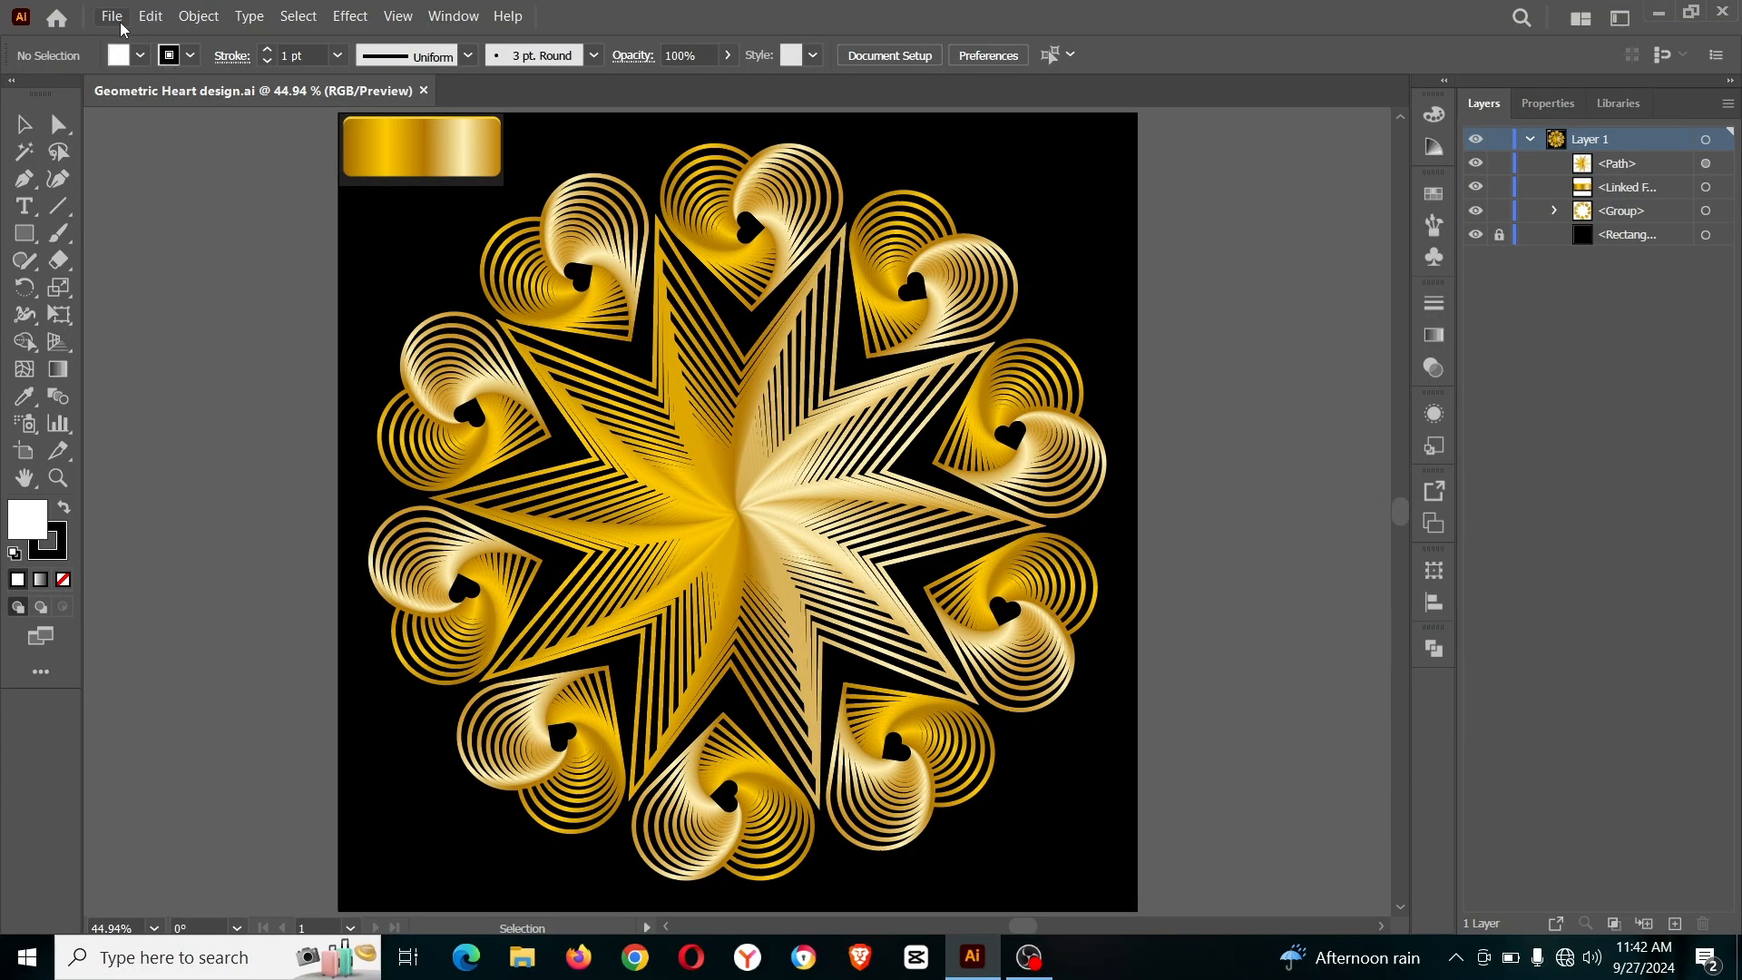
- Create a new 1000 x 1000 px document in RGB colour mode
{"action": "left_click", "coordinate": [118, 24]}
{"action": "left_click", "coordinate": [143, 40]}
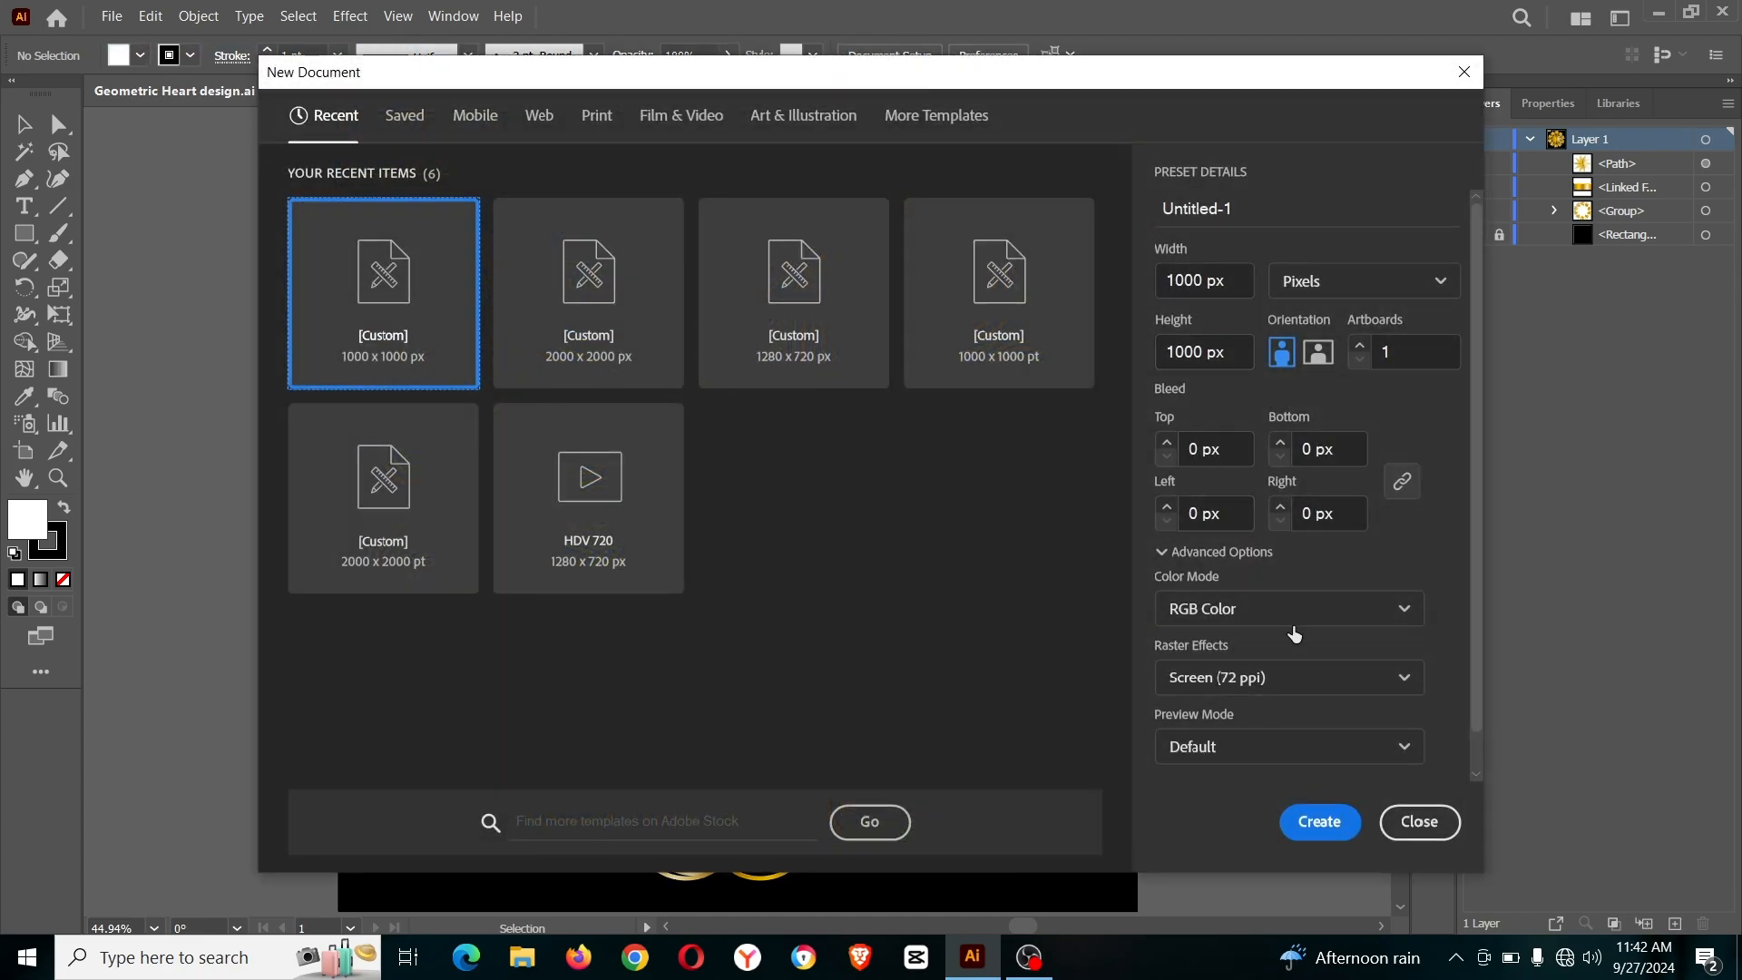
{"action": "left_click", "coordinate": [1336, 821]}
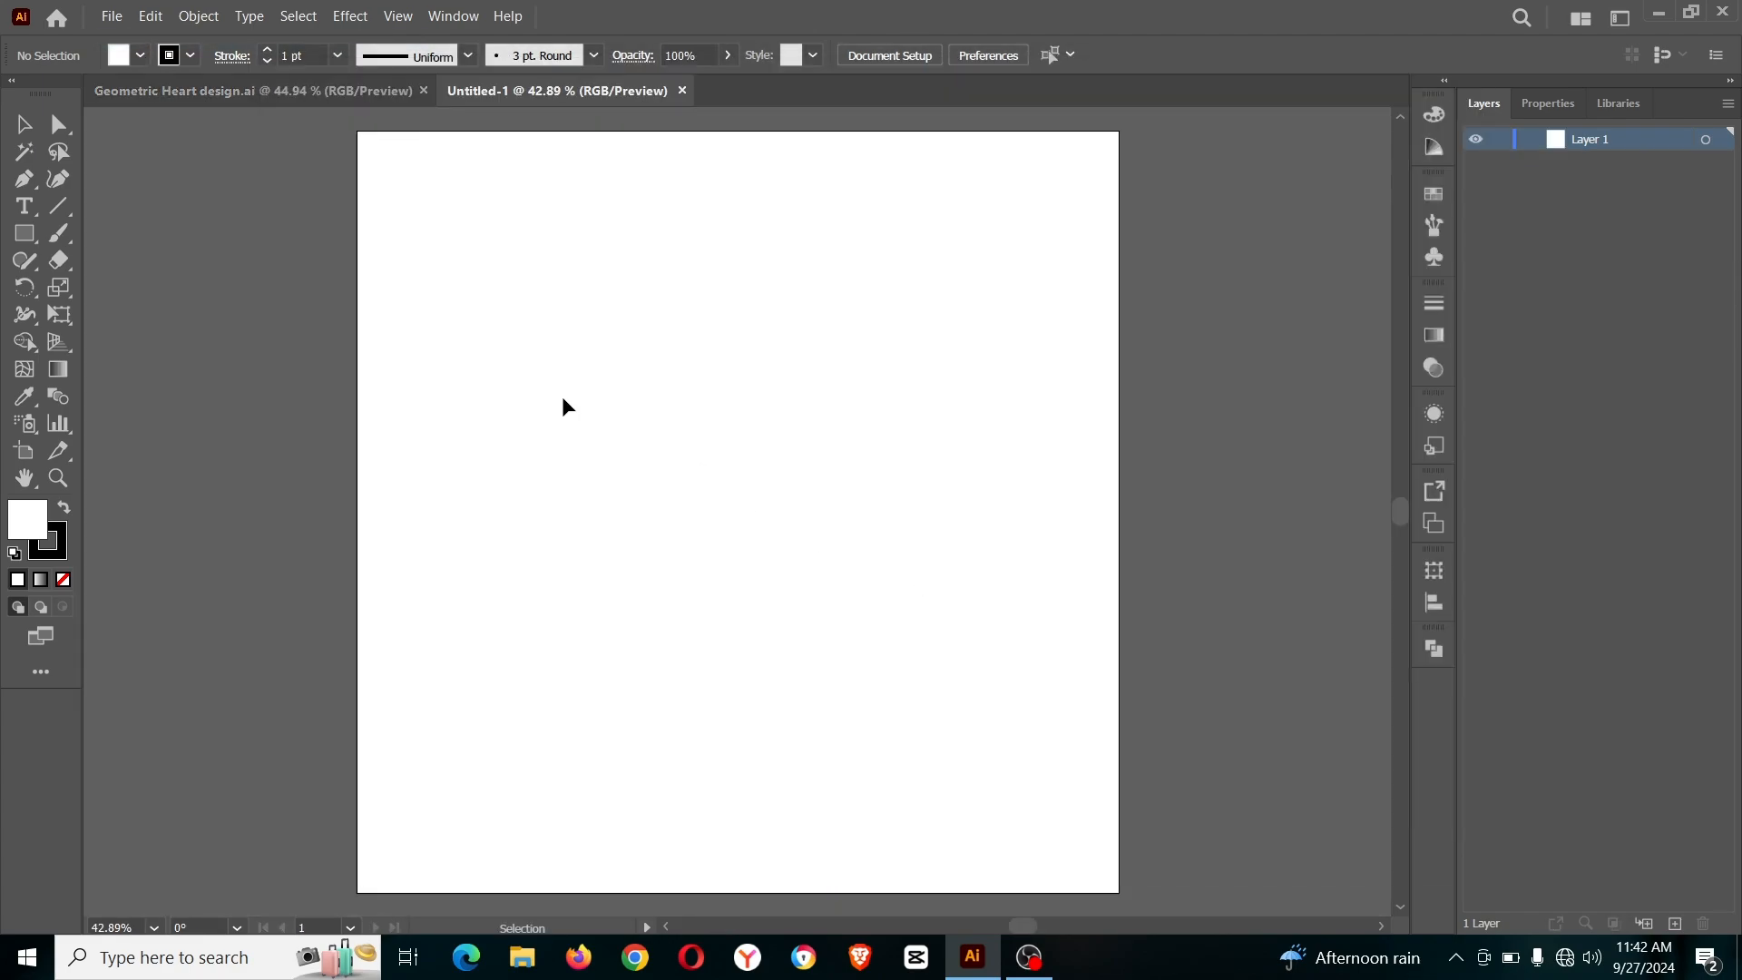
- Set the default stroke to none and the default fill to black
{"action": "left_click", "coordinate": [190, 55]}
{"action": "left_click", "coordinate": [15, 96]}
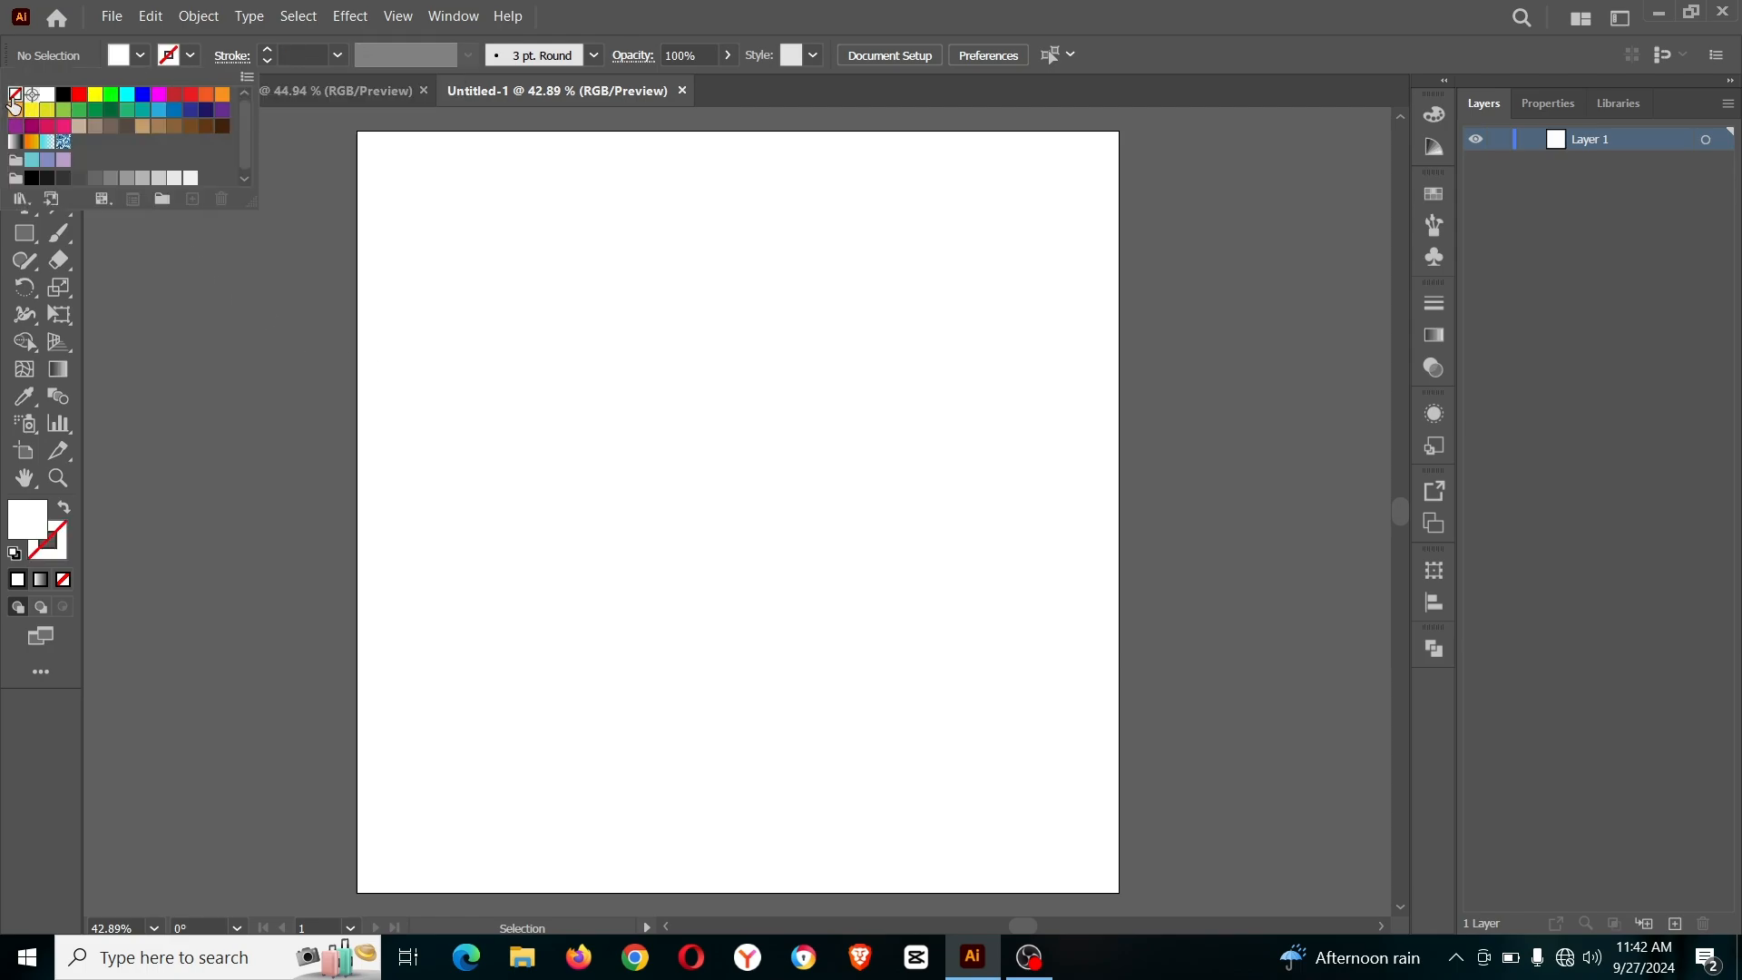
{"action": "left_click", "coordinate": [155, 226]}
{"action": "left_click", "coordinate": [141, 58]}
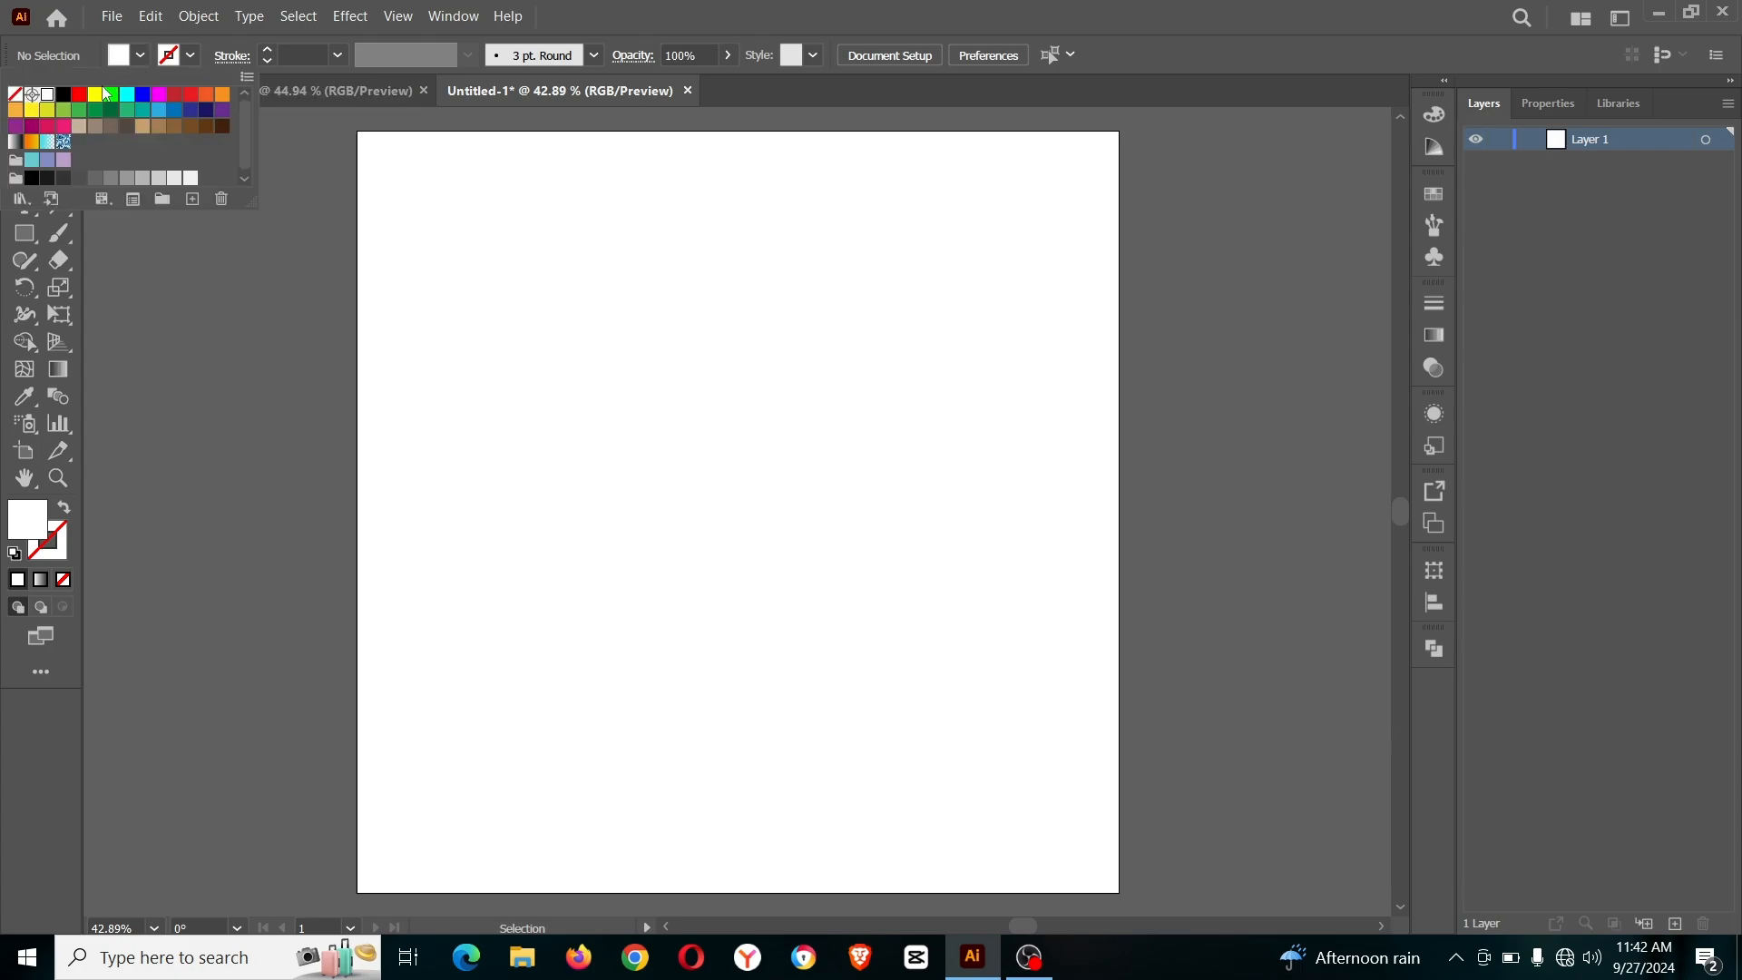
{"action": "left_click", "coordinate": [63, 96]}
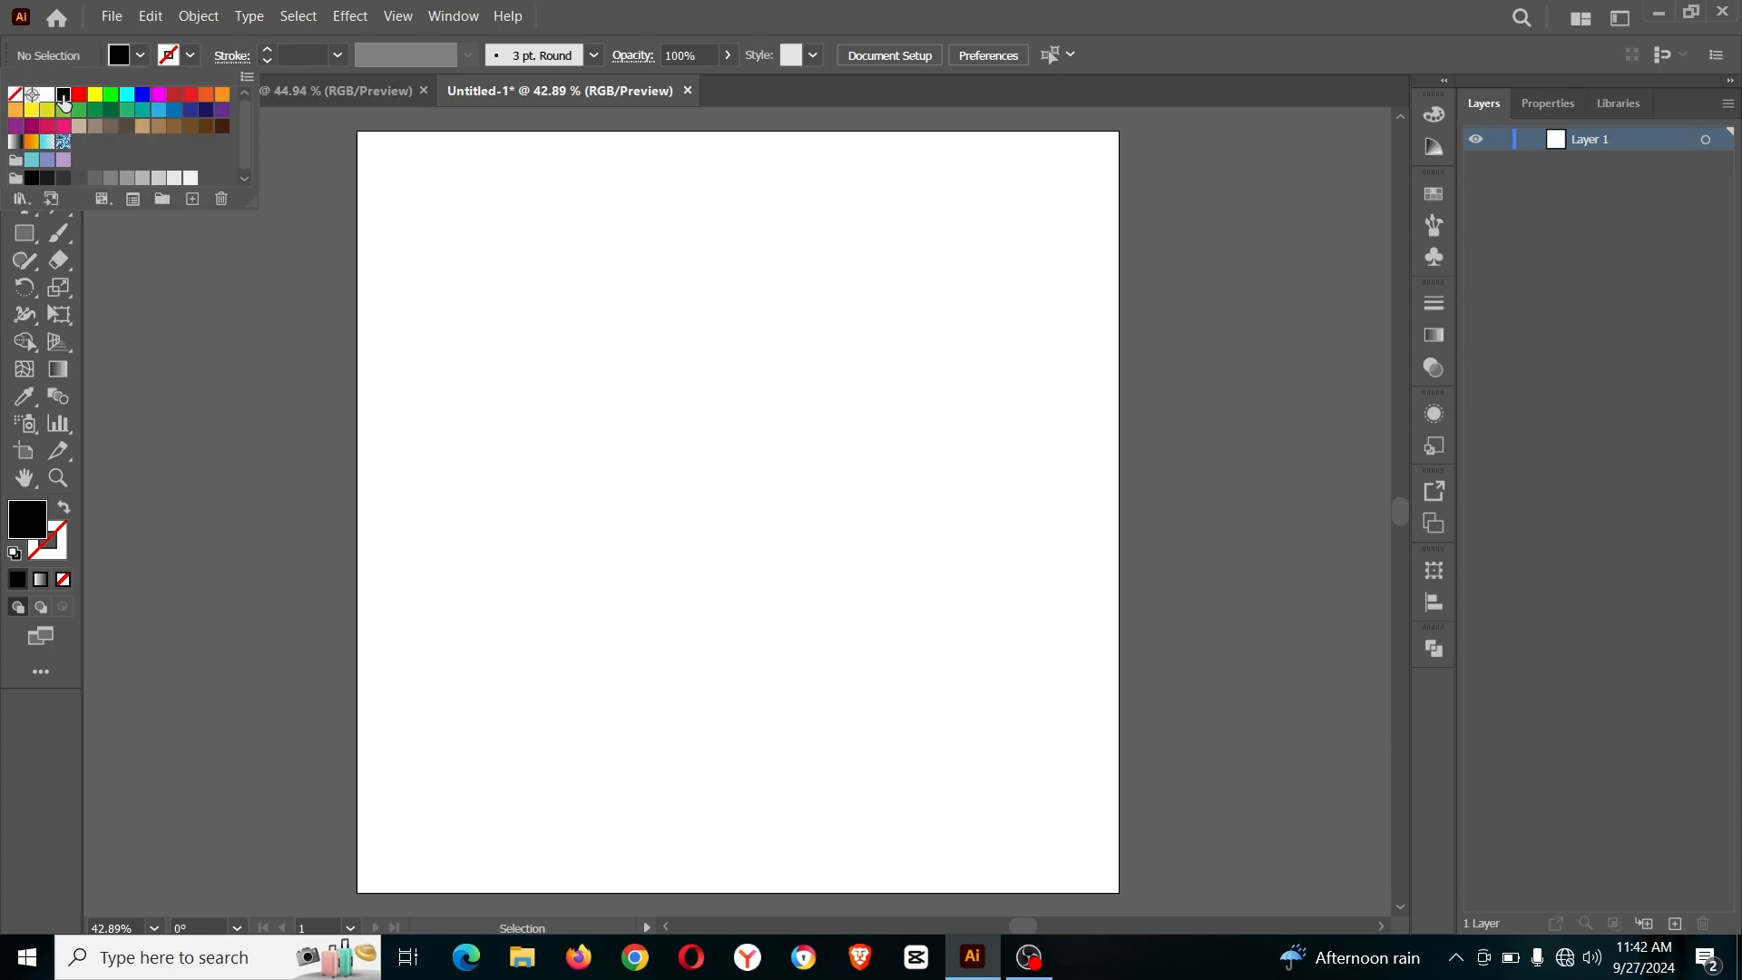
{"action": "left_click", "coordinate": [128, 234]}
- Create a black 1000 x 1000 px rectangle with the Rectangle tool
{"action": "left_click_drag", "start_coordinate": [24, 233], "coordinate": [101, 233]}
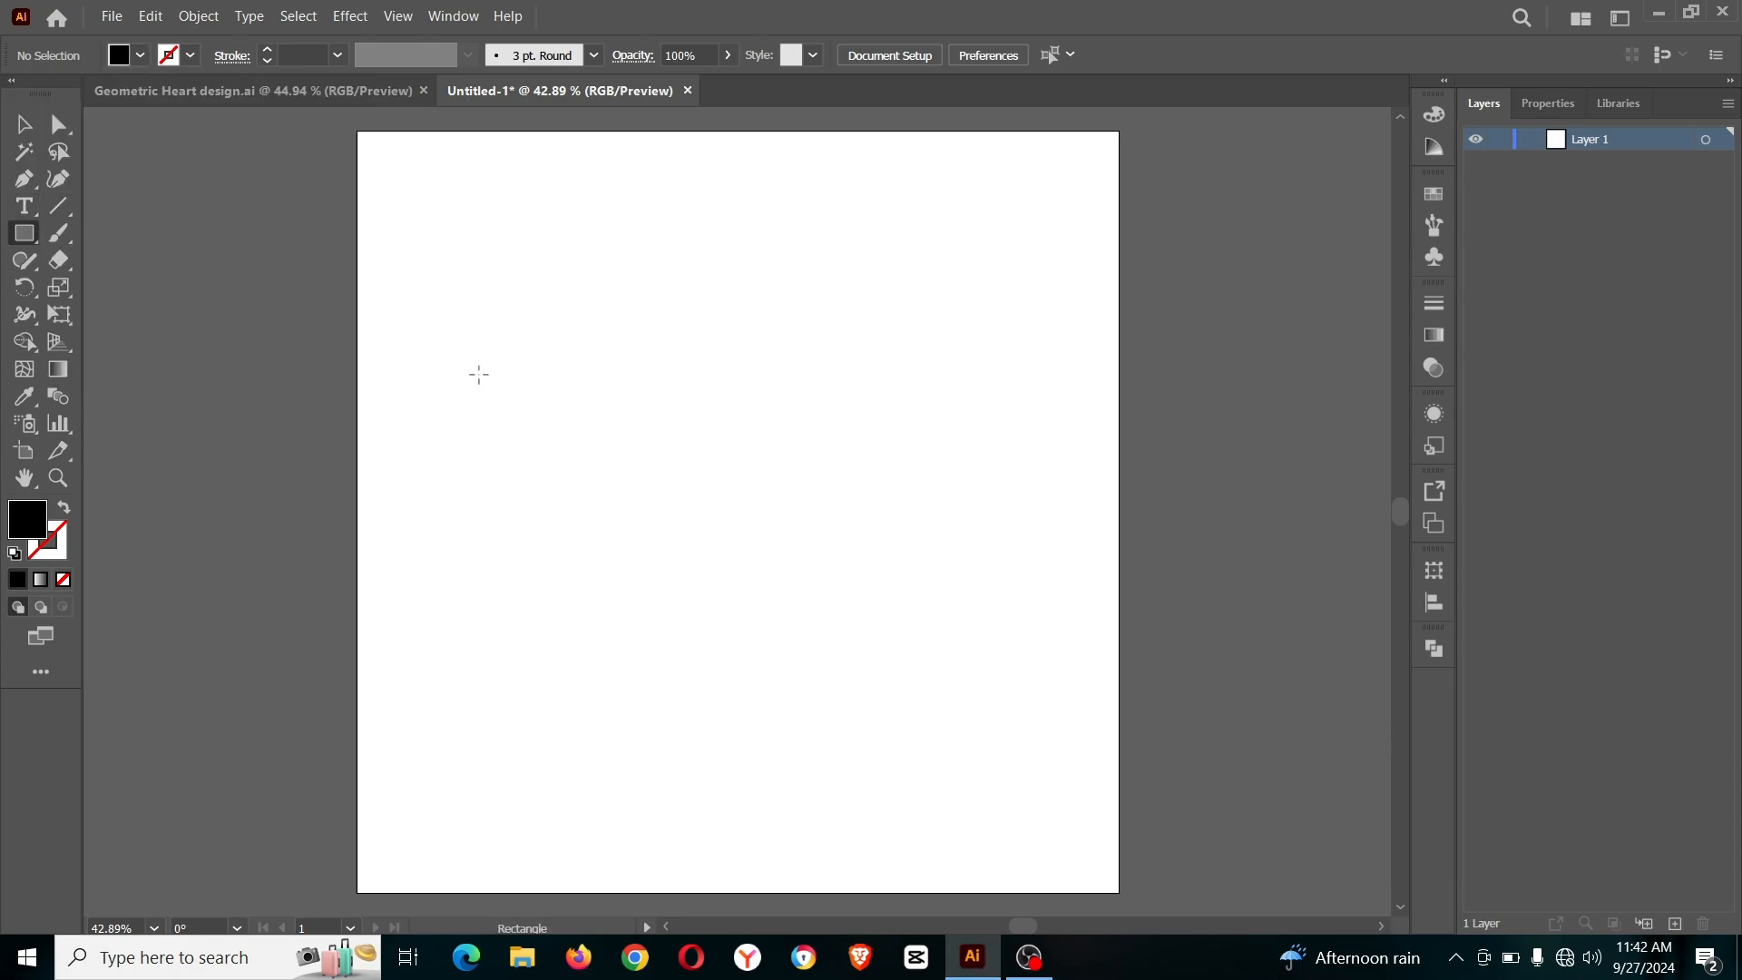
{"action": "left_click", "coordinate": [653, 470]}
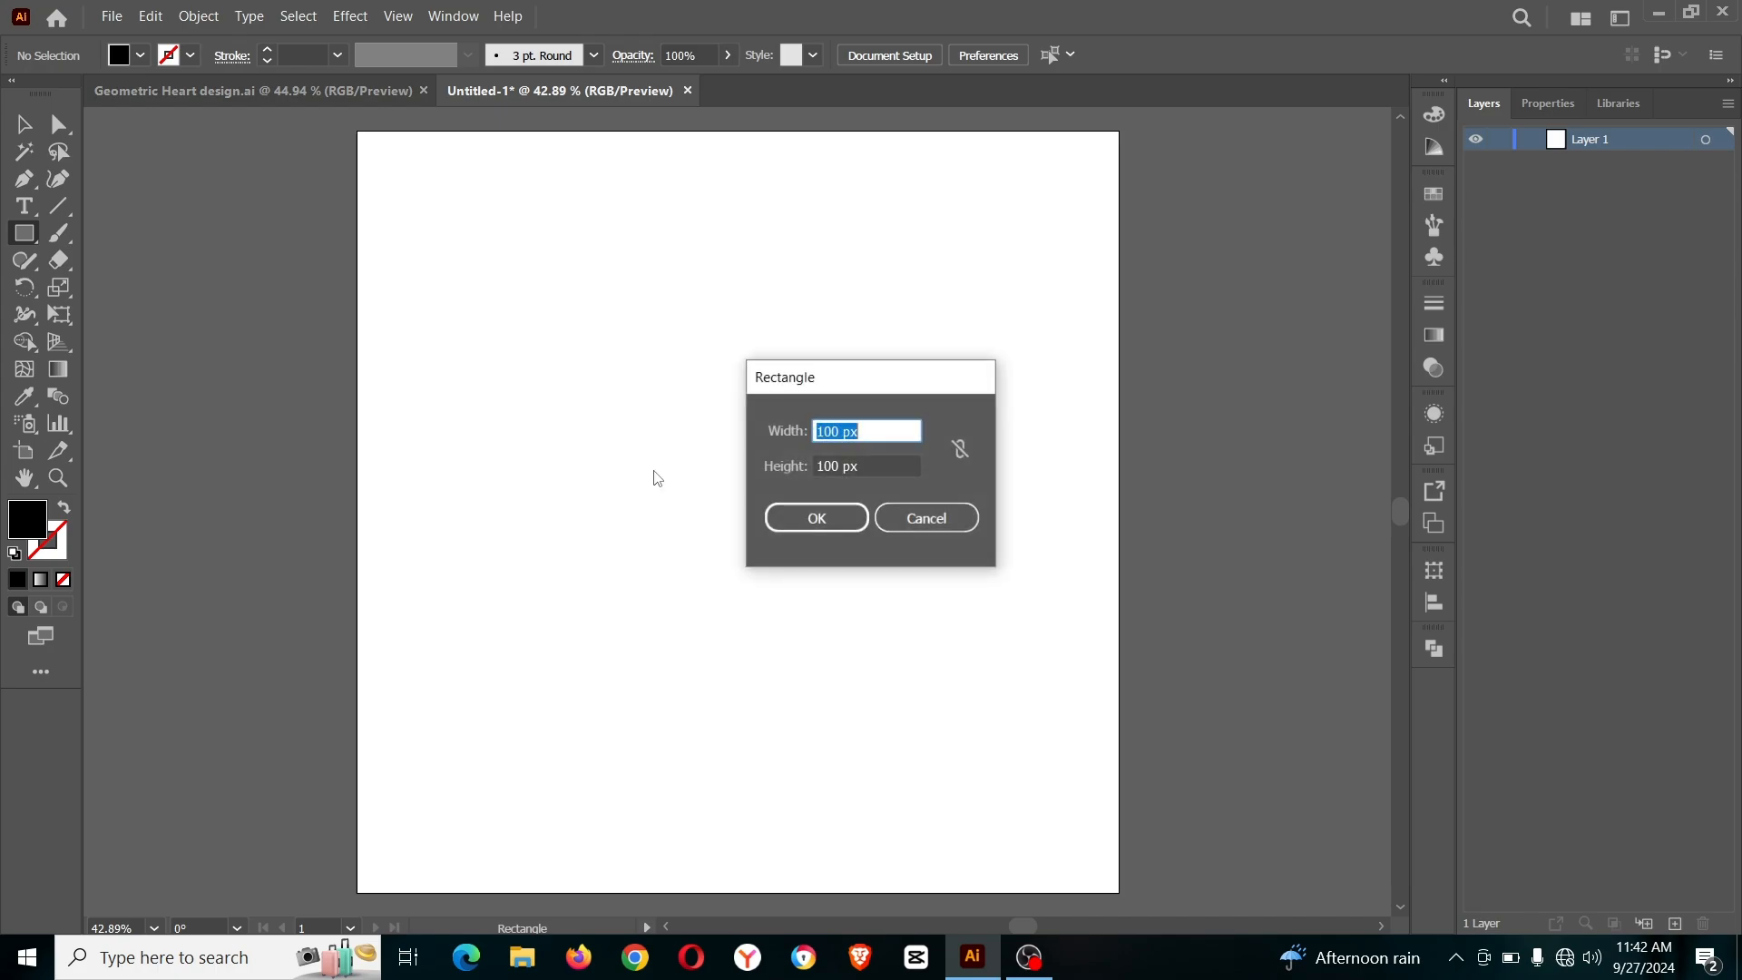
{"action": "left_click", "coordinate": [839, 430]}
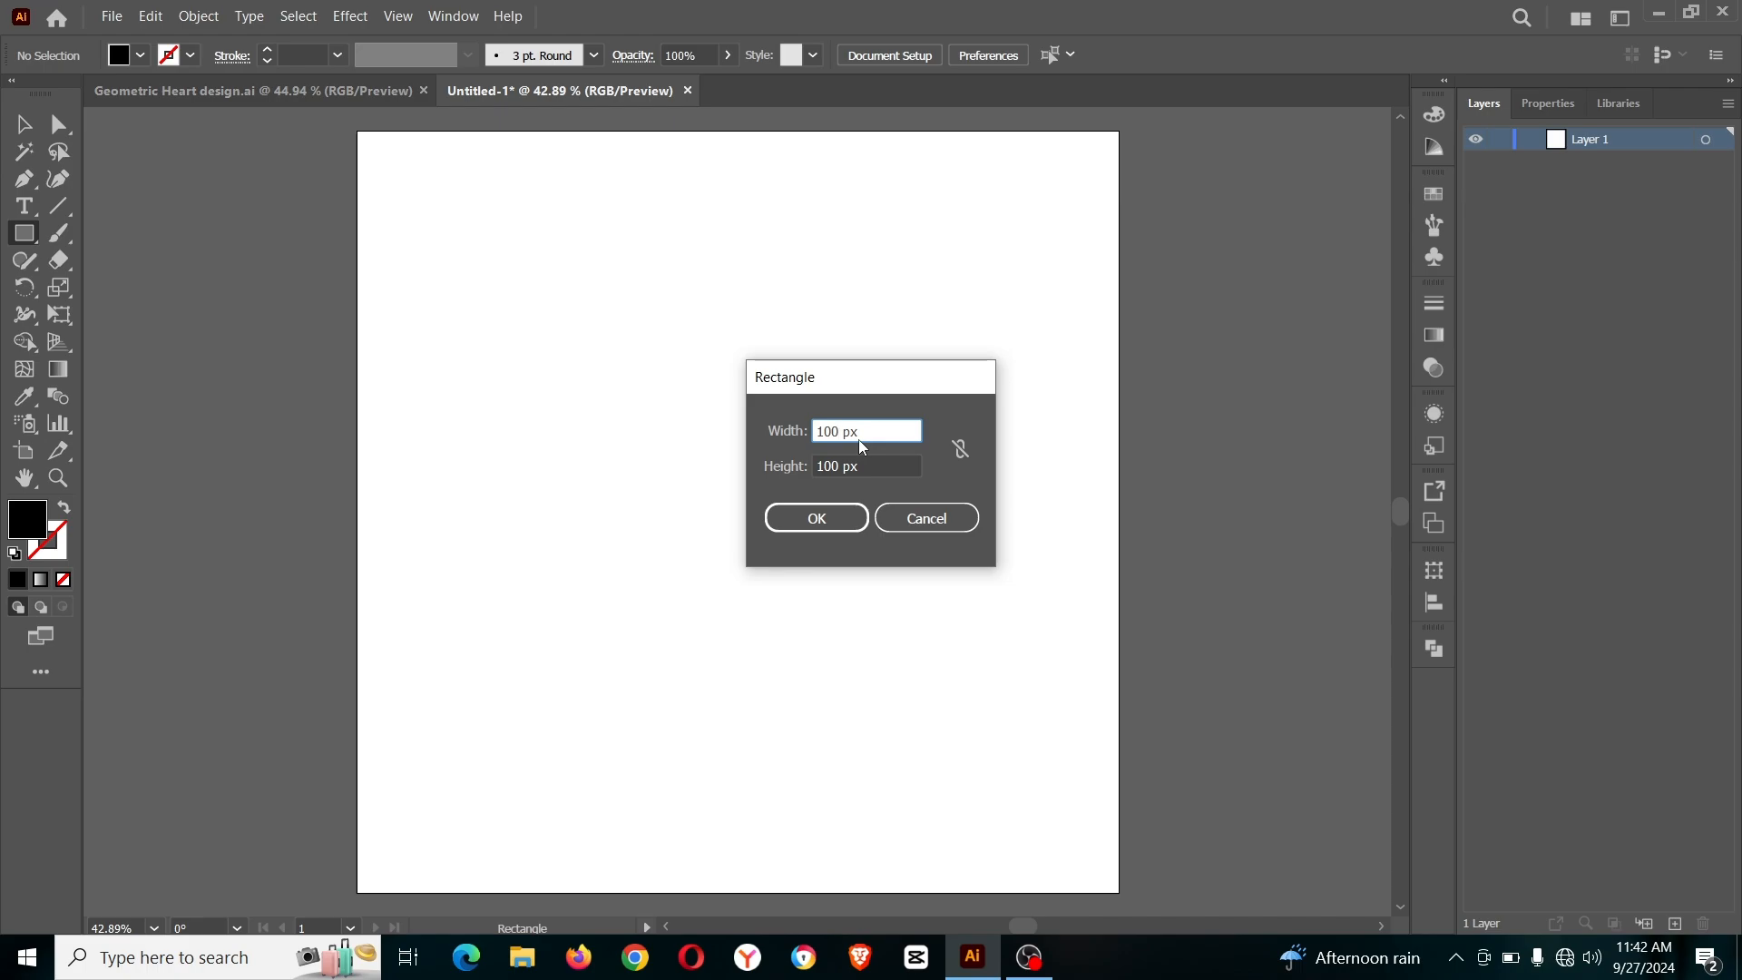
{"action": "type", "text": "0"}
{"action": "left_click", "coordinate": [840, 465]}
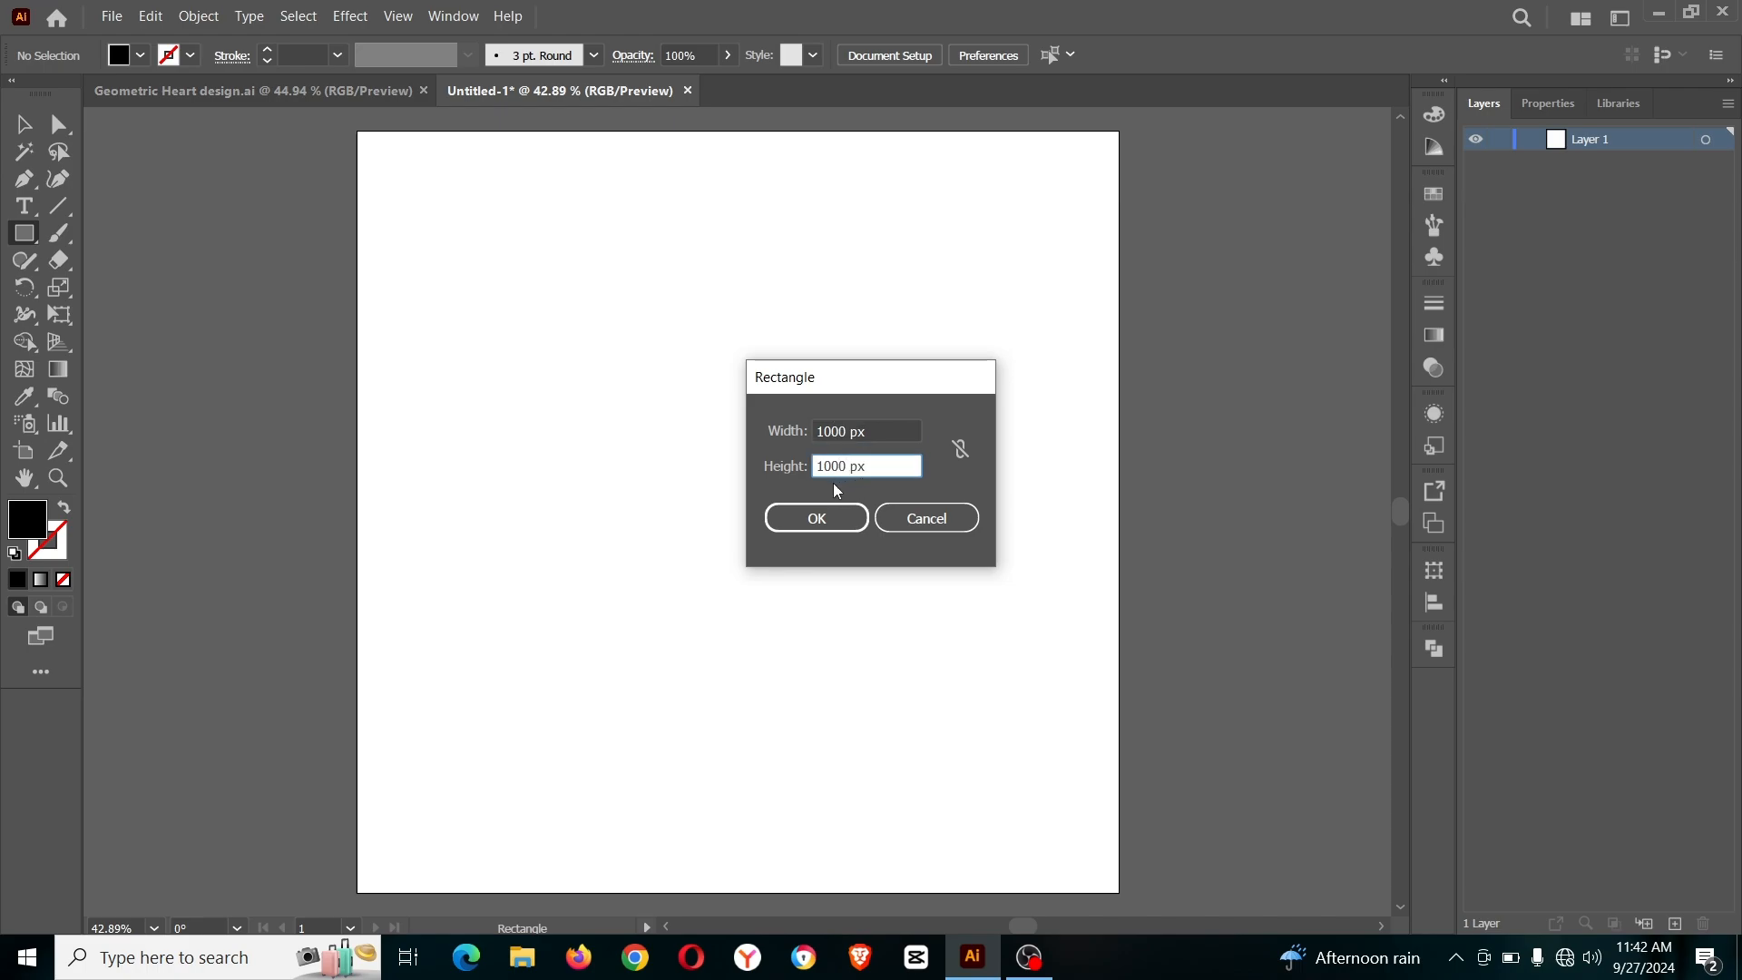
{"action": "type", "text": "0"}
{"action": "left_click", "coordinate": [819, 515]}
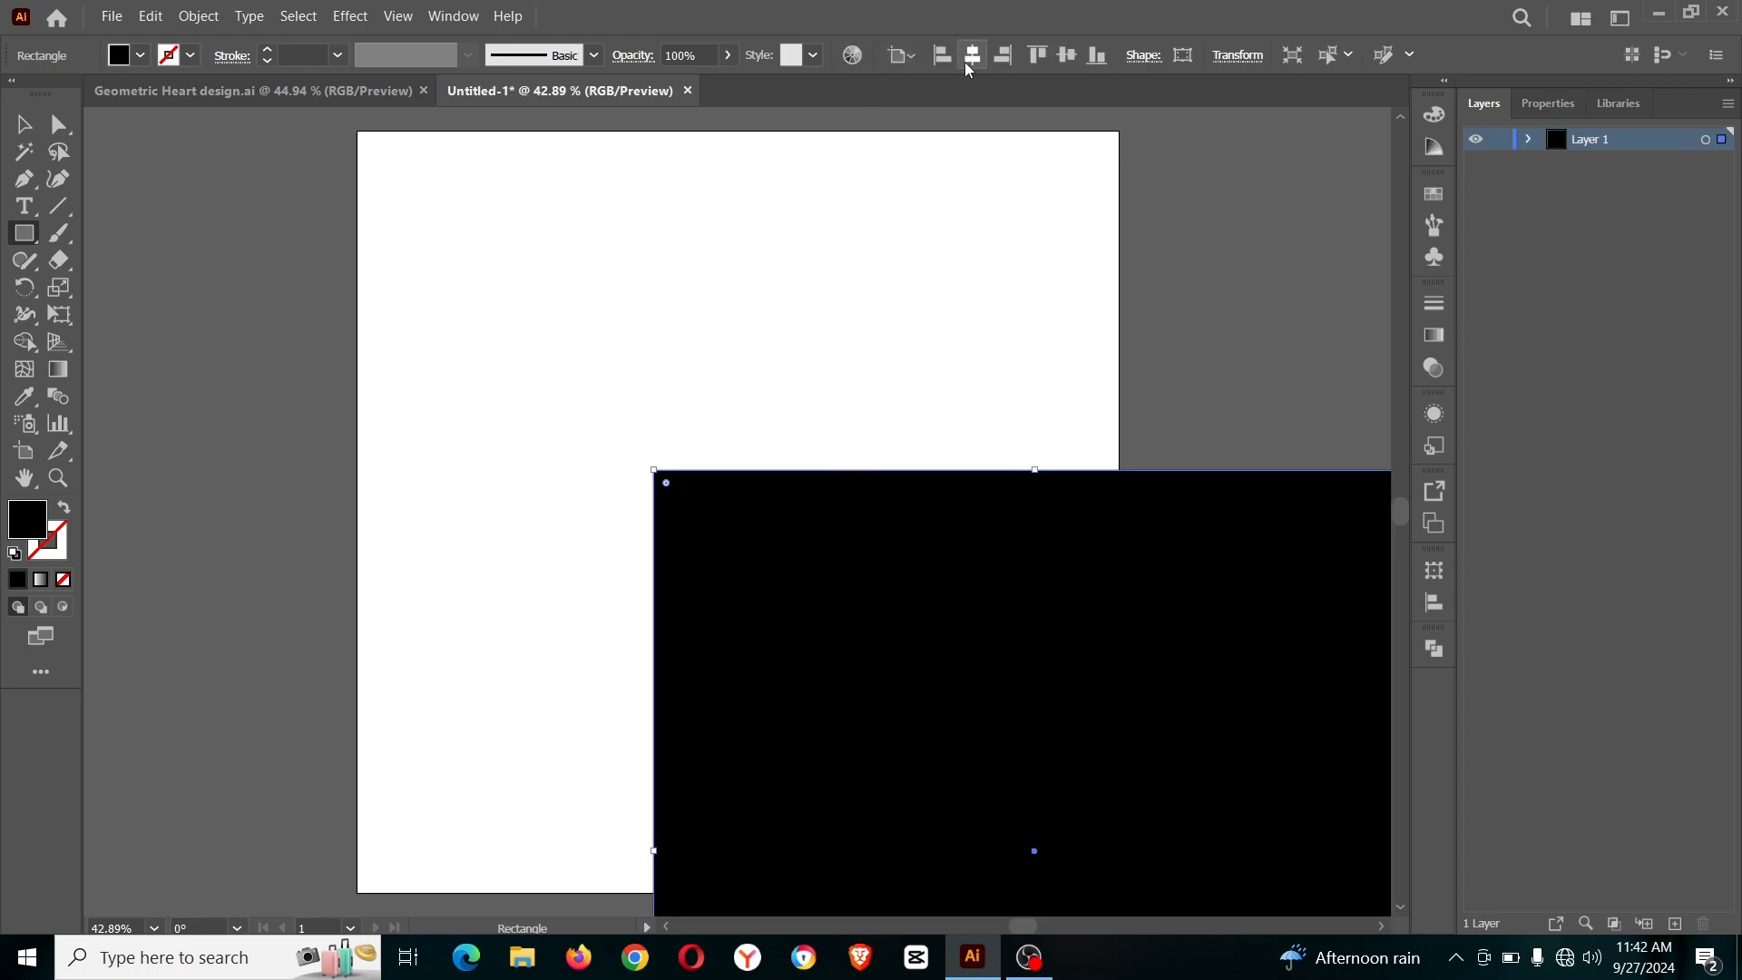
- Center the black square horizontally and vertically on the artboard and lock it as the background
{"action": "left_click", "coordinate": [969, 62]}
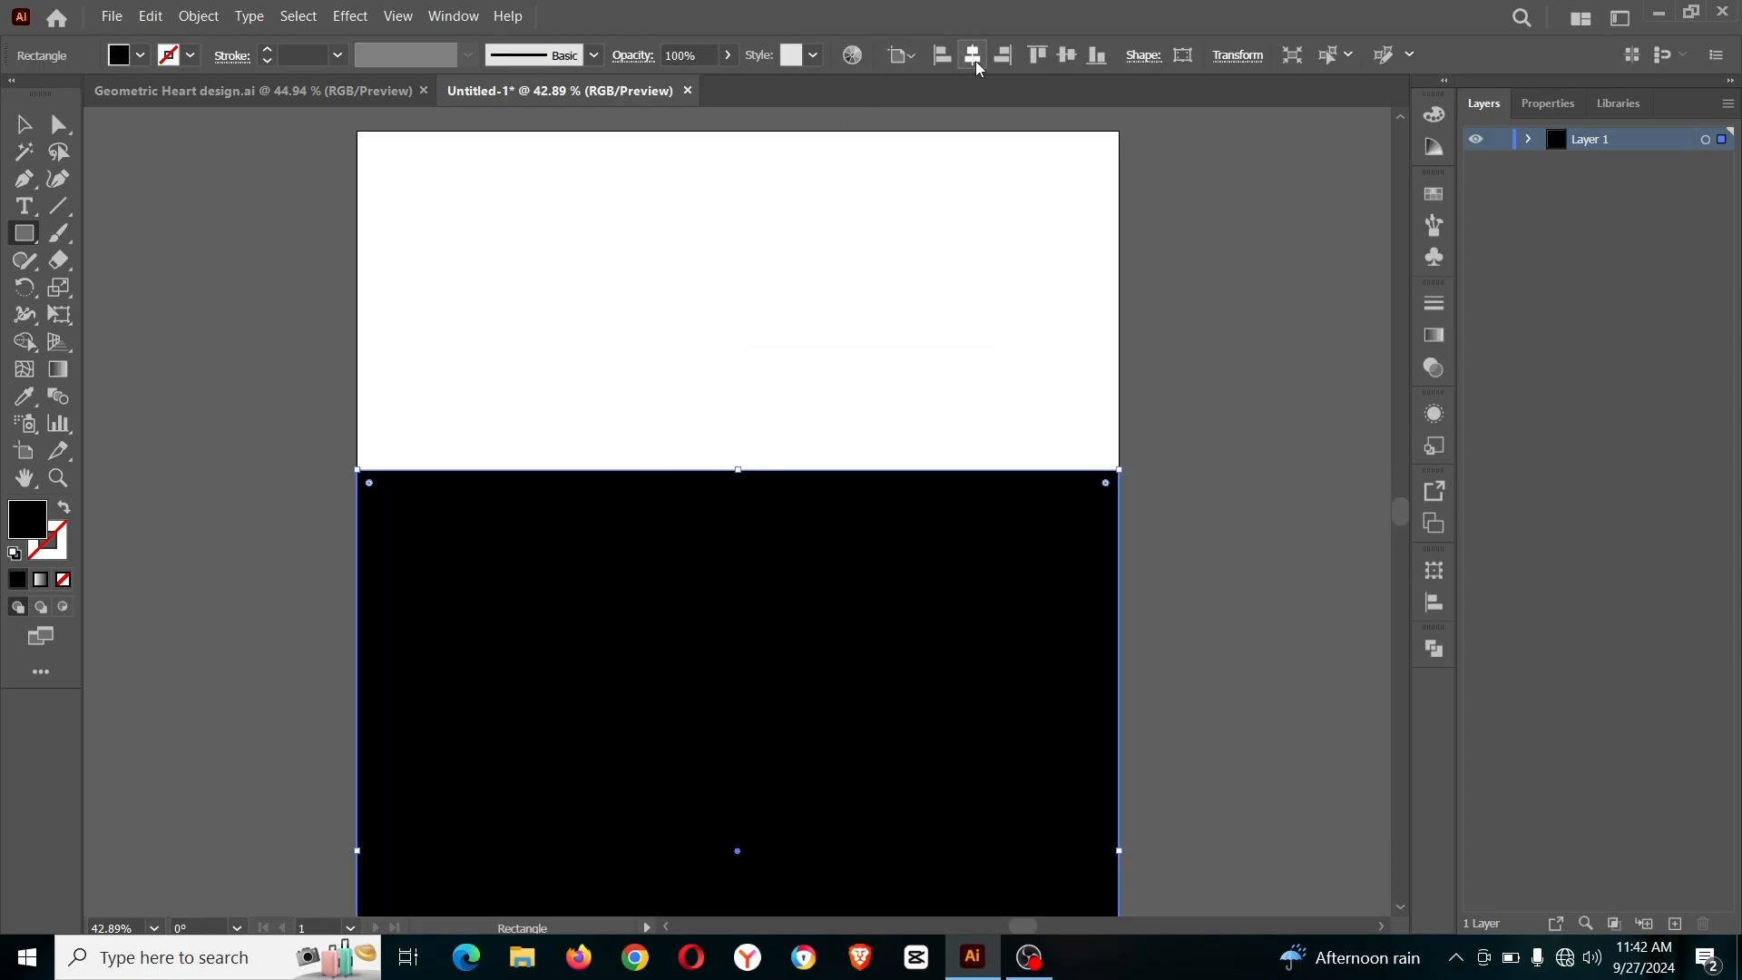
{"action": "left_click", "coordinate": [1067, 56]}
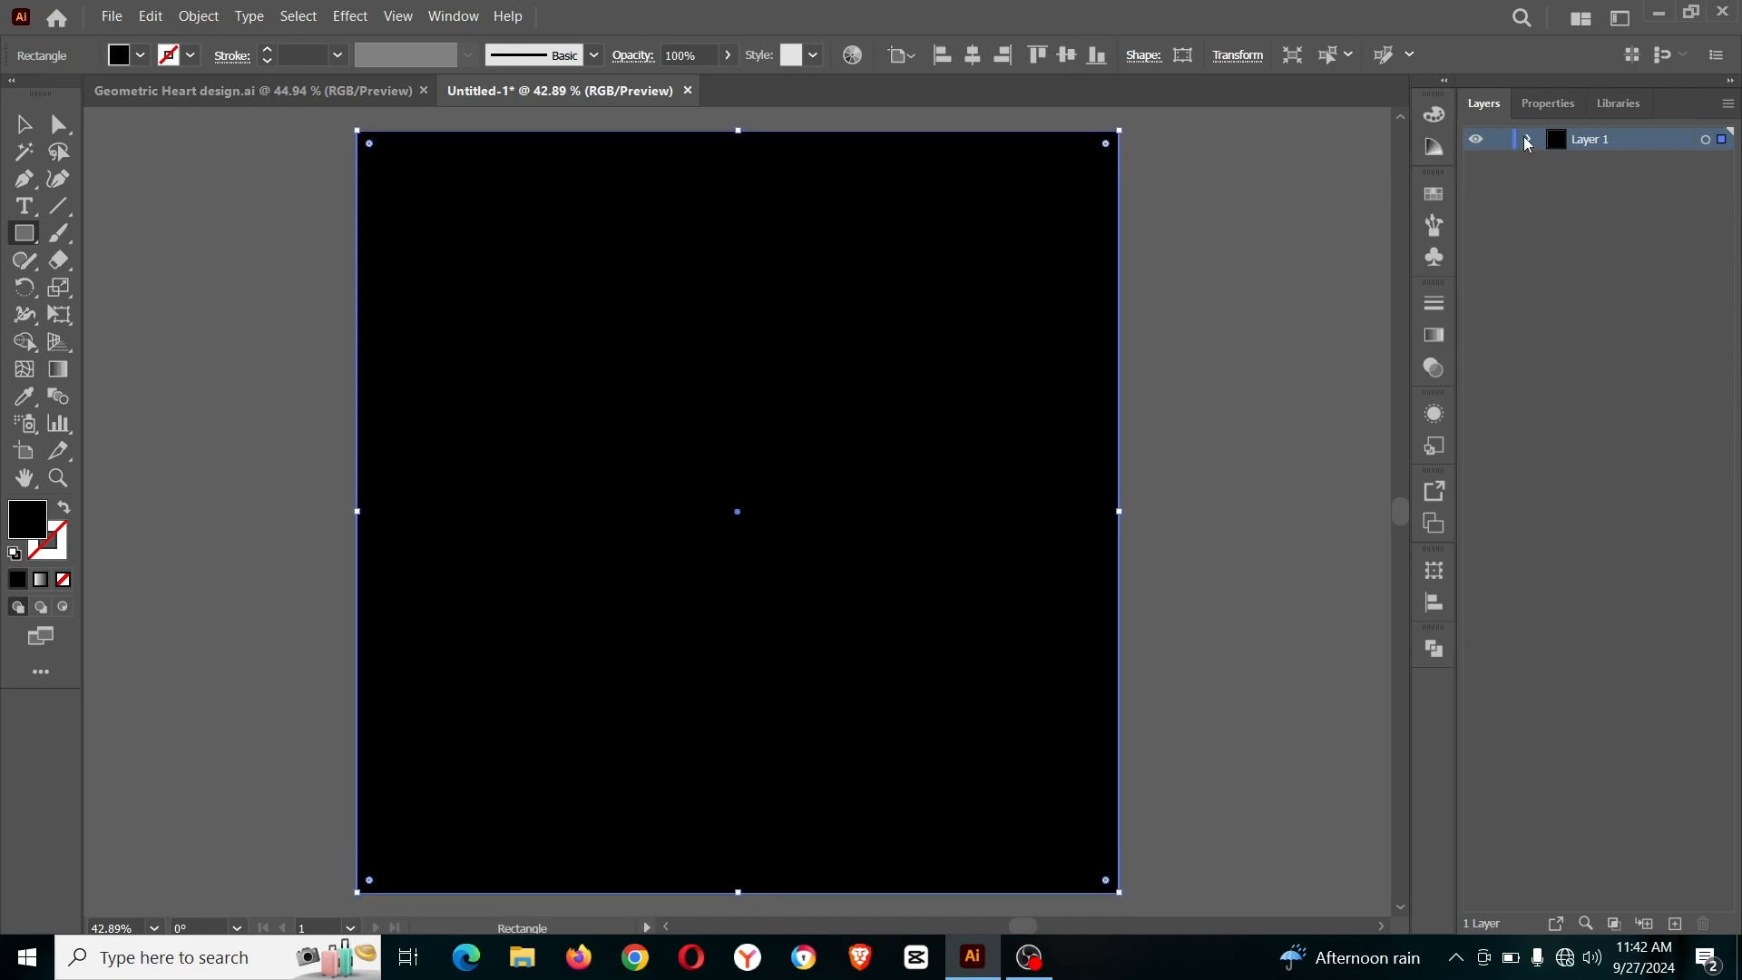
{"action": "left_click", "coordinate": [1527, 141]}
{"action": "left_click", "coordinate": [1595, 163]}
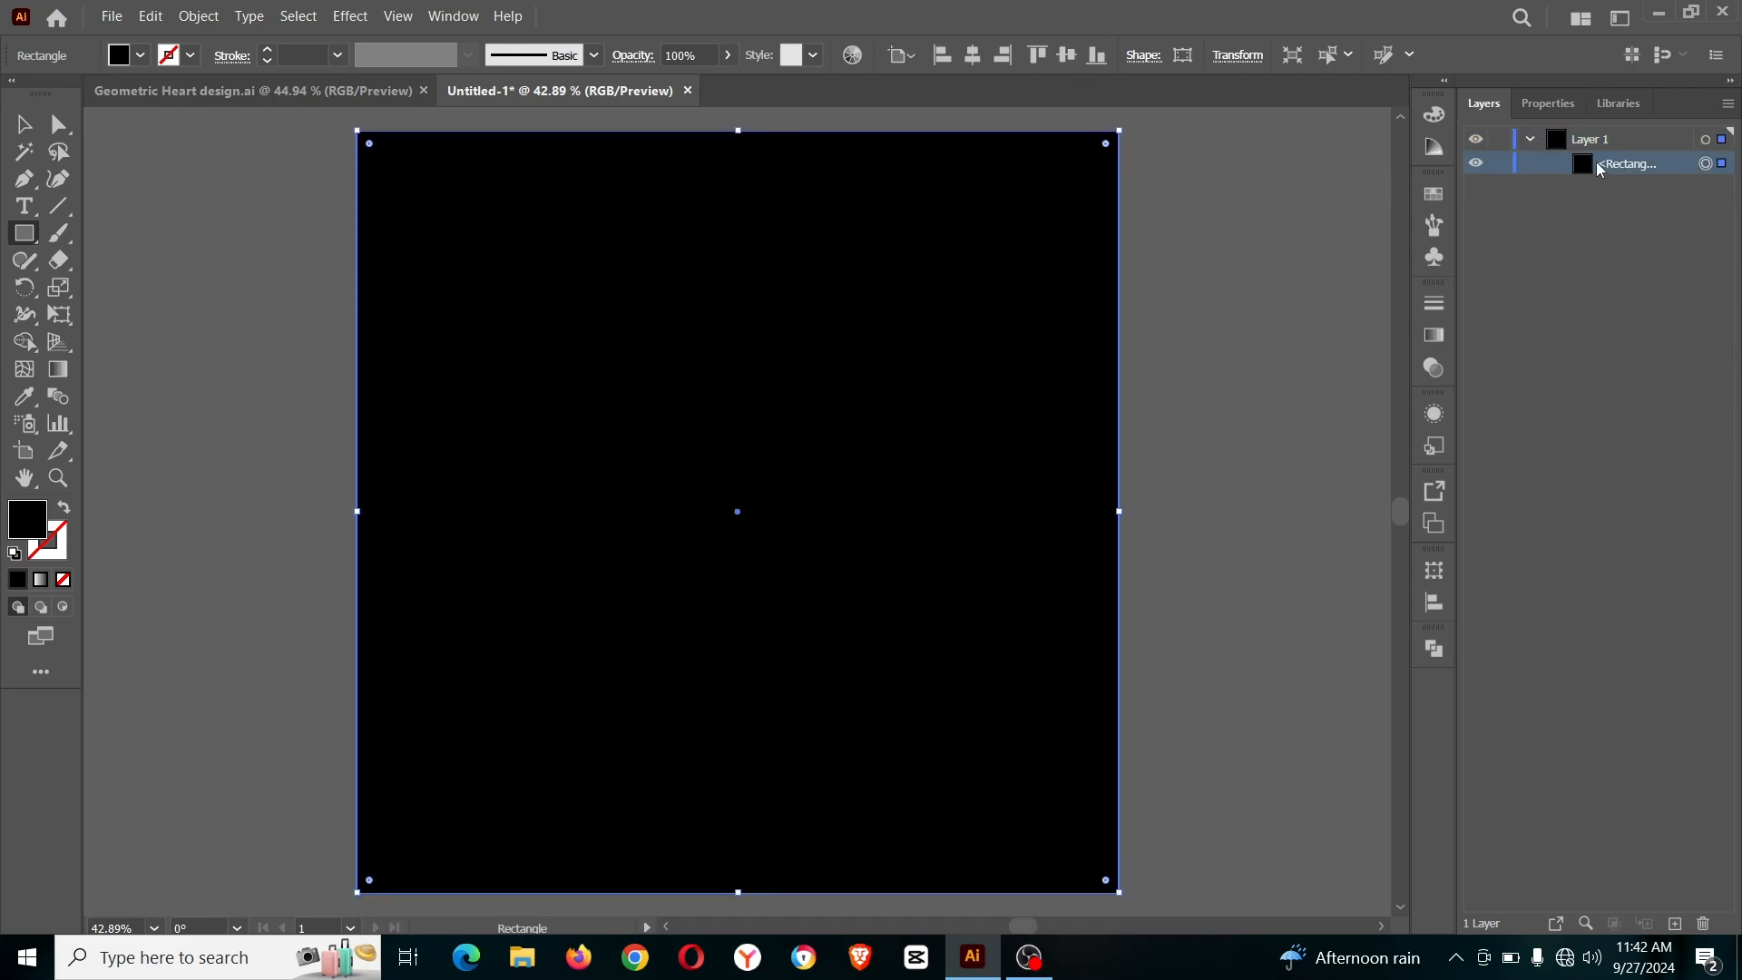
{"action": "left_click", "coordinate": [1499, 167]}
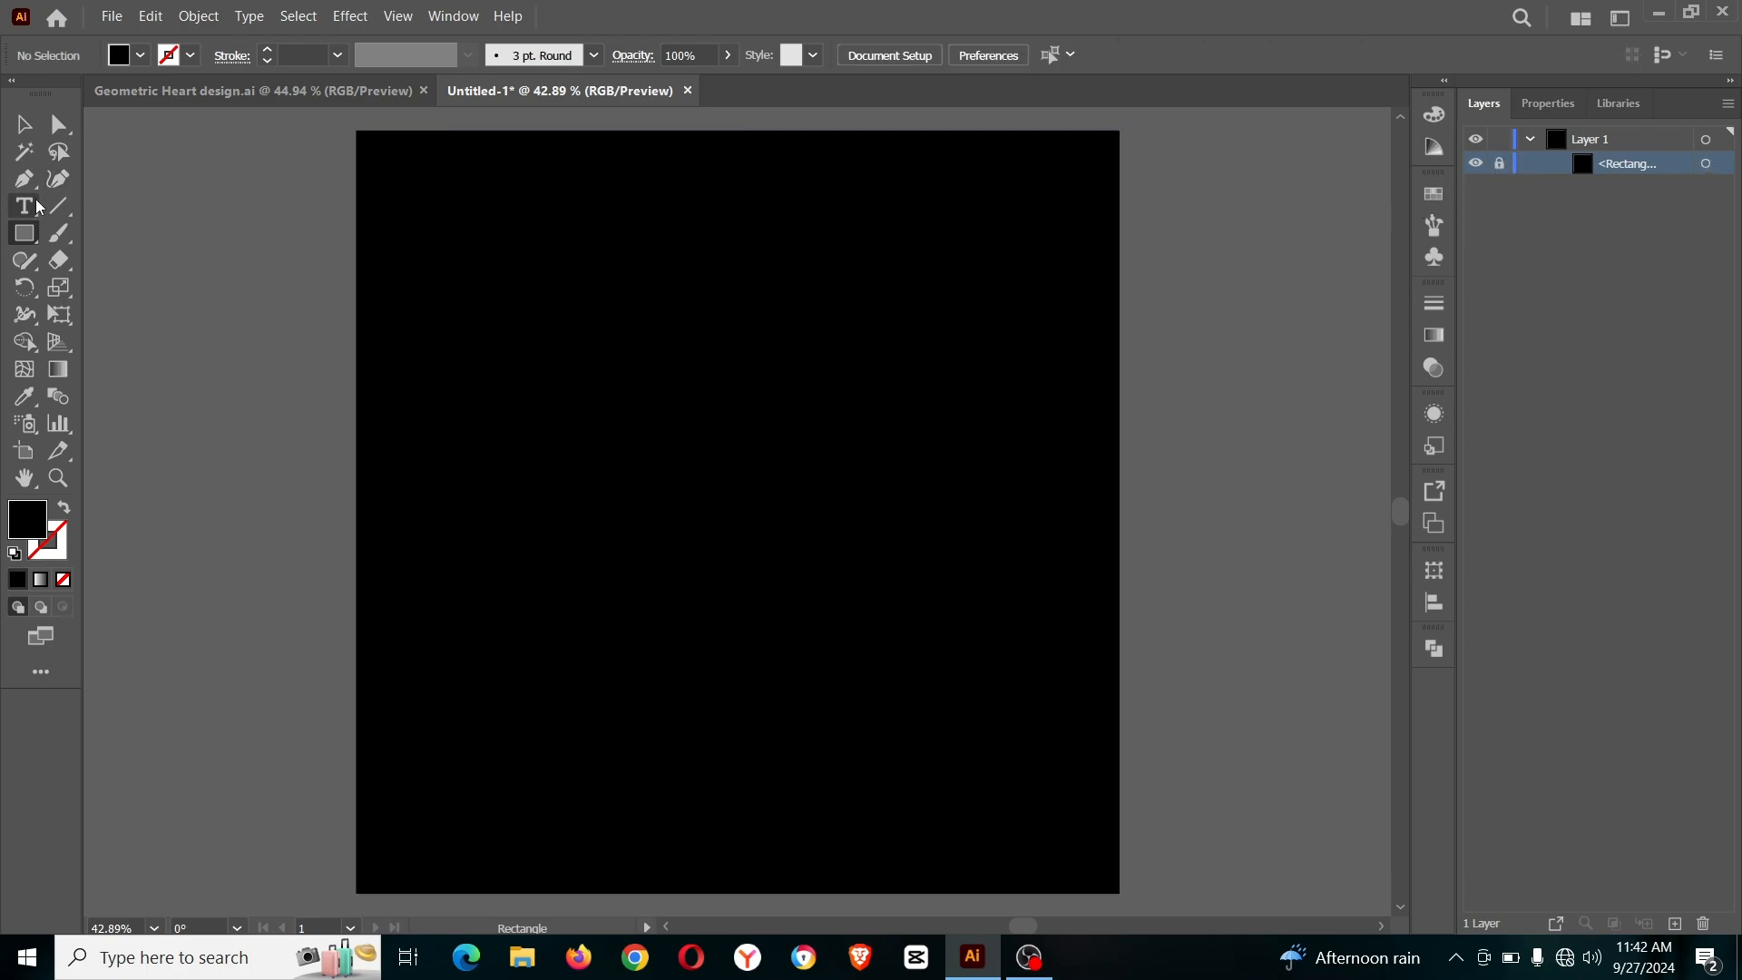
- Create a white 142 x 142 px square near the artboard's center with the Rectangle tool
{"action": "left_click", "coordinate": [136, 62]}
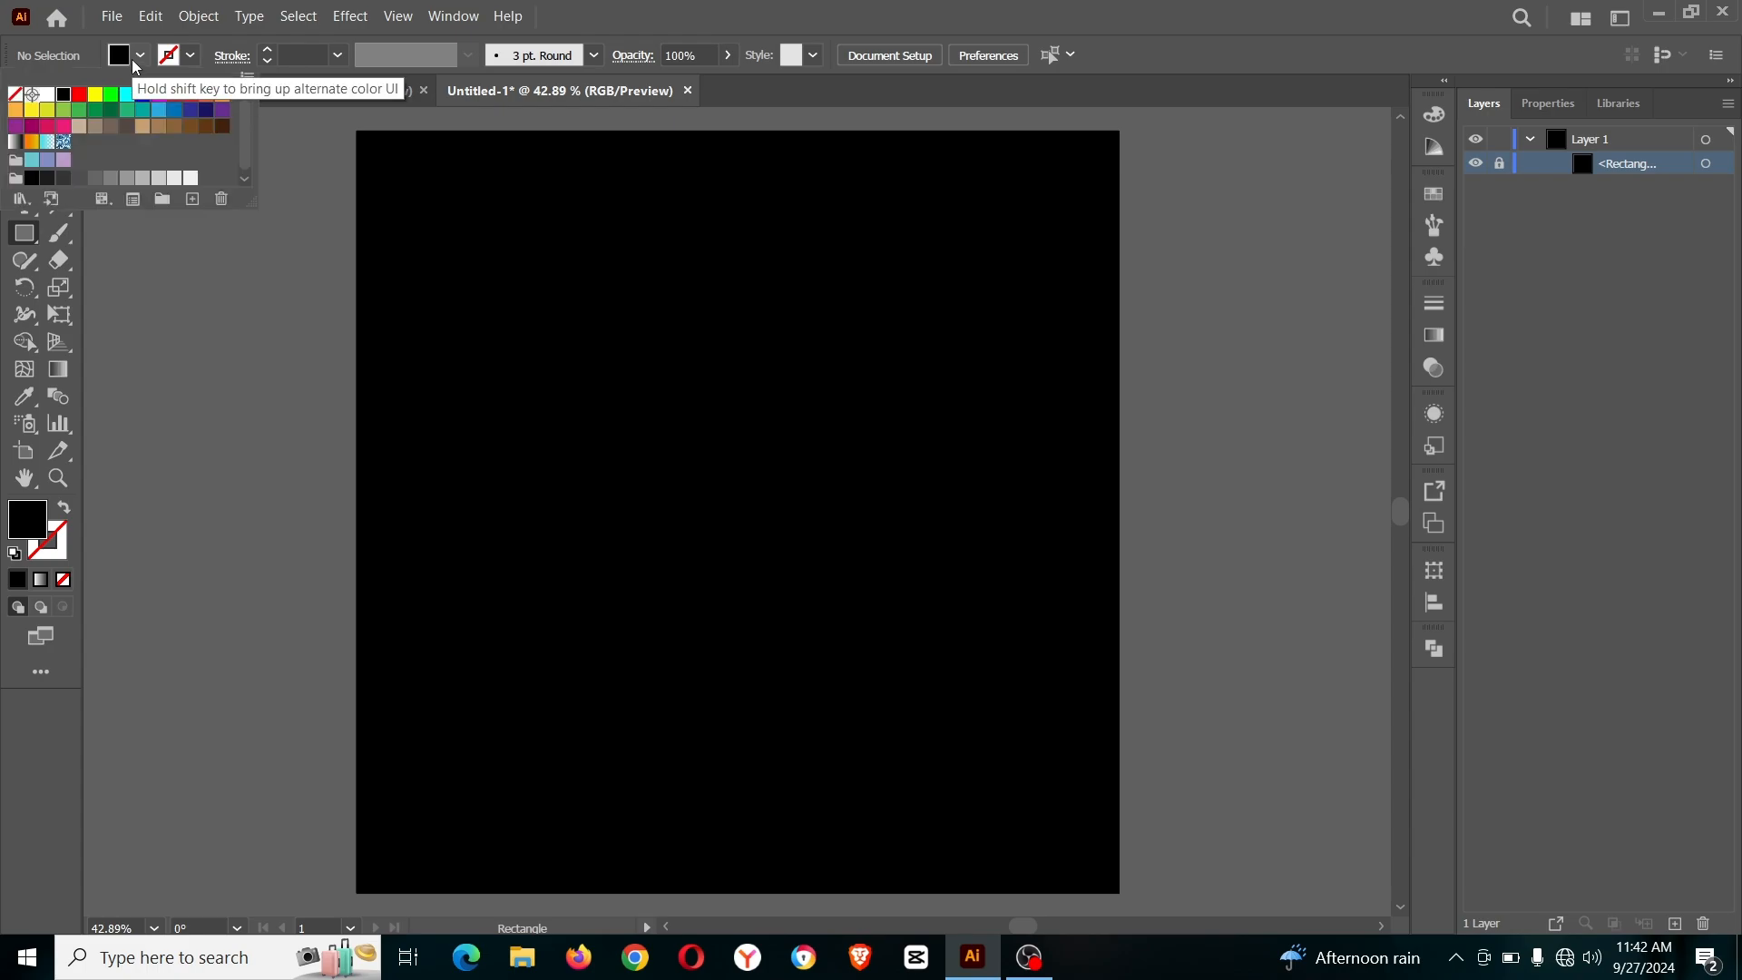
{"action": "left_click", "coordinate": [47, 107]}
{"action": "left_click", "coordinate": [34, 245]}
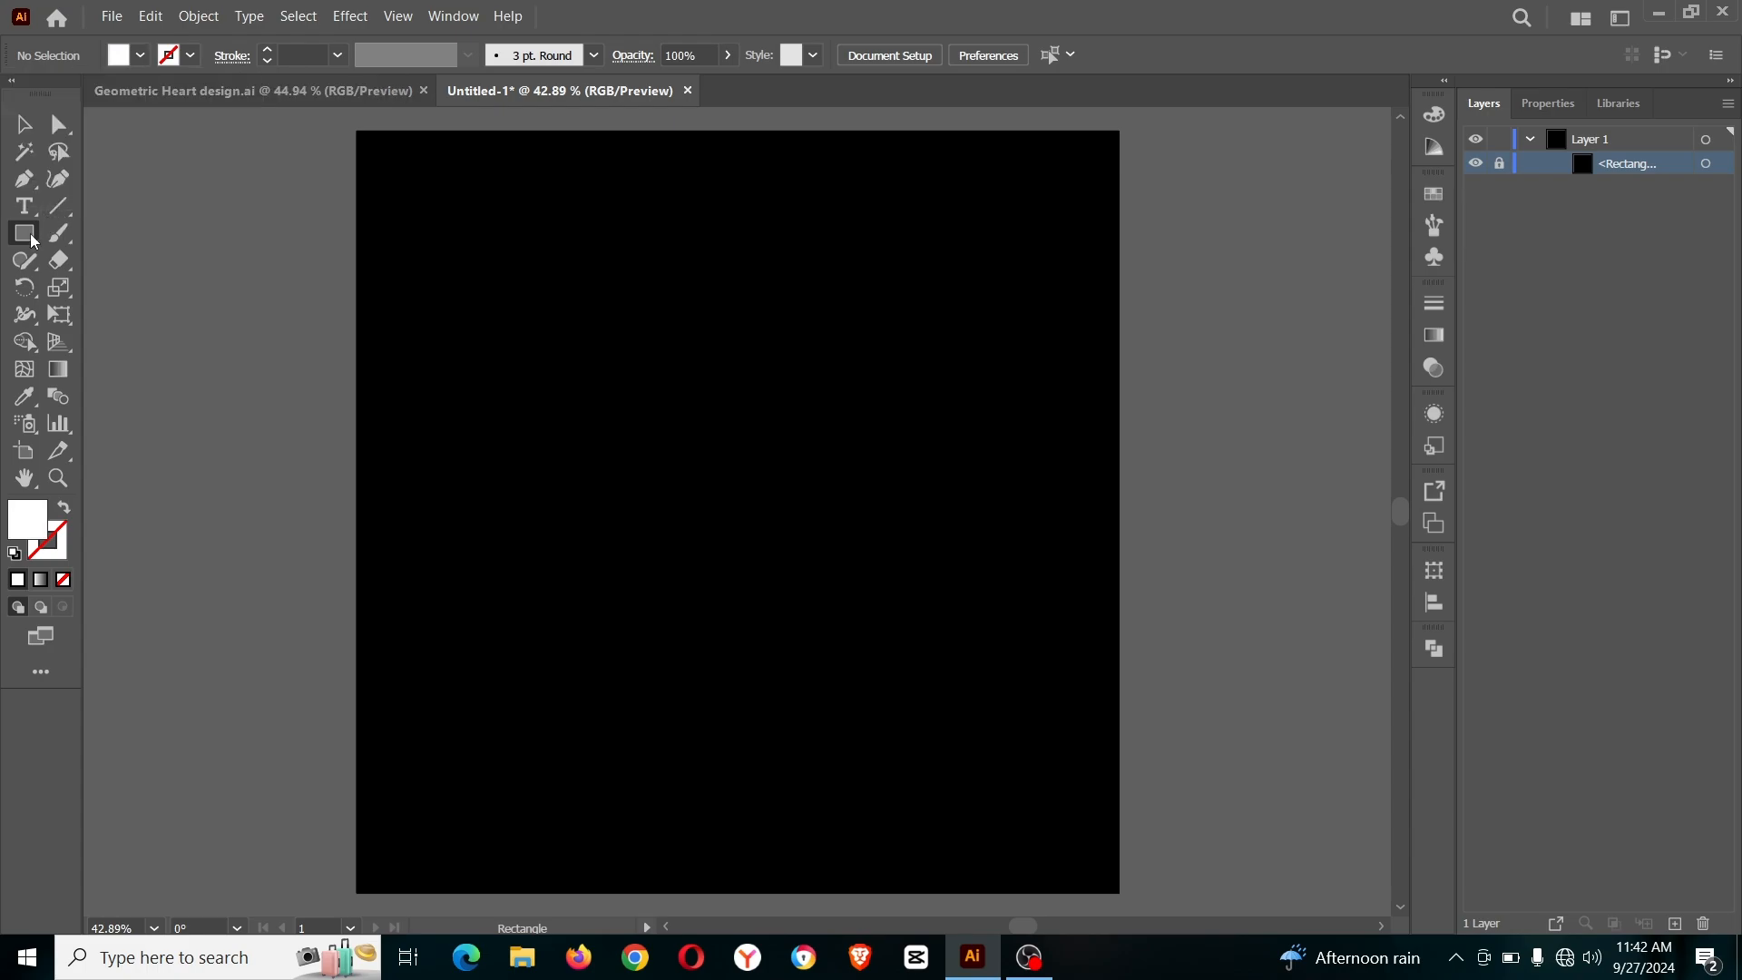
{"action": "left_click", "coordinate": [33, 247]}
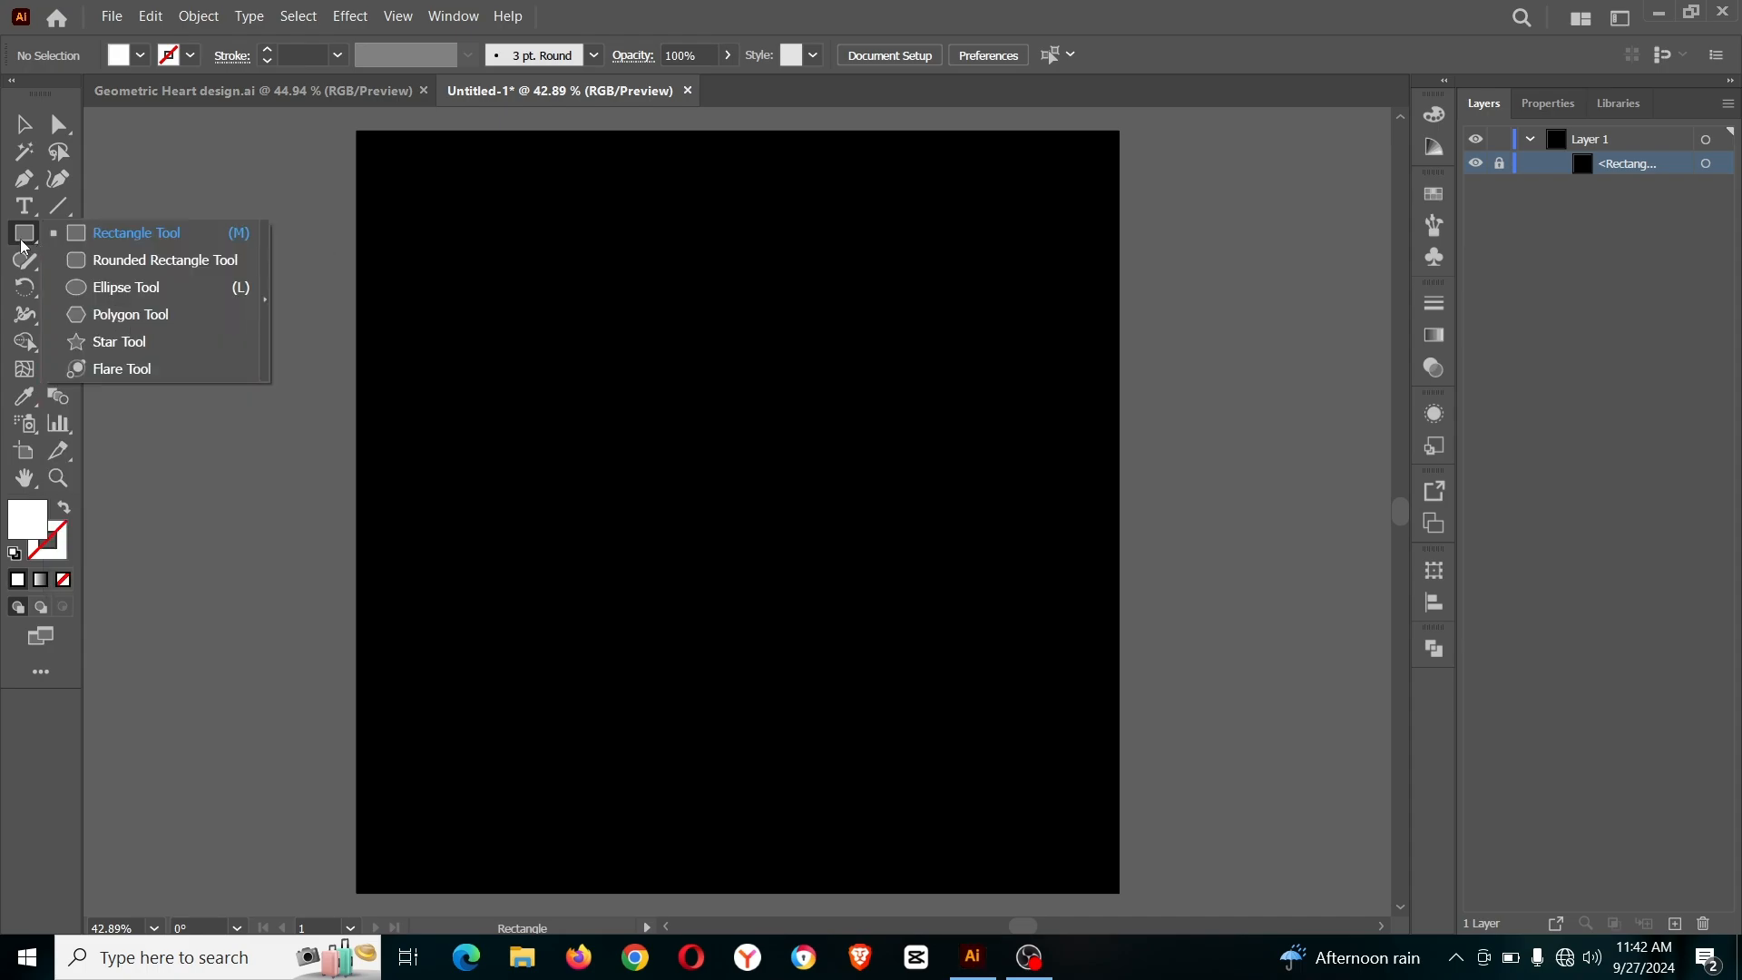
{"action": "left_click", "coordinate": [136, 233]}
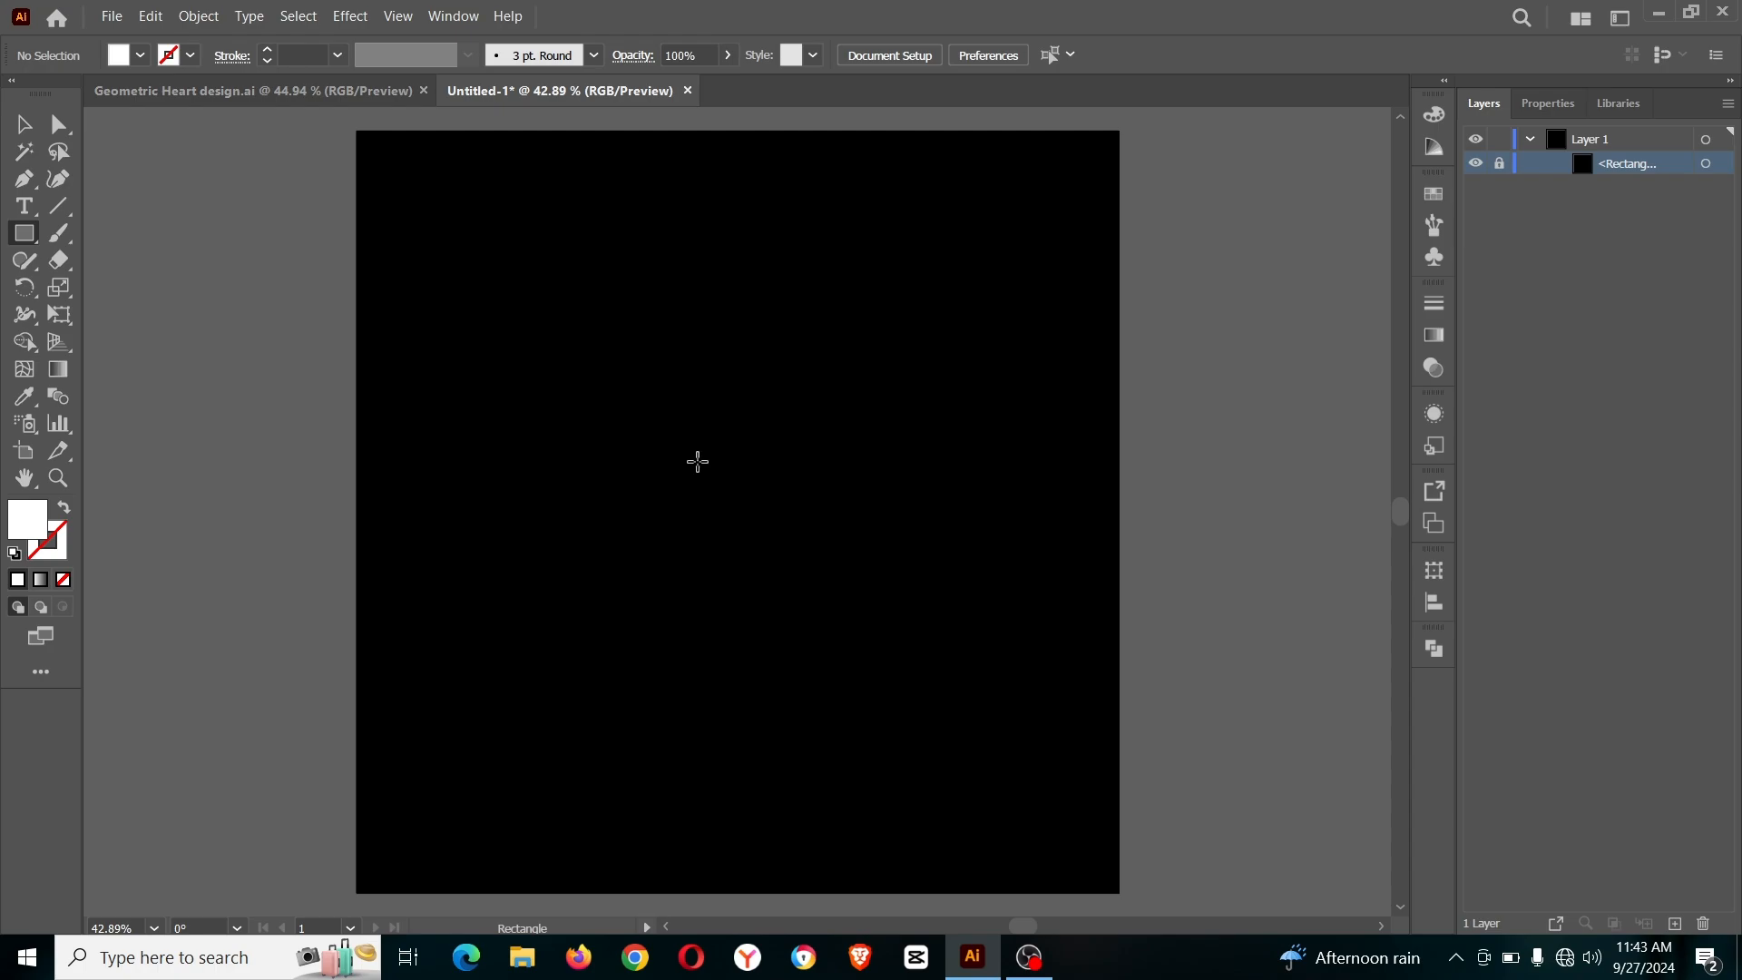
{"action": "left_click", "coordinate": [698, 460]}
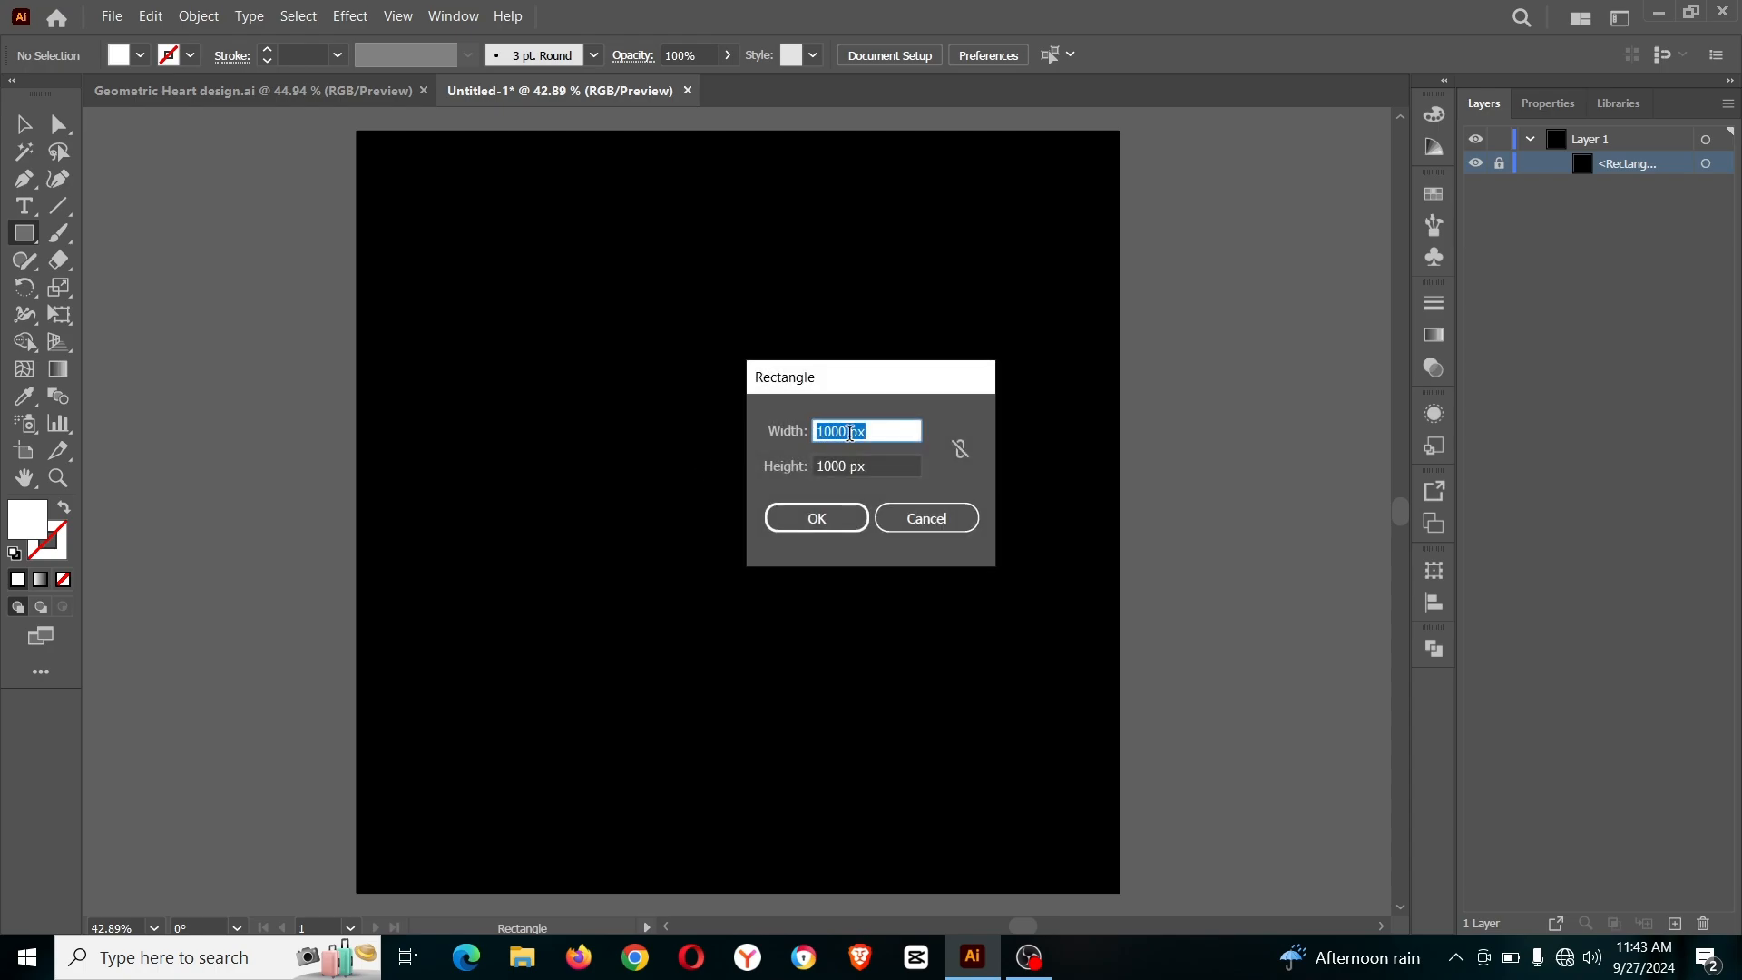
{"action": "left_click_drag", "start_coordinate": [850, 433], "coordinate": [805, 433]}
{"action": "type", "text": "142"}
{"action": "left_click_drag", "start_coordinate": [843, 469], "coordinate": [810, 473]}
{"action": "type", "text": "14"}
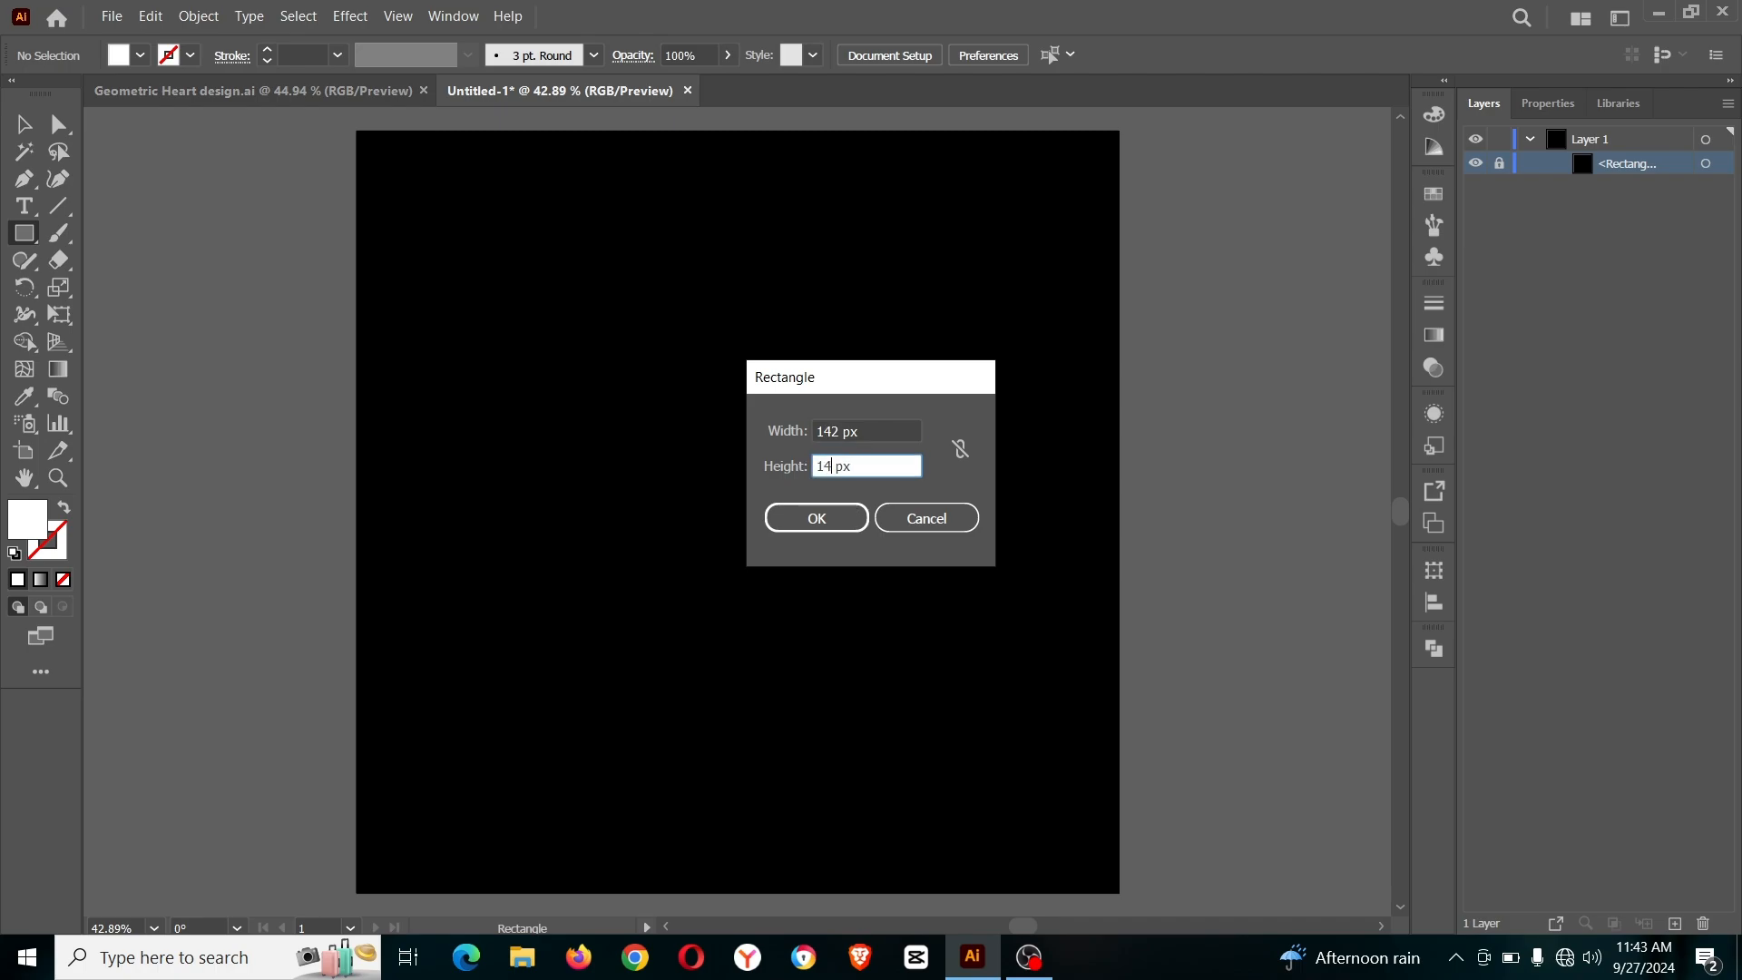
{"action": "type", "text": "2"}
{"action": "left_click", "coordinate": [815, 517]}
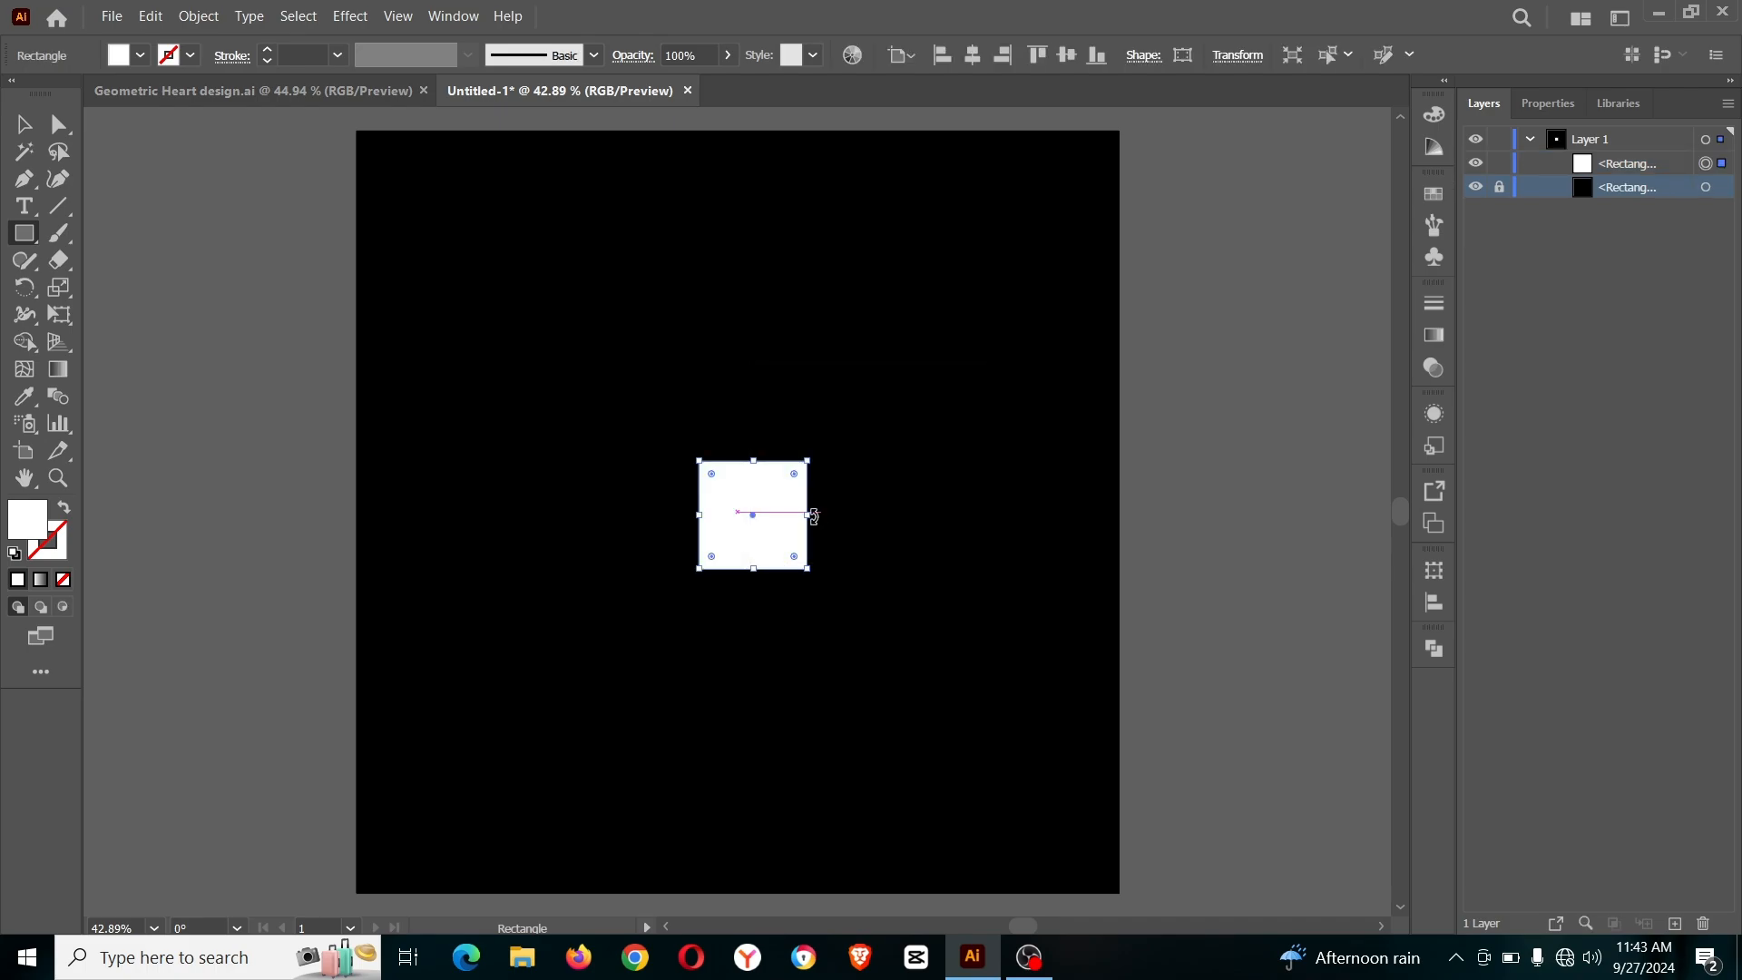
- Add a second white 142 x 142 px square and place it flush against the first one's lower edge
{"action": "left_click", "coordinate": [603, 509]}
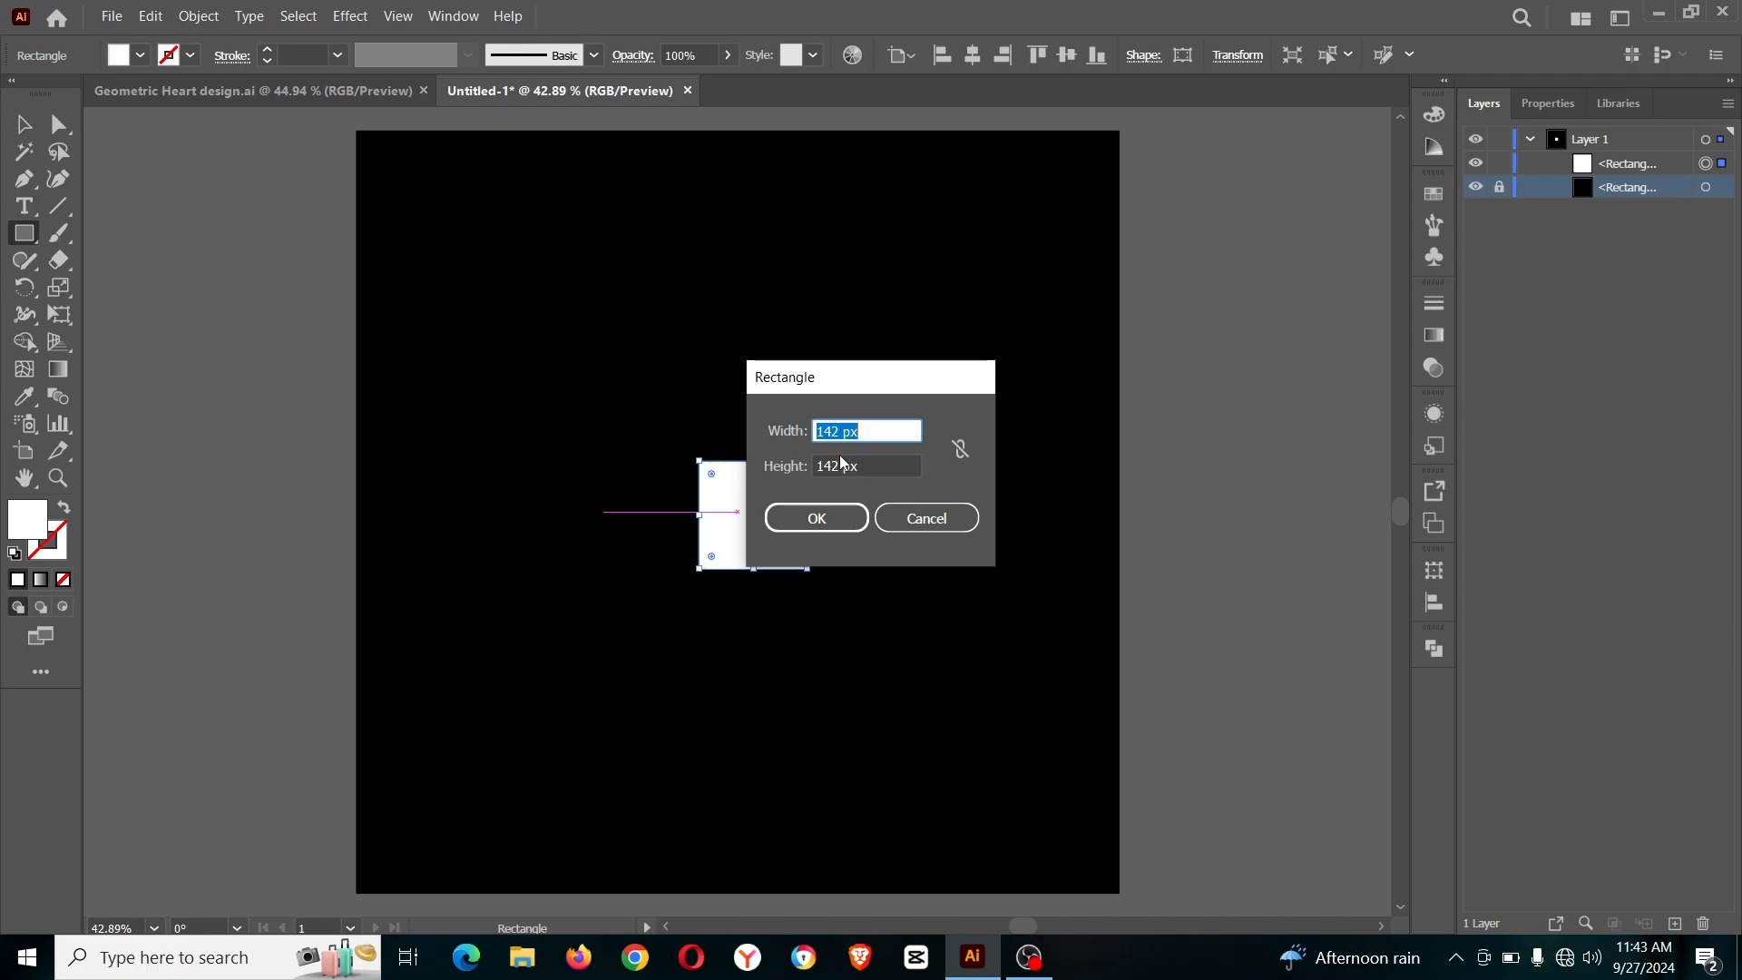
{"action": "left_click", "coordinate": [817, 518]}
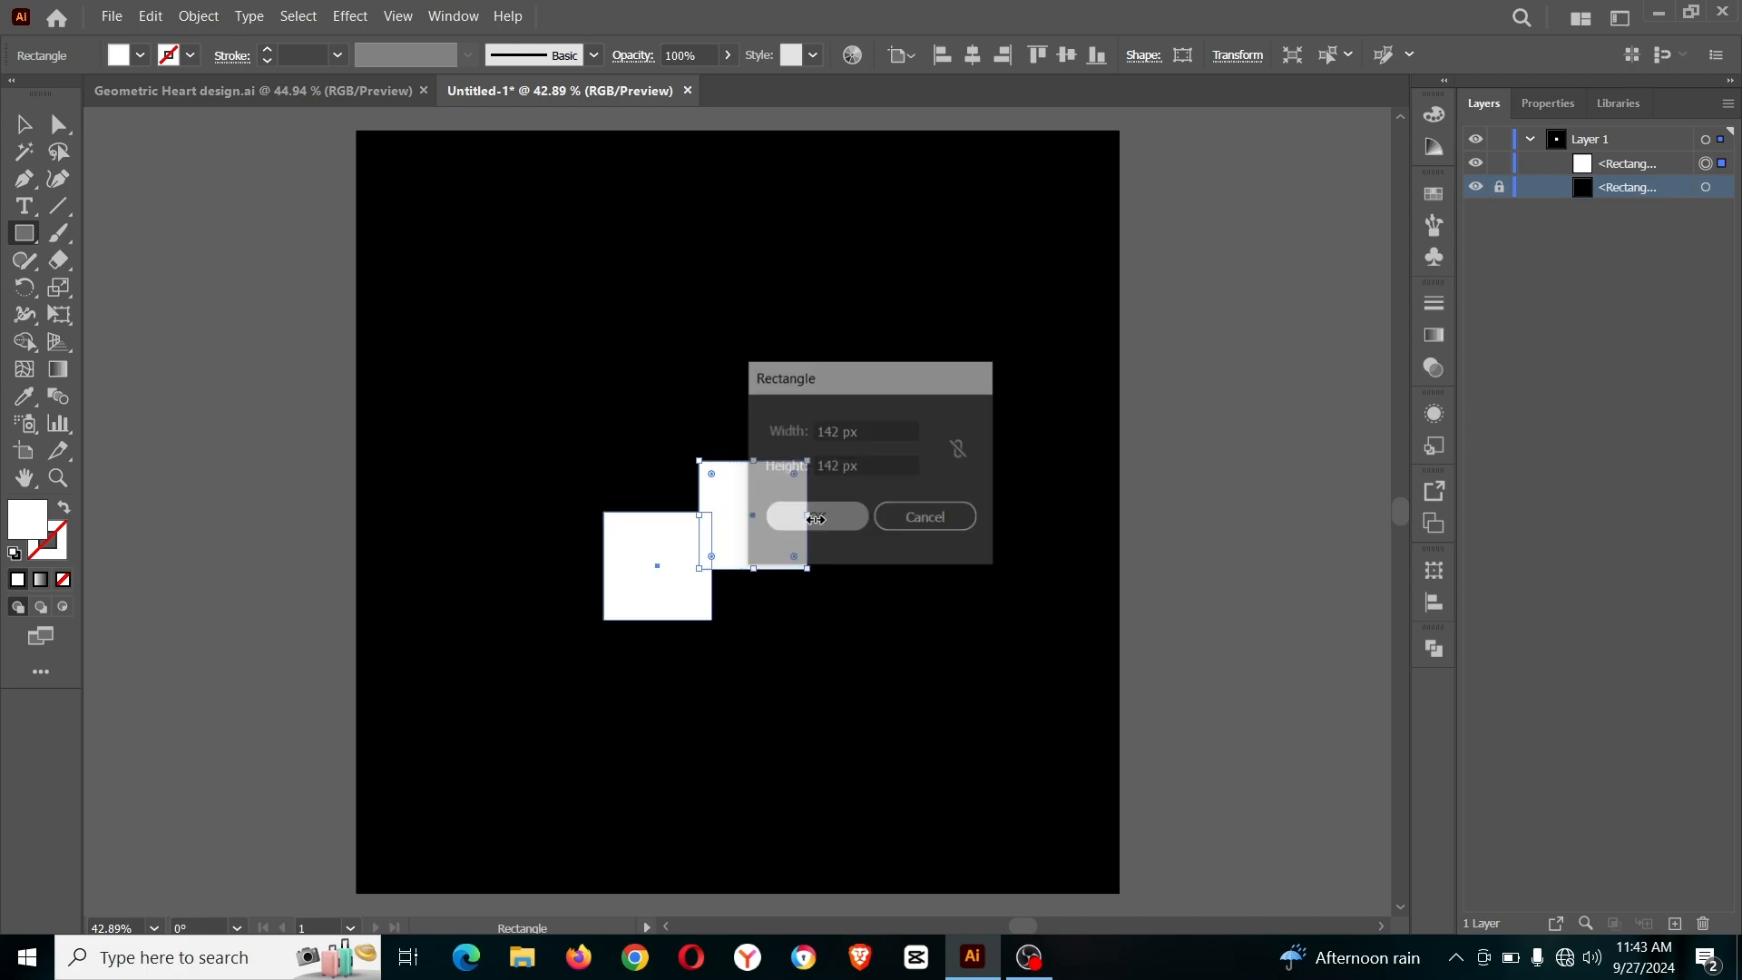
{"action": "left_click", "coordinate": [24, 125]}
{"action": "left_click_drag", "start_coordinate": [645, 591], "coordinate": [729, 620]}
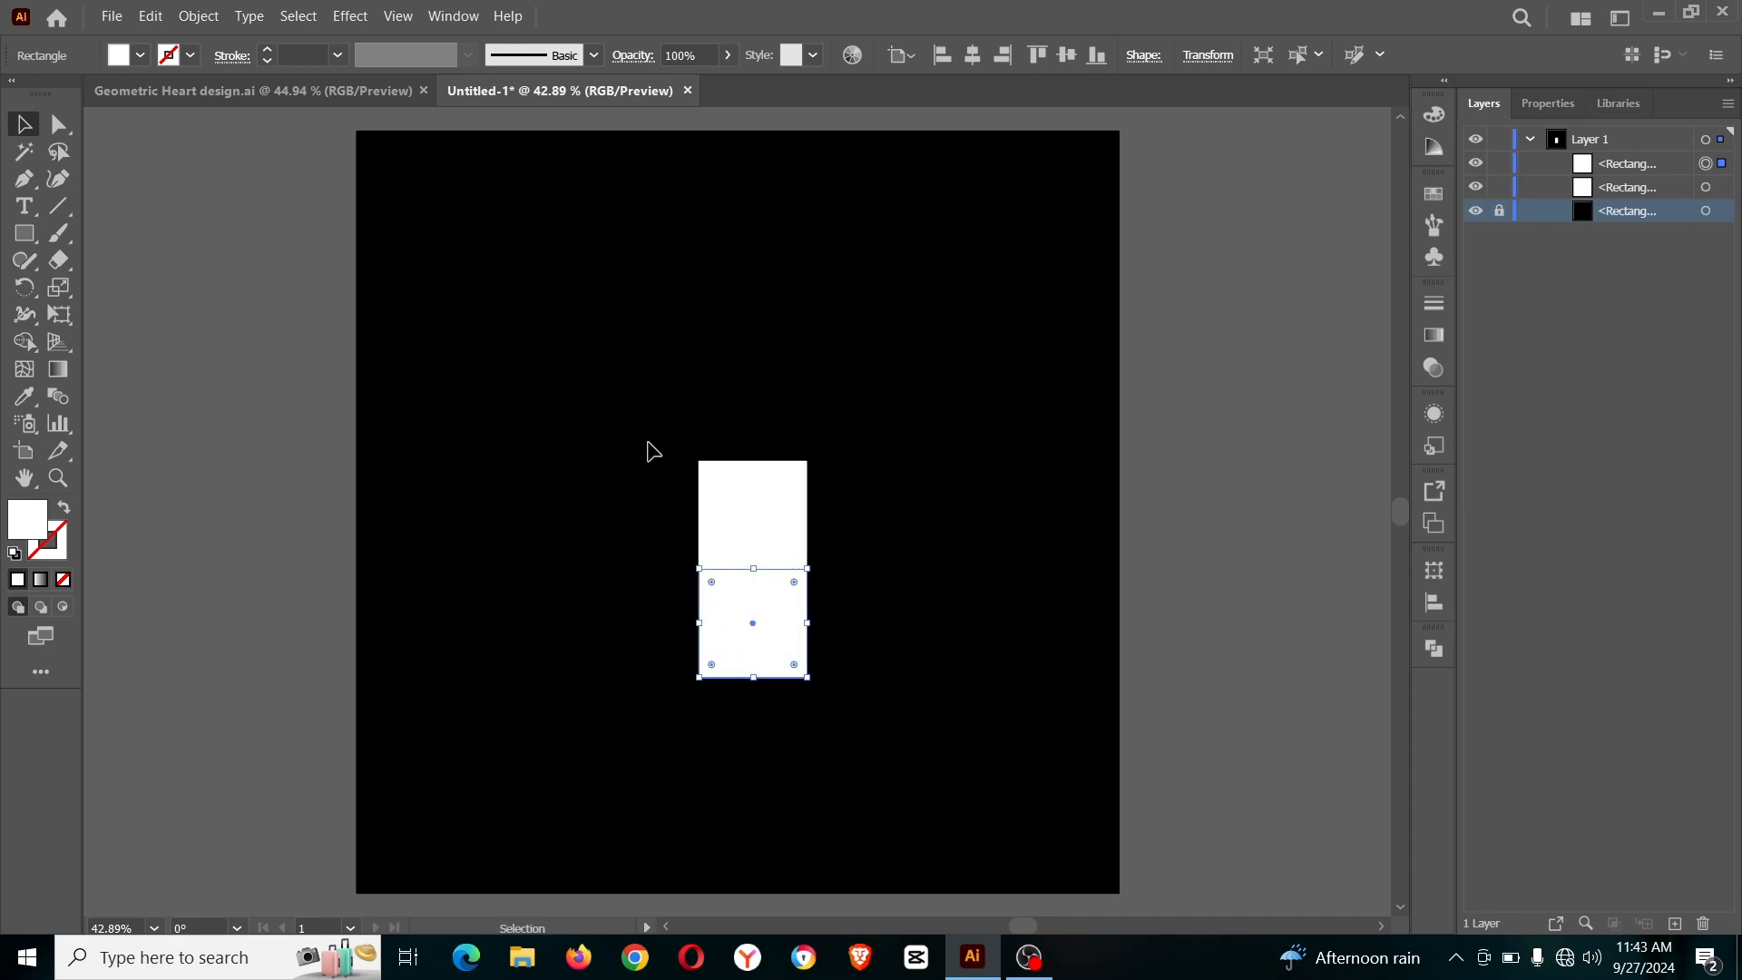
- Merge the two stacked white squares into one shape with the Pathfinder Unite operation
{"action": "left_click_drag", "start_coordinate": [648, 442], "coordinate": [853, 710]}
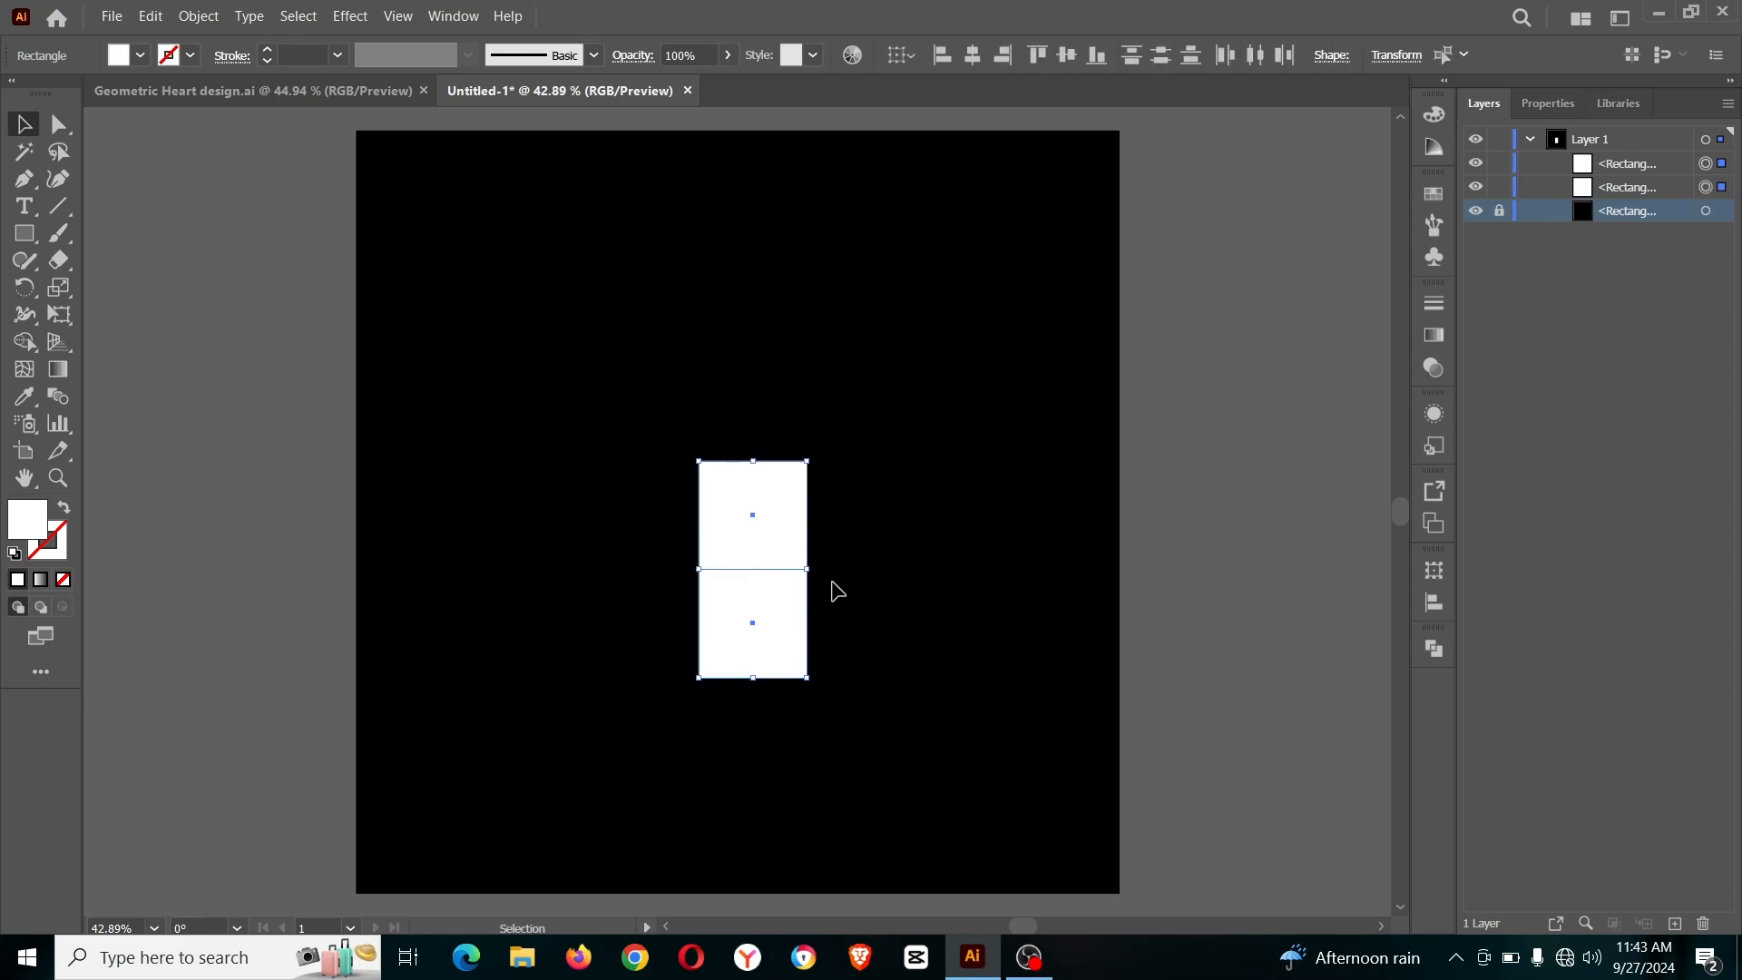
{"action": "left_click", "coordinate": [1435, 648]}
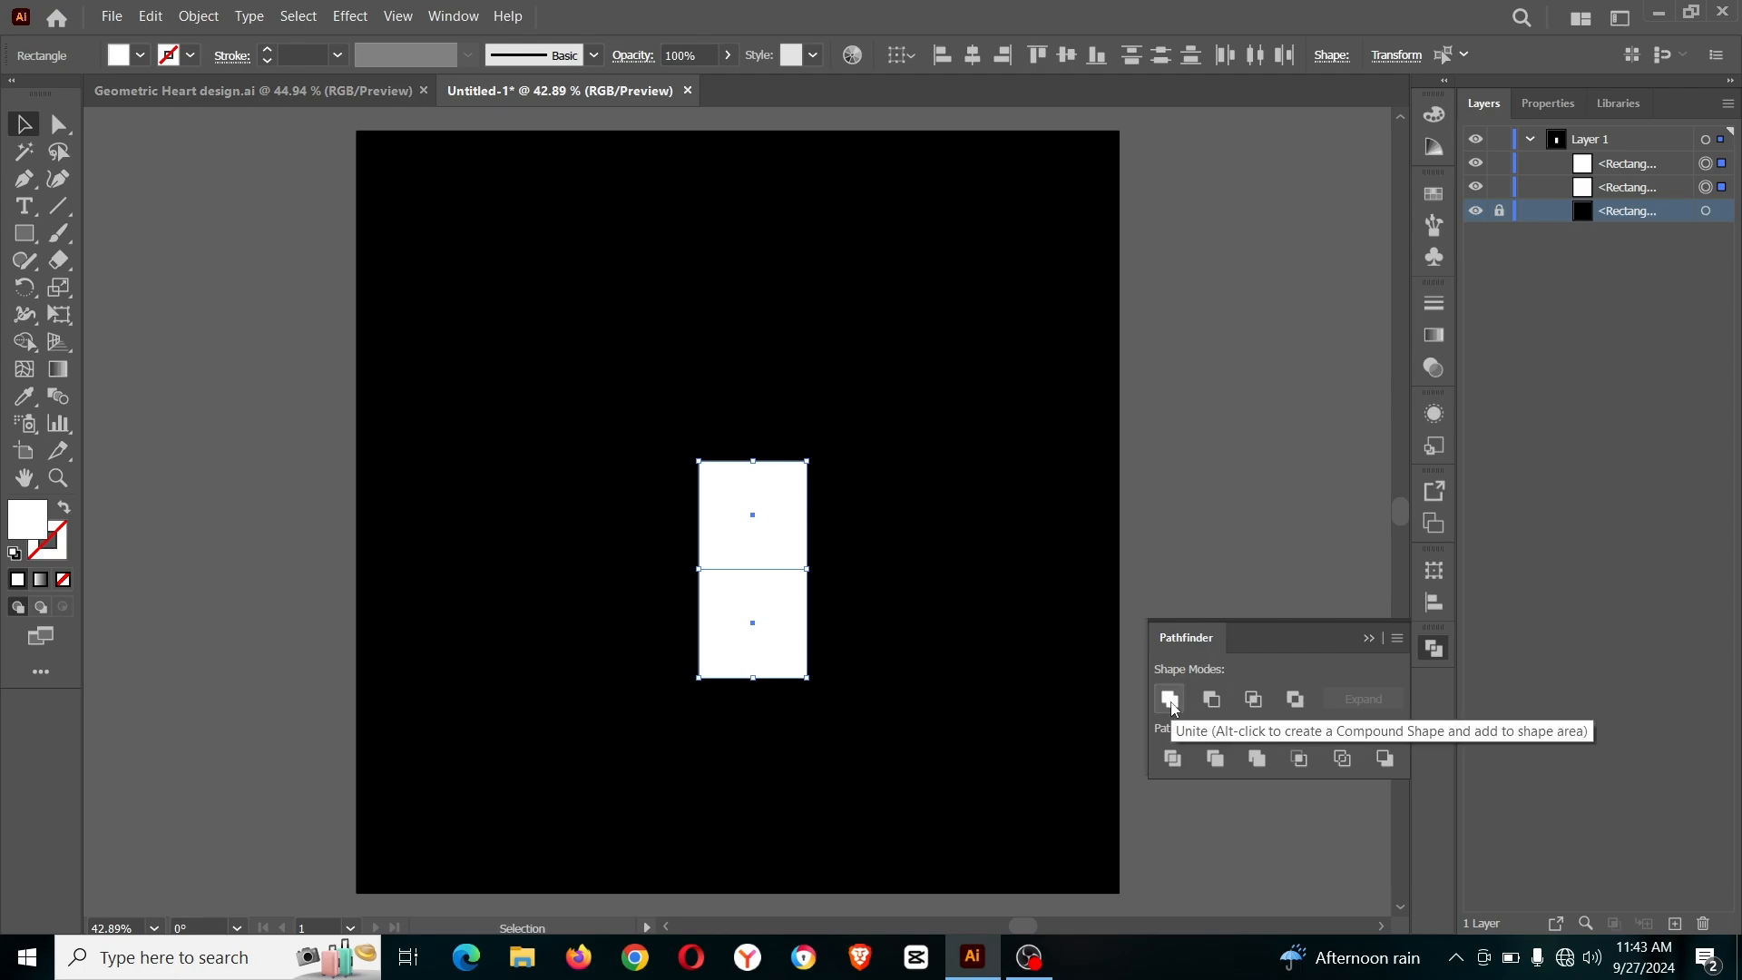
{"action": "left_click", "coordinate": [1170, 700]}
{"action": "left_click", "coordinate": [1369, 637]}
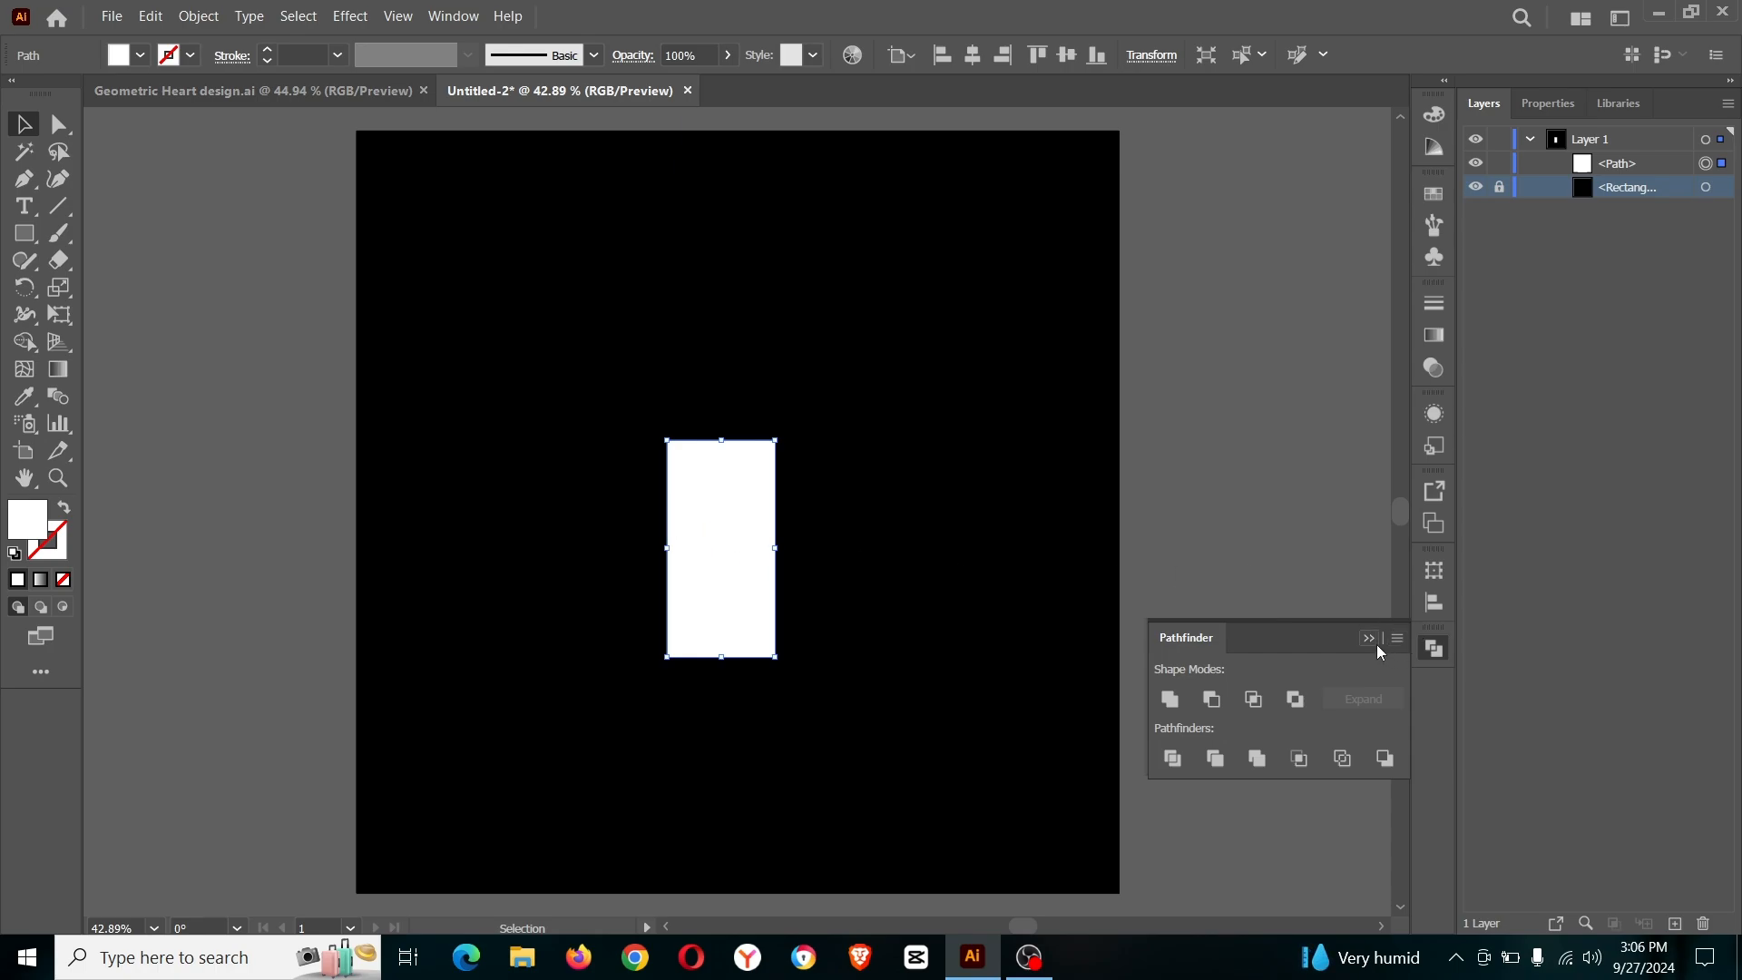
{"action": "left_click", "coordinate": [1372, 640]}
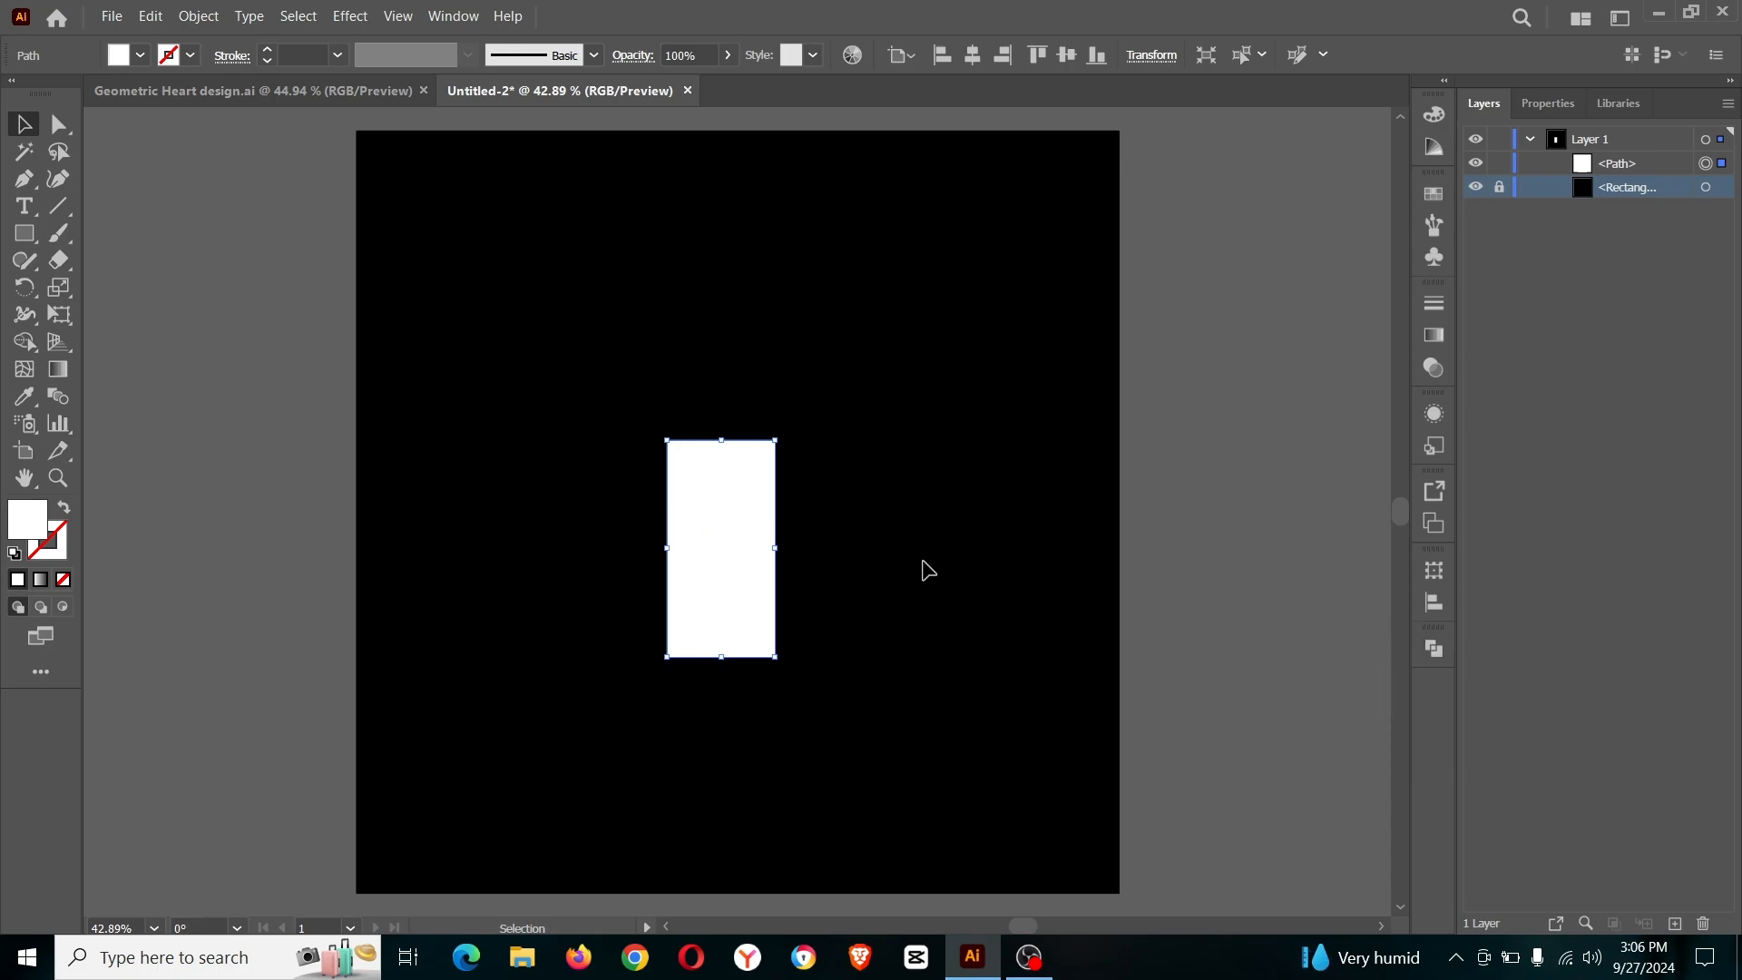
- Reflect a copy of the white rectangle at a 45° axis angle to form a cross
{"action": "right_click", "coordinate": [718, 532]}
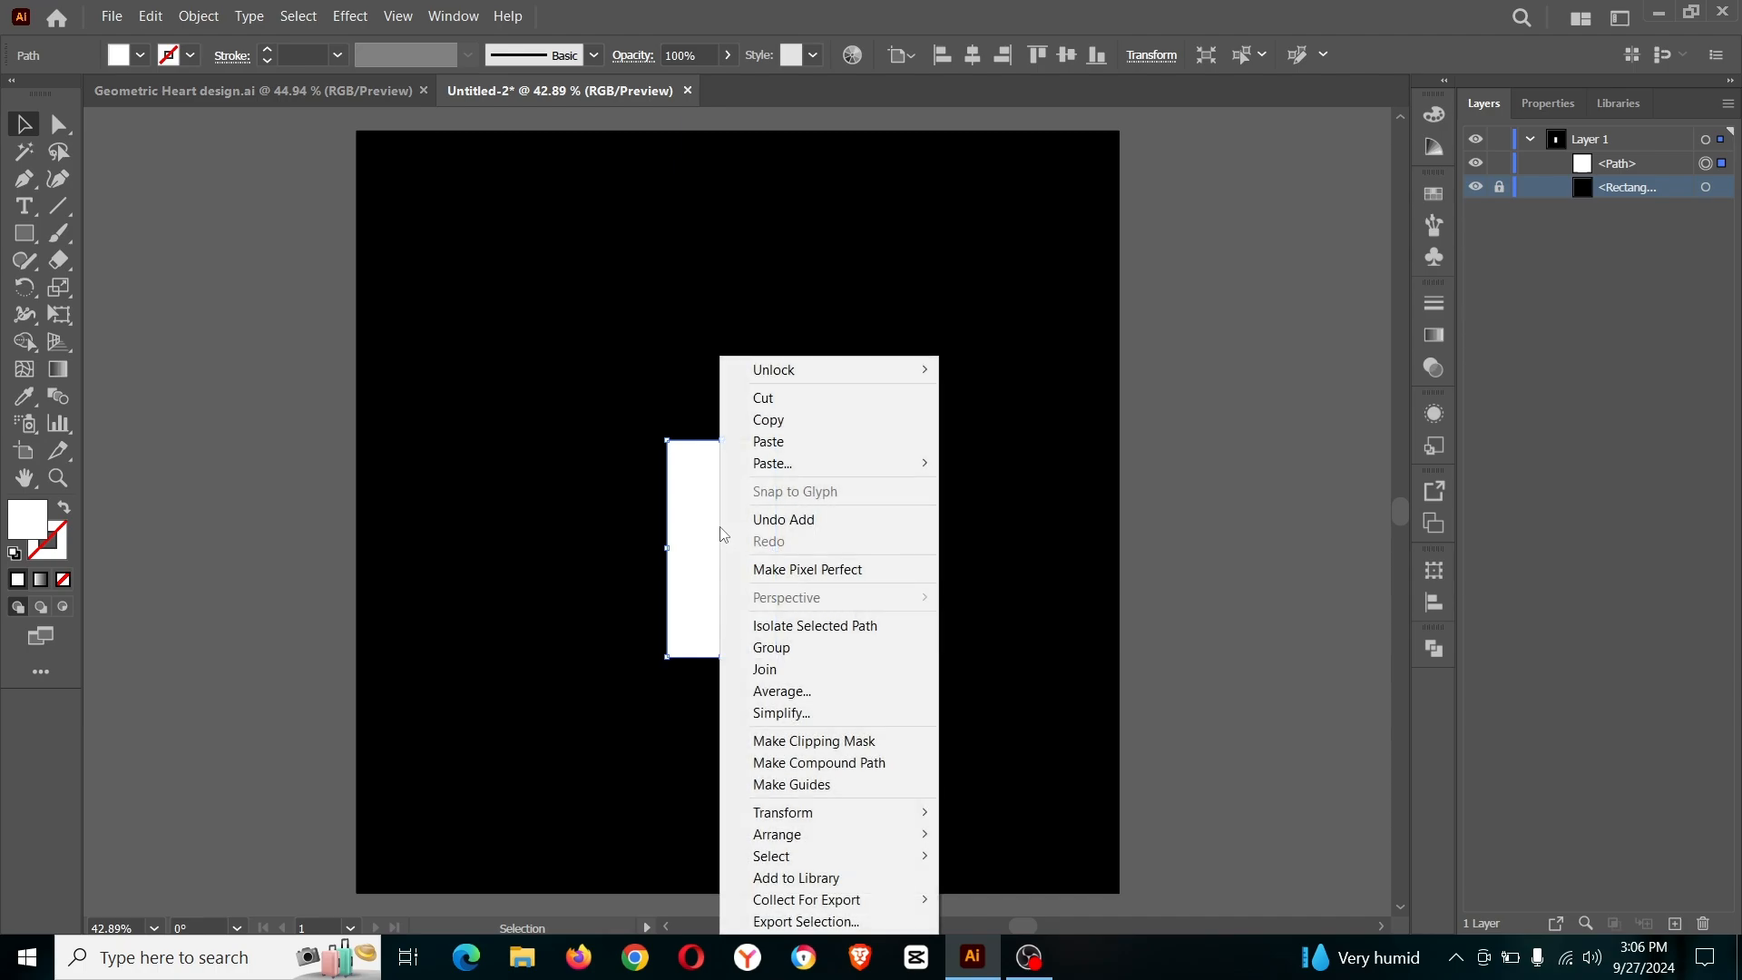
{"action": "mouse_move", "coordinate": [871, 812]}
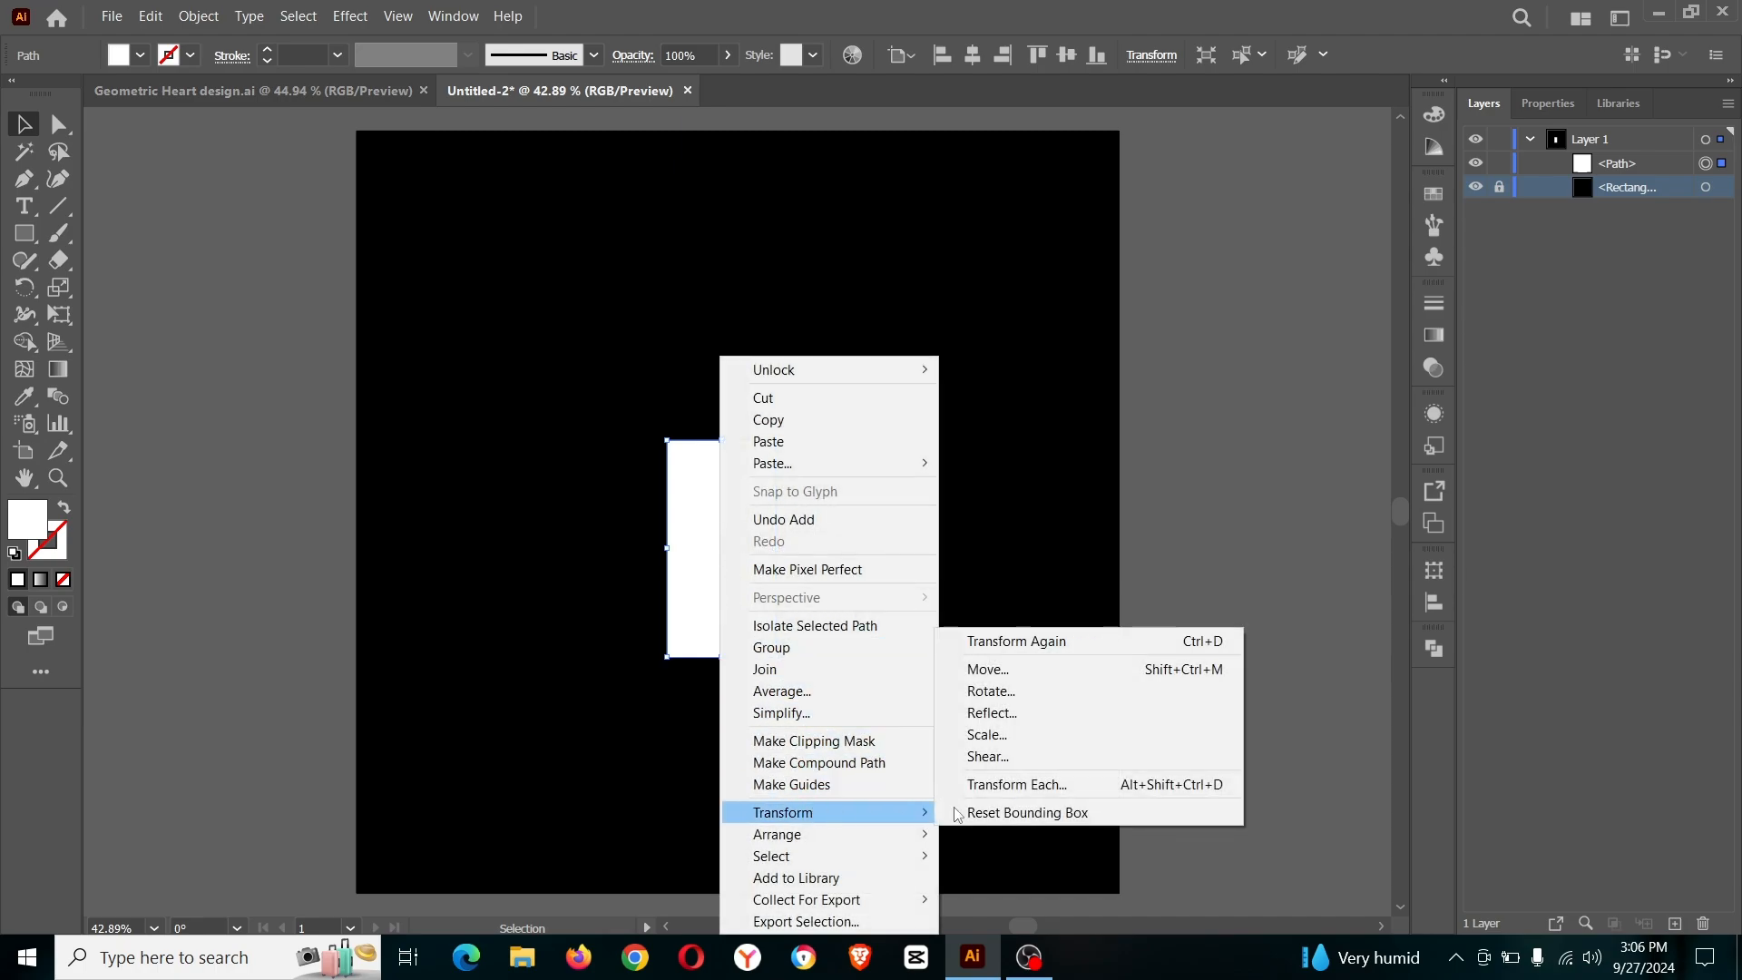
{"action": "left_click", "coordinate": [1020, 713]}
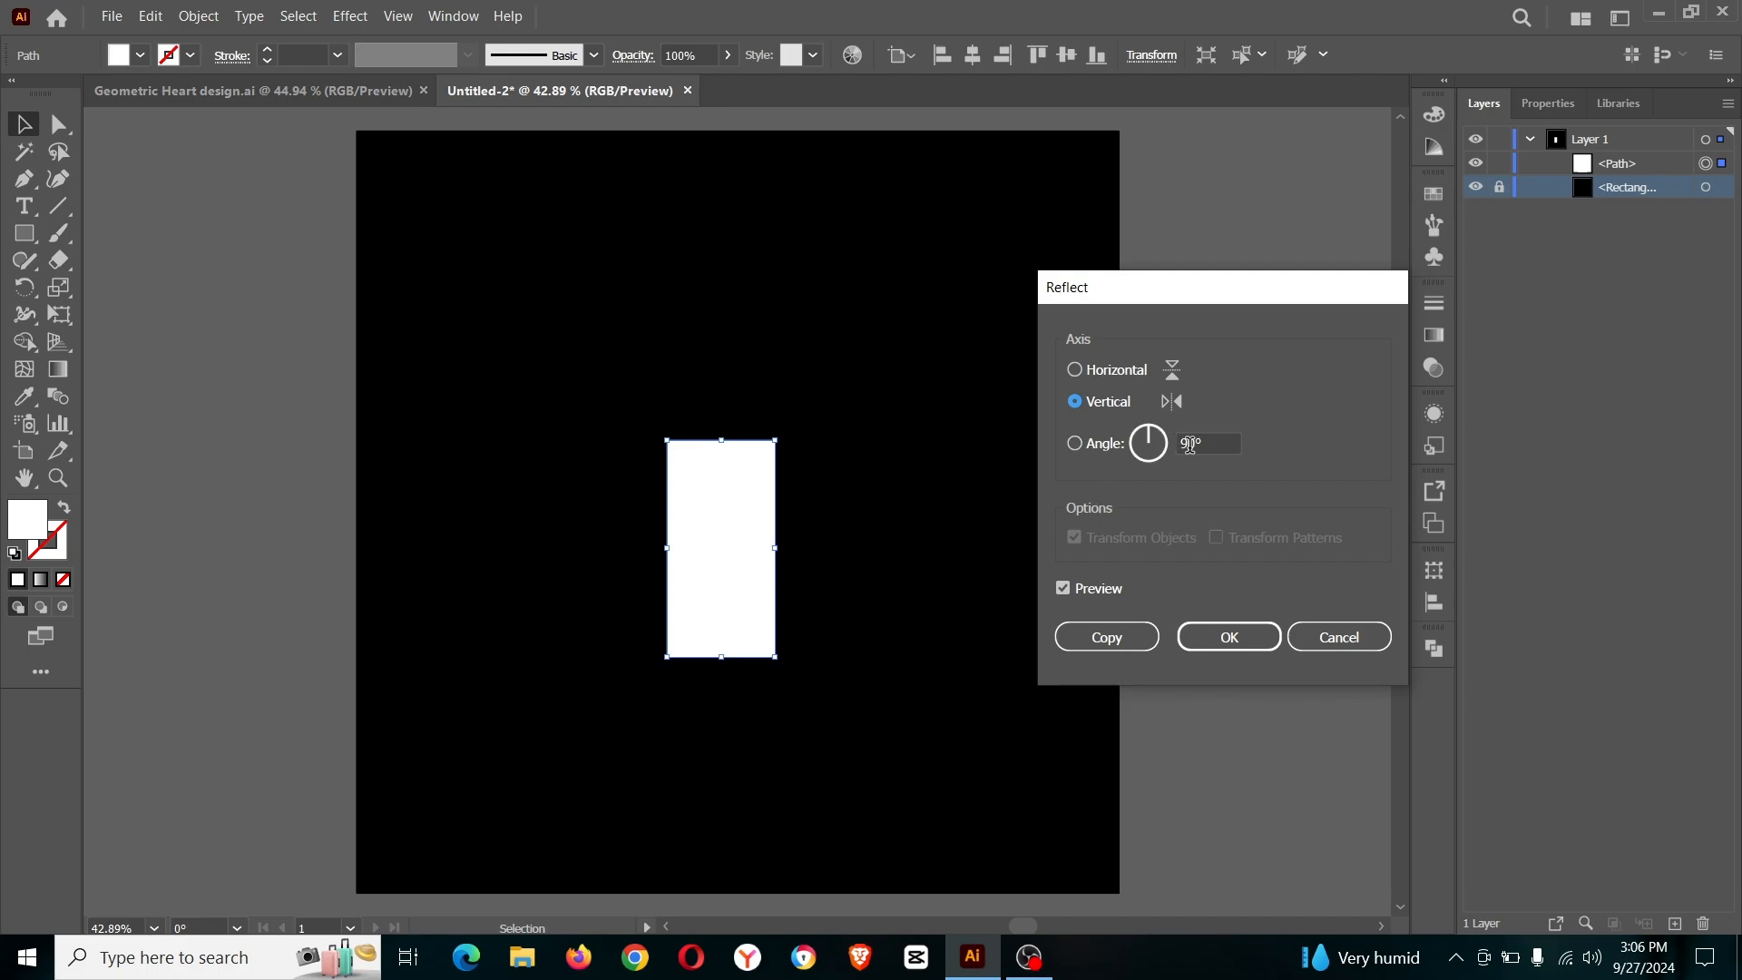
{"action": "left_click_drag", "start_coordinate": [1192, 443], "coordinate": [1171, 442]}
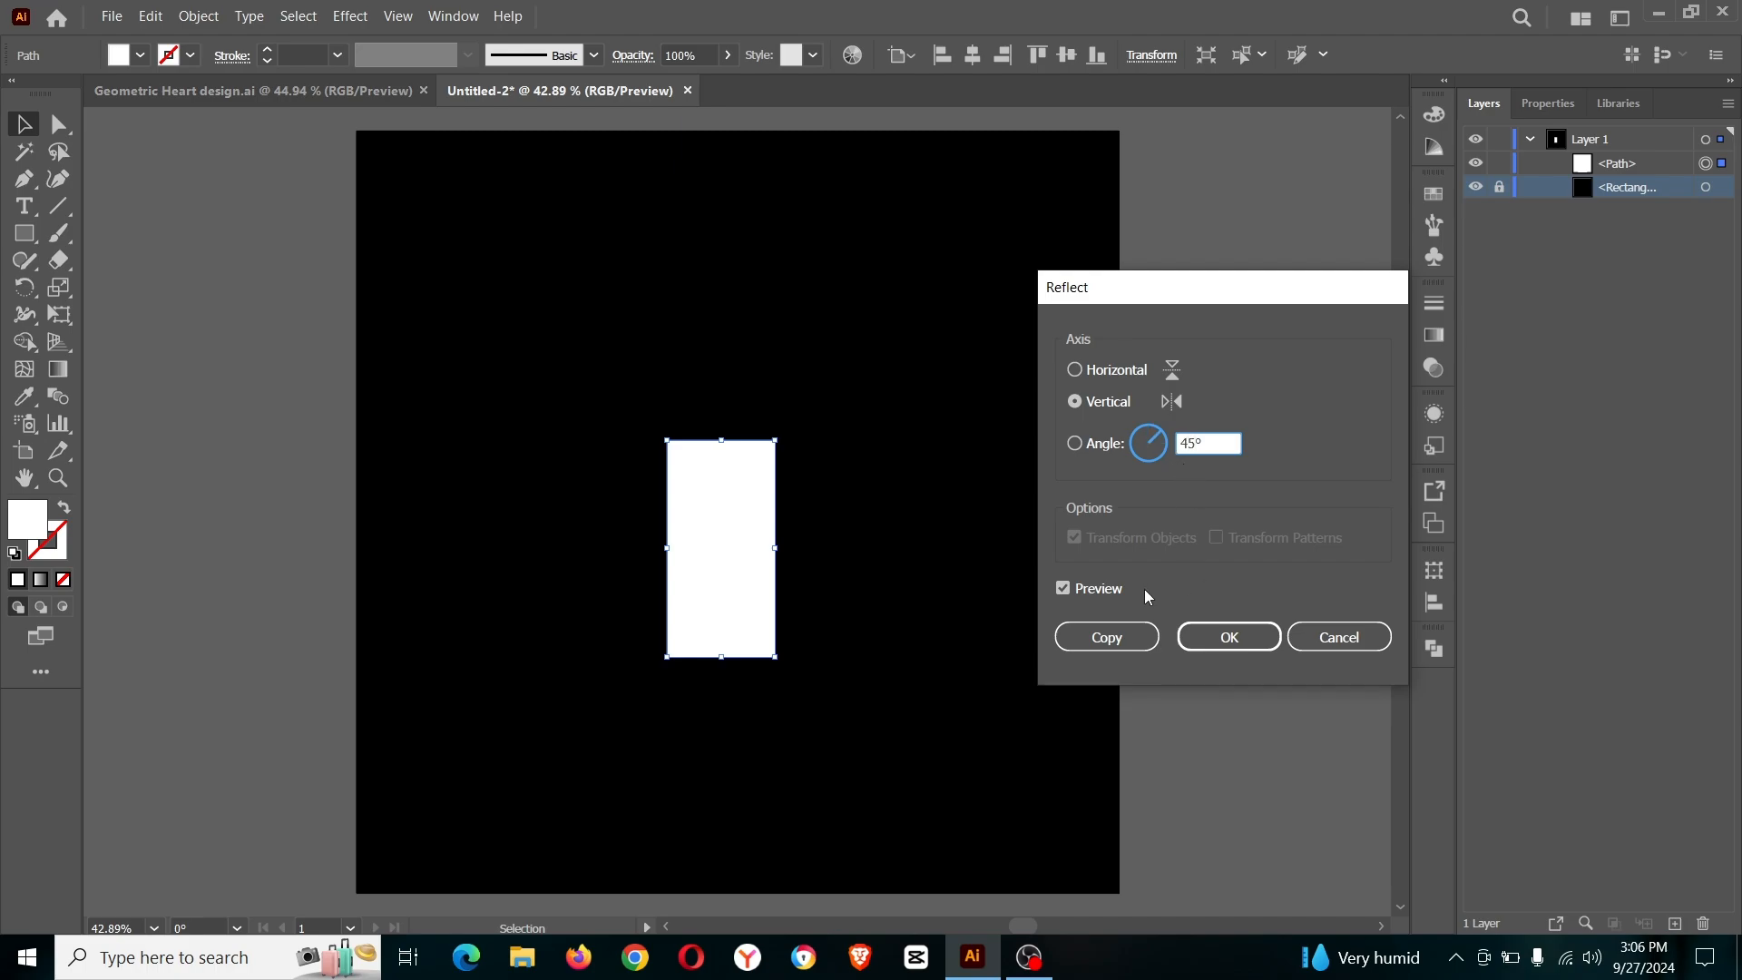
{"action": "left_click", "coordinate": [1106, 638]}
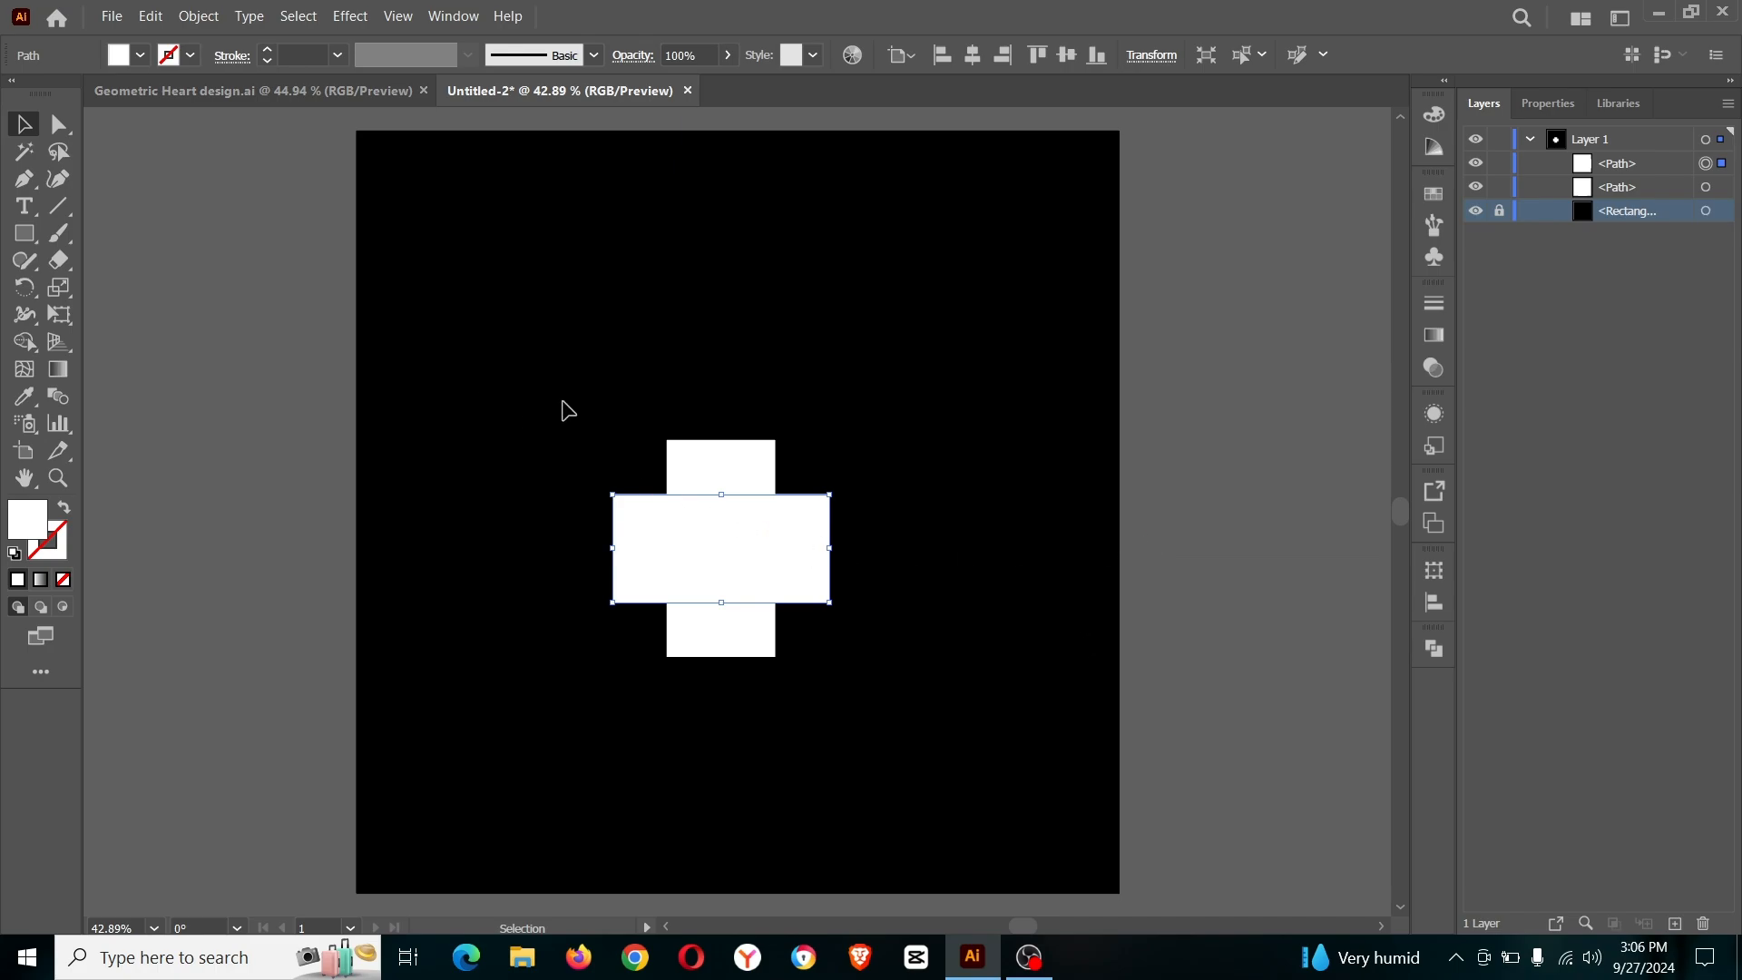
- Round all corners of both crossed white rectangles to the maximum radius of about 71 px
{"action": "left_click_drag", "start_coordinate": [562, 402], "coordinate": [903, 724]}
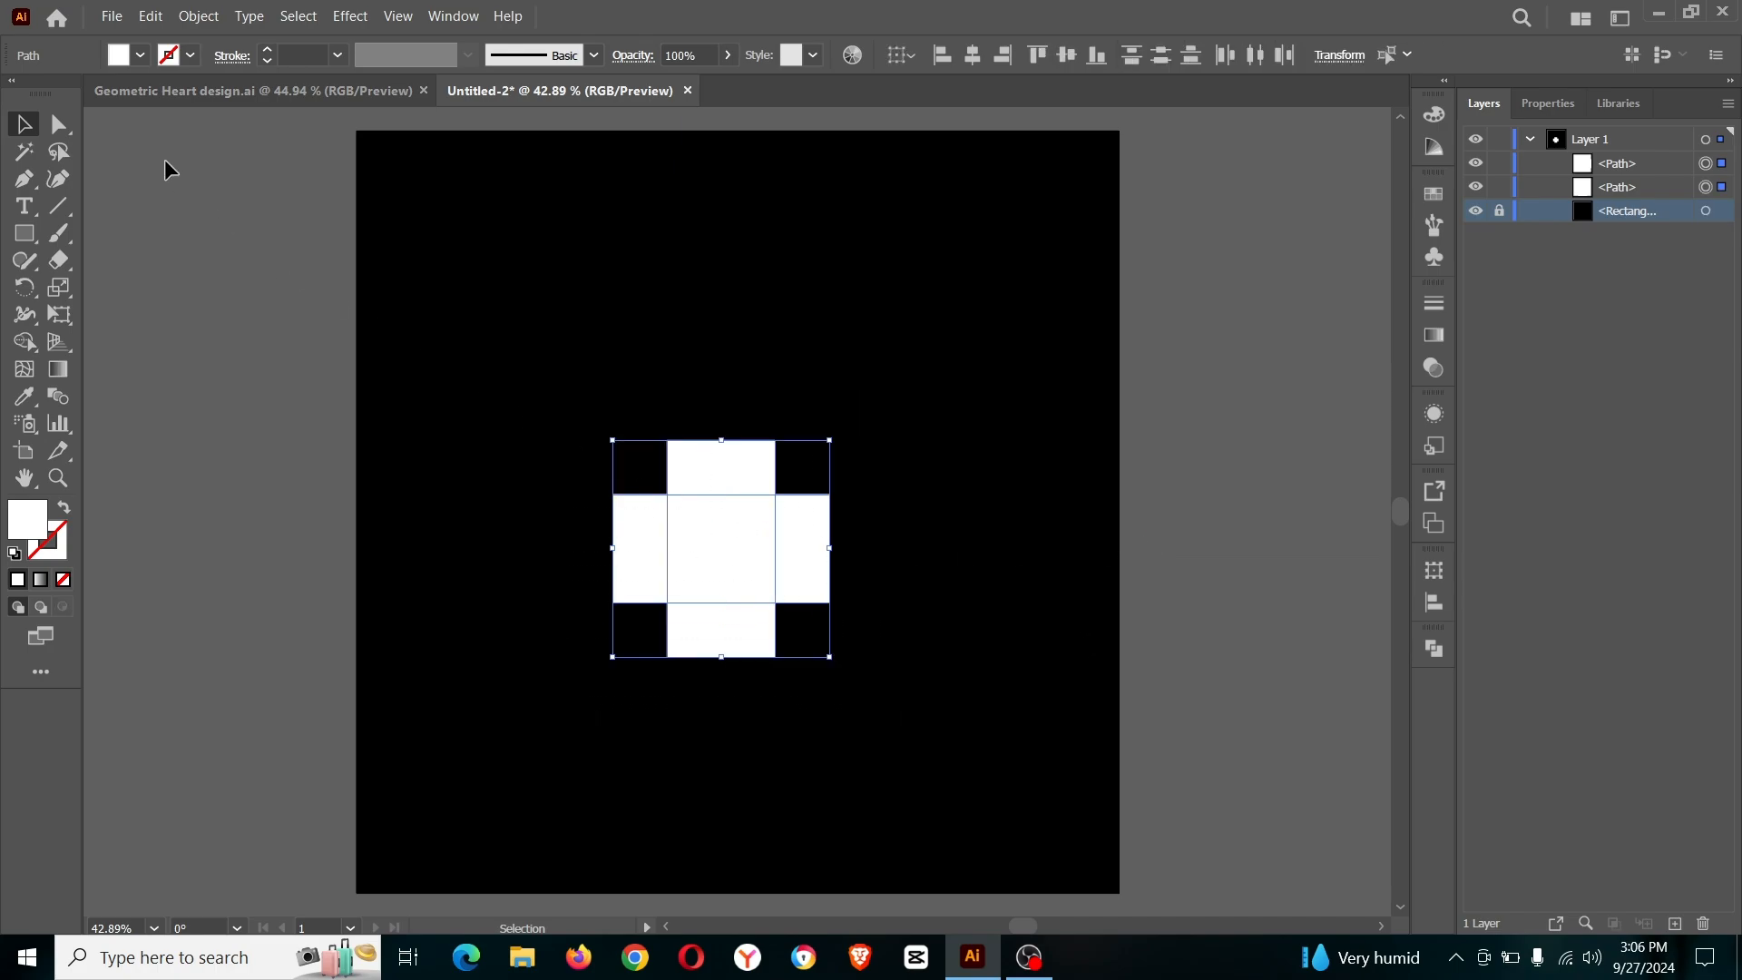
{"action": "left_click_drag", "start_coordinate": [59, 125], "coordinate": [181, 124]}
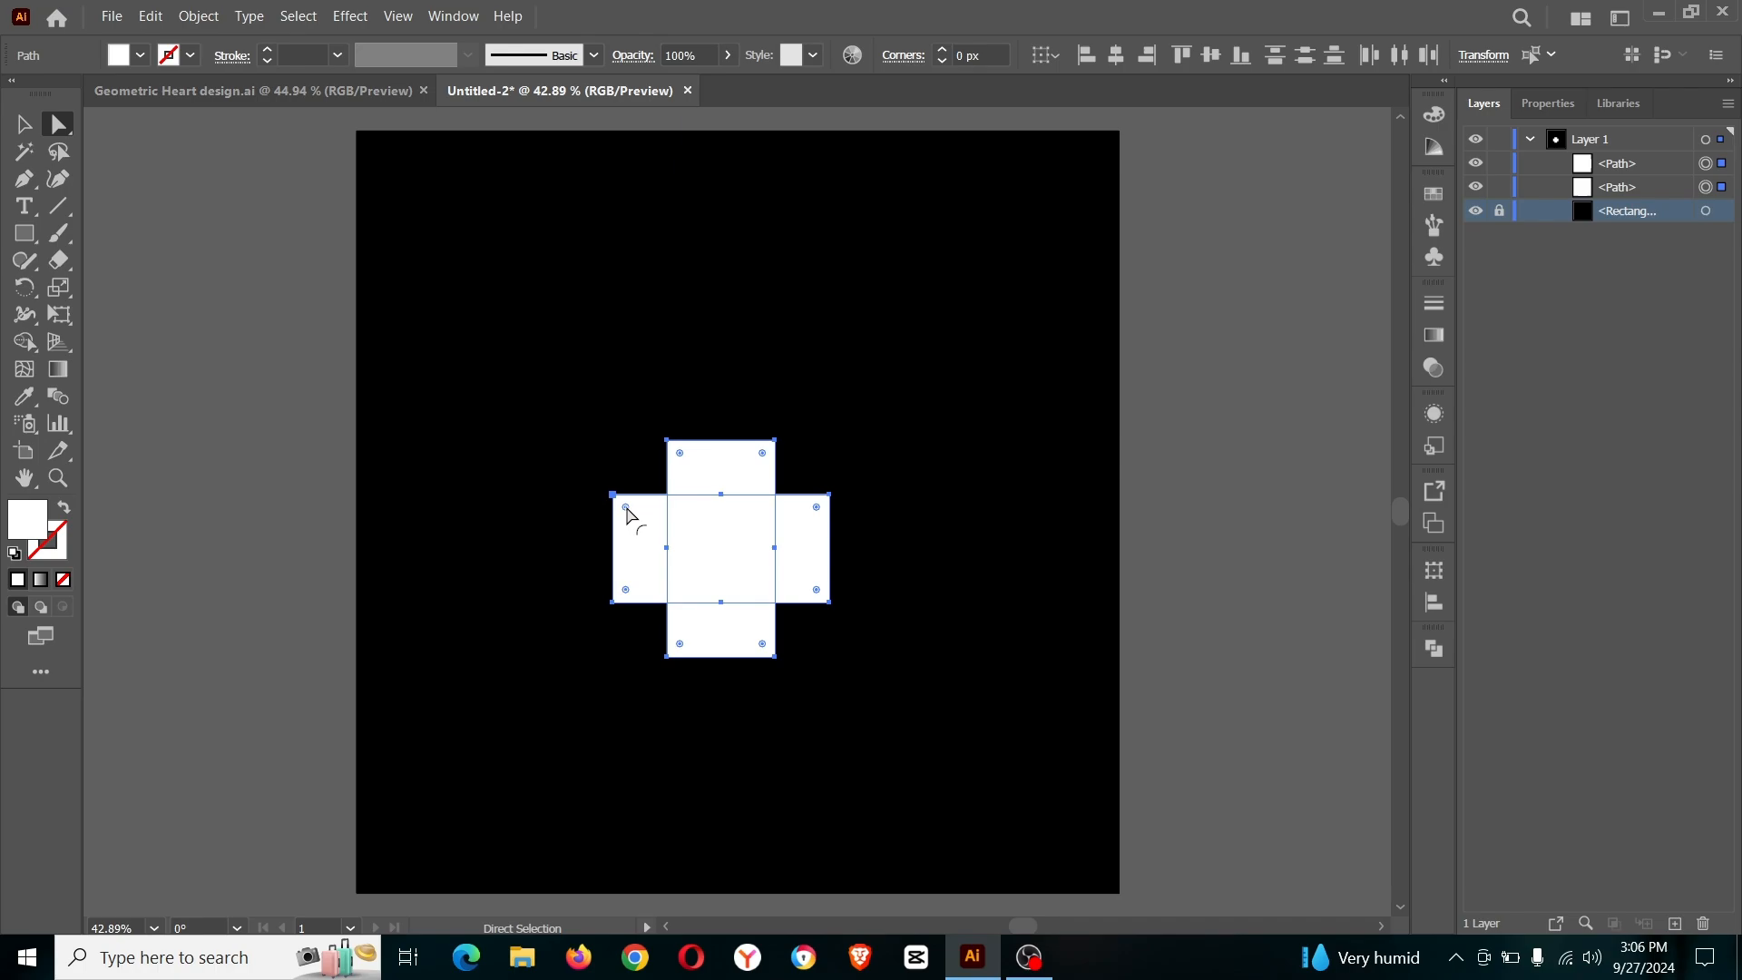
{"action": "left_click_drag", "start_coordinate": [628, 514], "coordinate": [740, 599]}
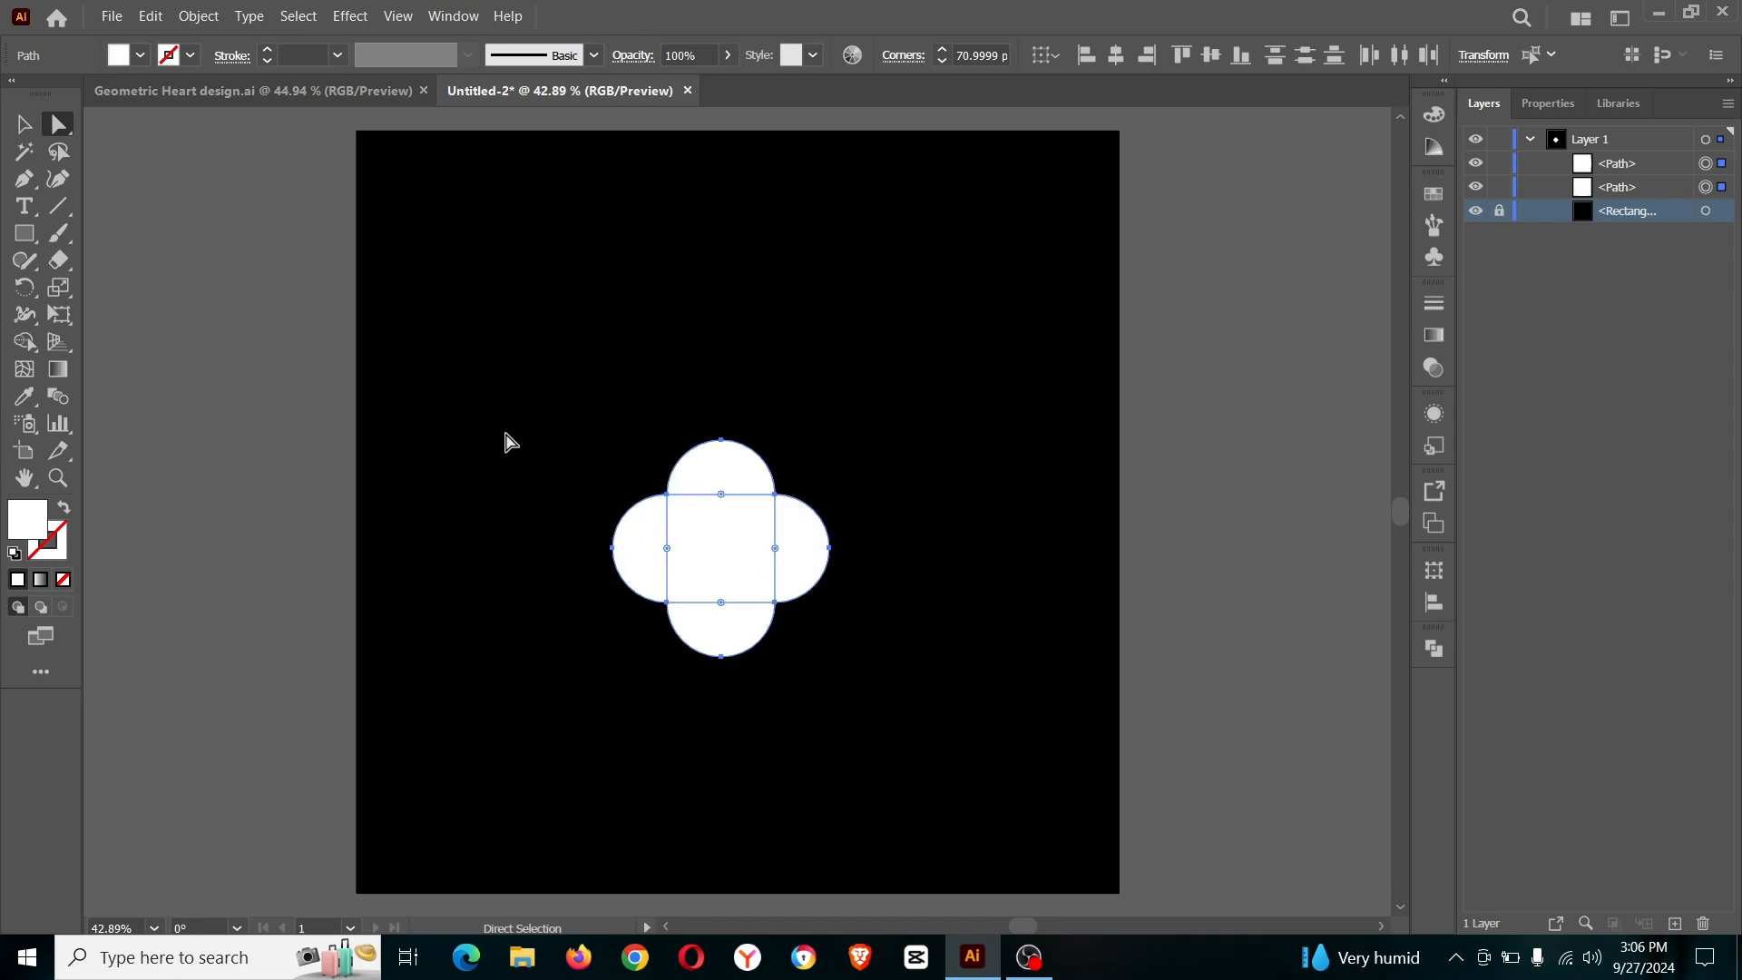
- Delete the left and bottom rounded lobes of the cross with the Shape Builder tool
{"action": "left_click", "coordinate": [27, 341]}
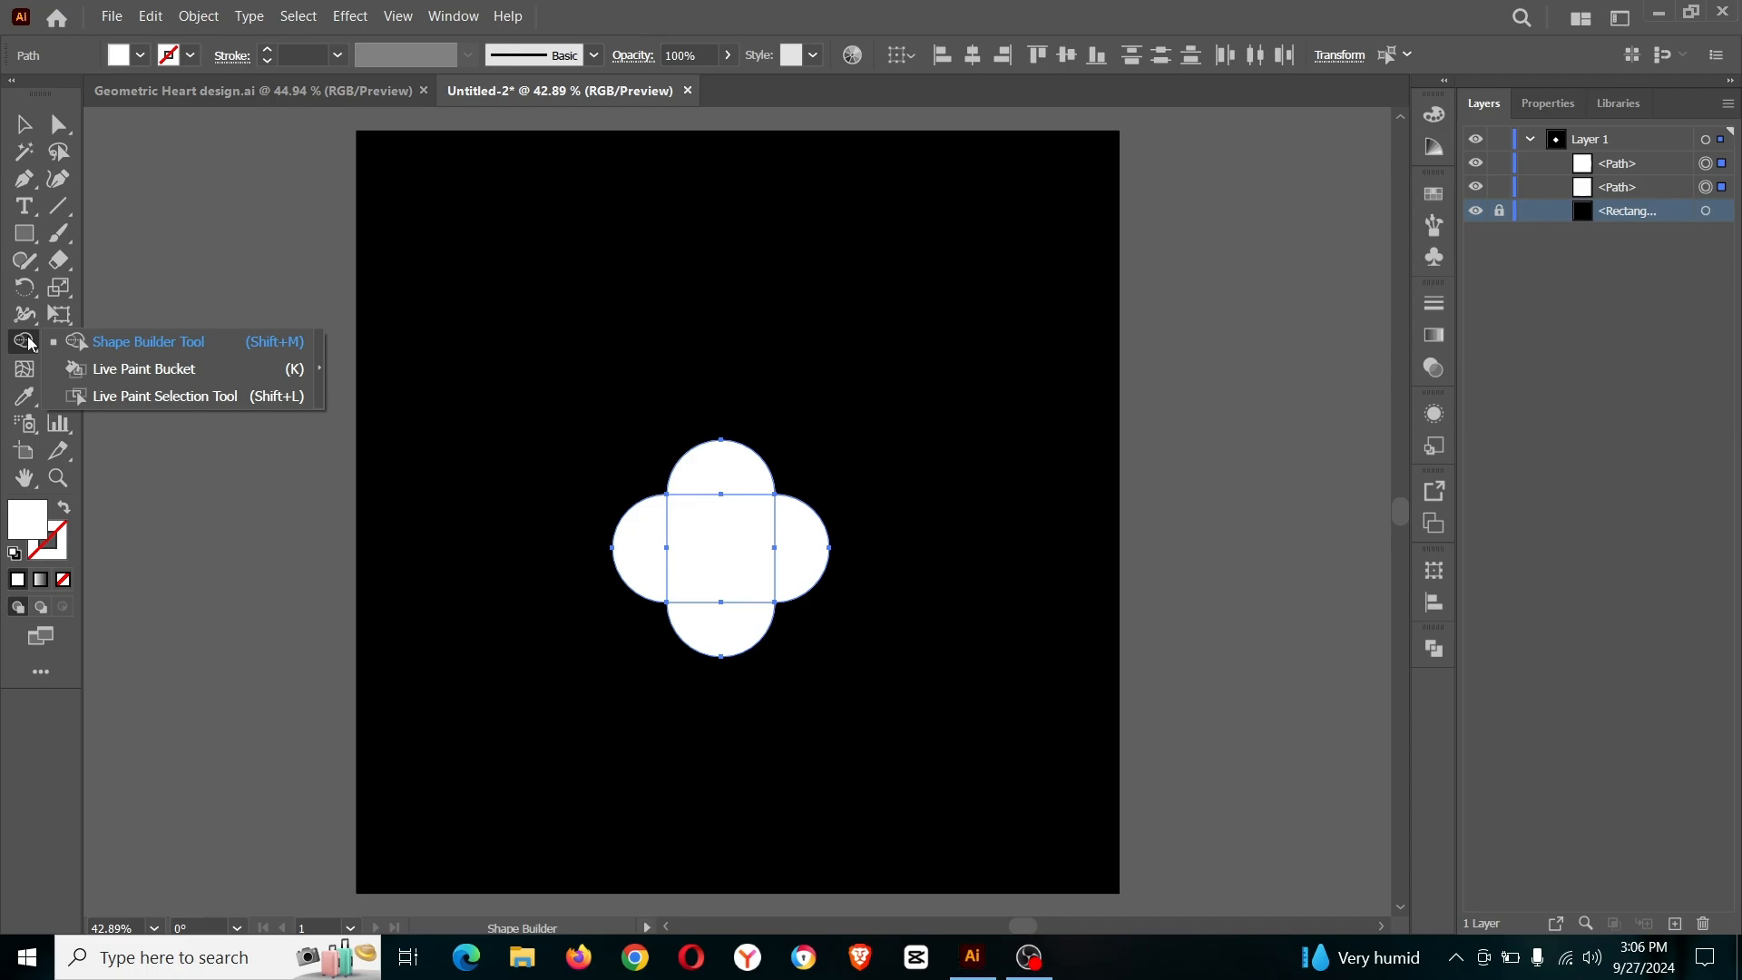
{"action": "left_click", "coordinate": [106, 351]}
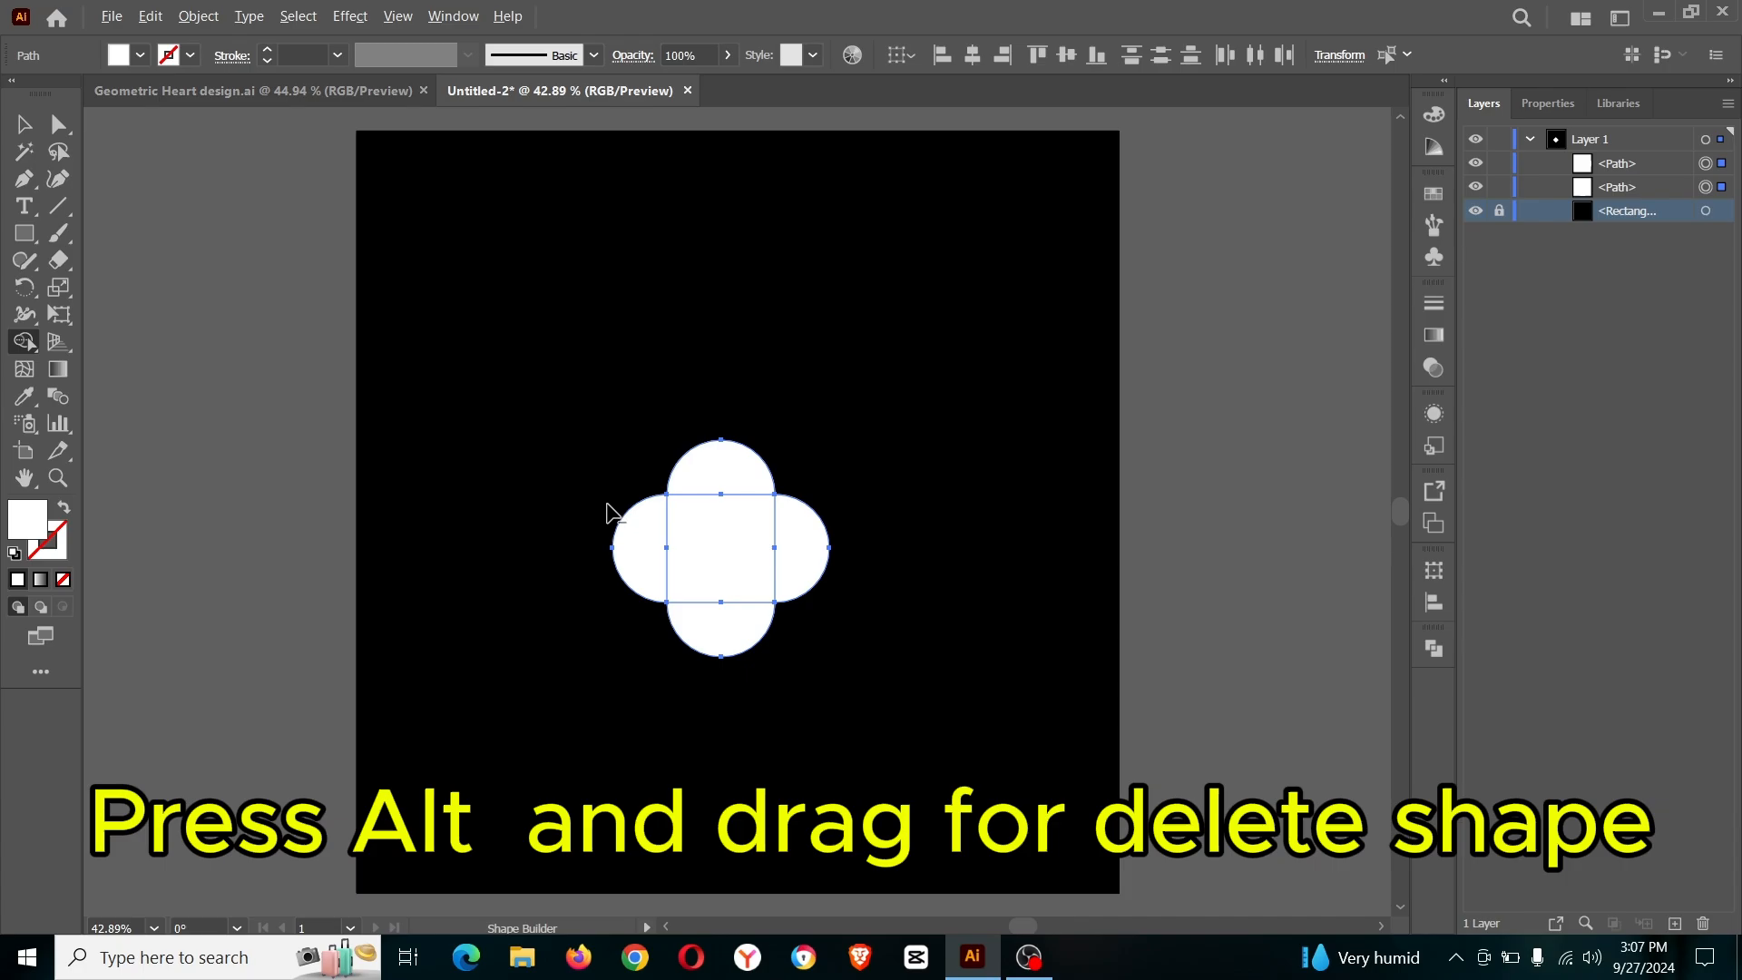
{"action": "left_click", "coordinate": [622, 553], "text": "alt"}
{"action": "left_click", "coordinate": [700, 629], "text": "alt"}
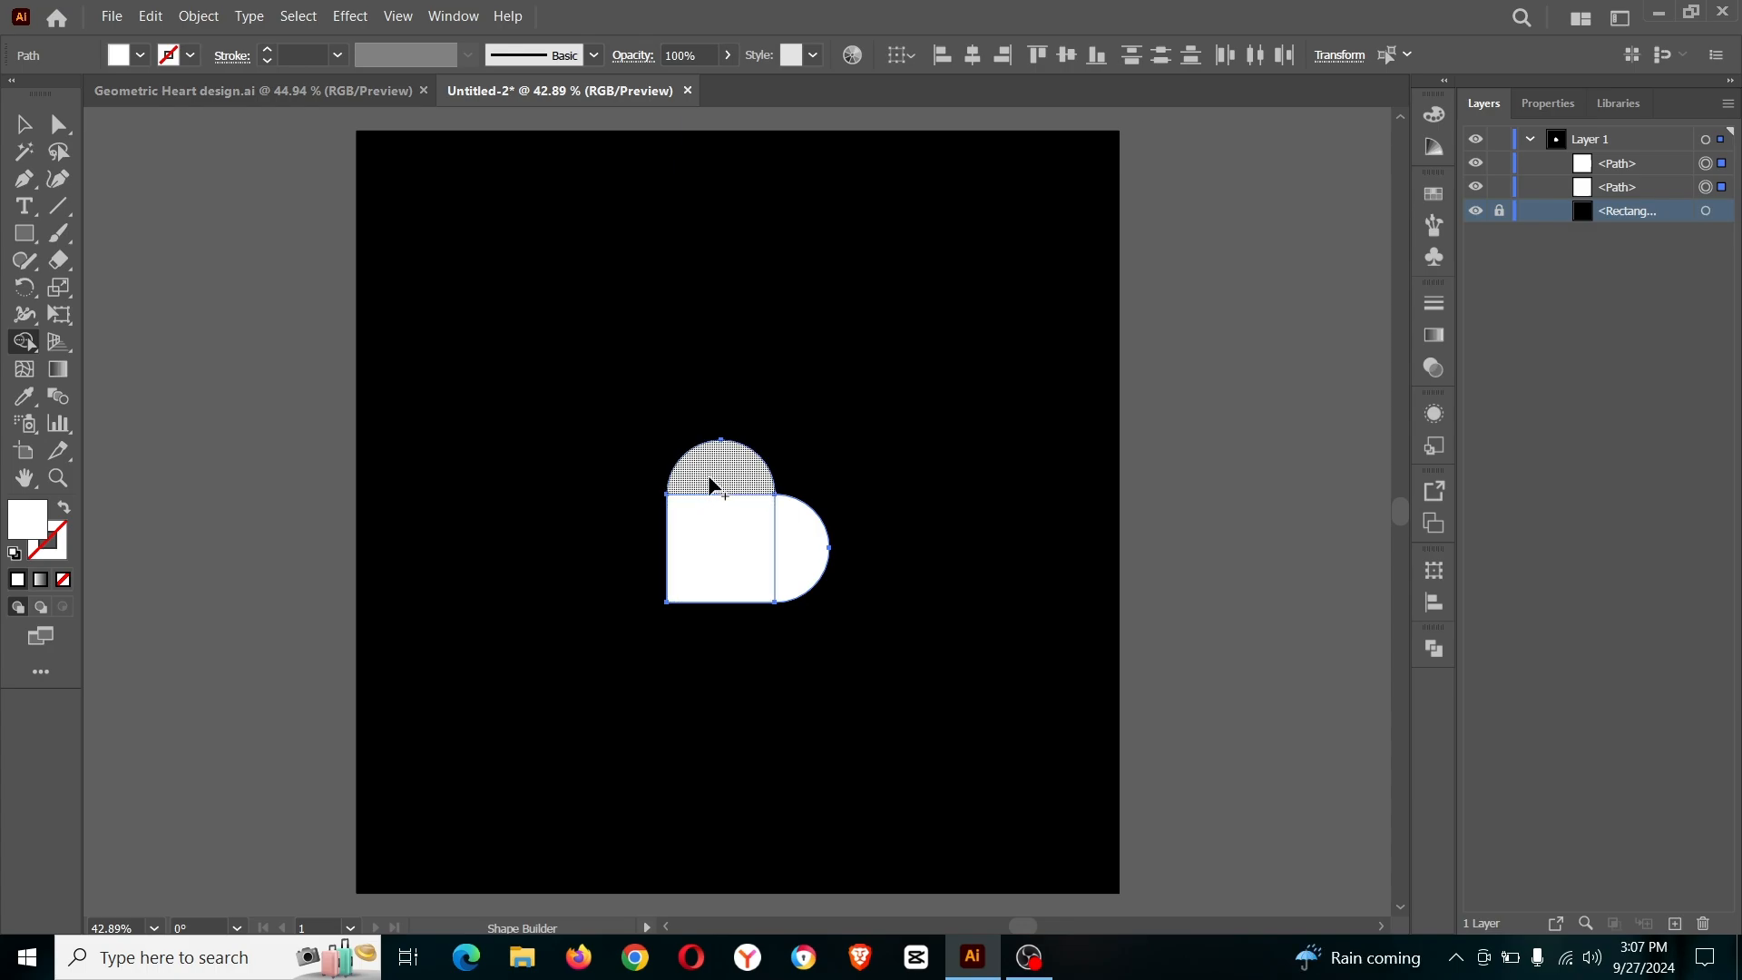
- Merge the remaining square and two lobes into one heart and rotate it 45° counterclockwise so its tip points down
{"action": "mouse_move", "coordinate": [712, 487]}
{"action": "left_mouse_down"}
{"action": "mouse_move", "coordinate": [717, 540]}
{"action": "mouse_move", "coordinate": [778, 560]}
{"action": "left_mouse_up"}
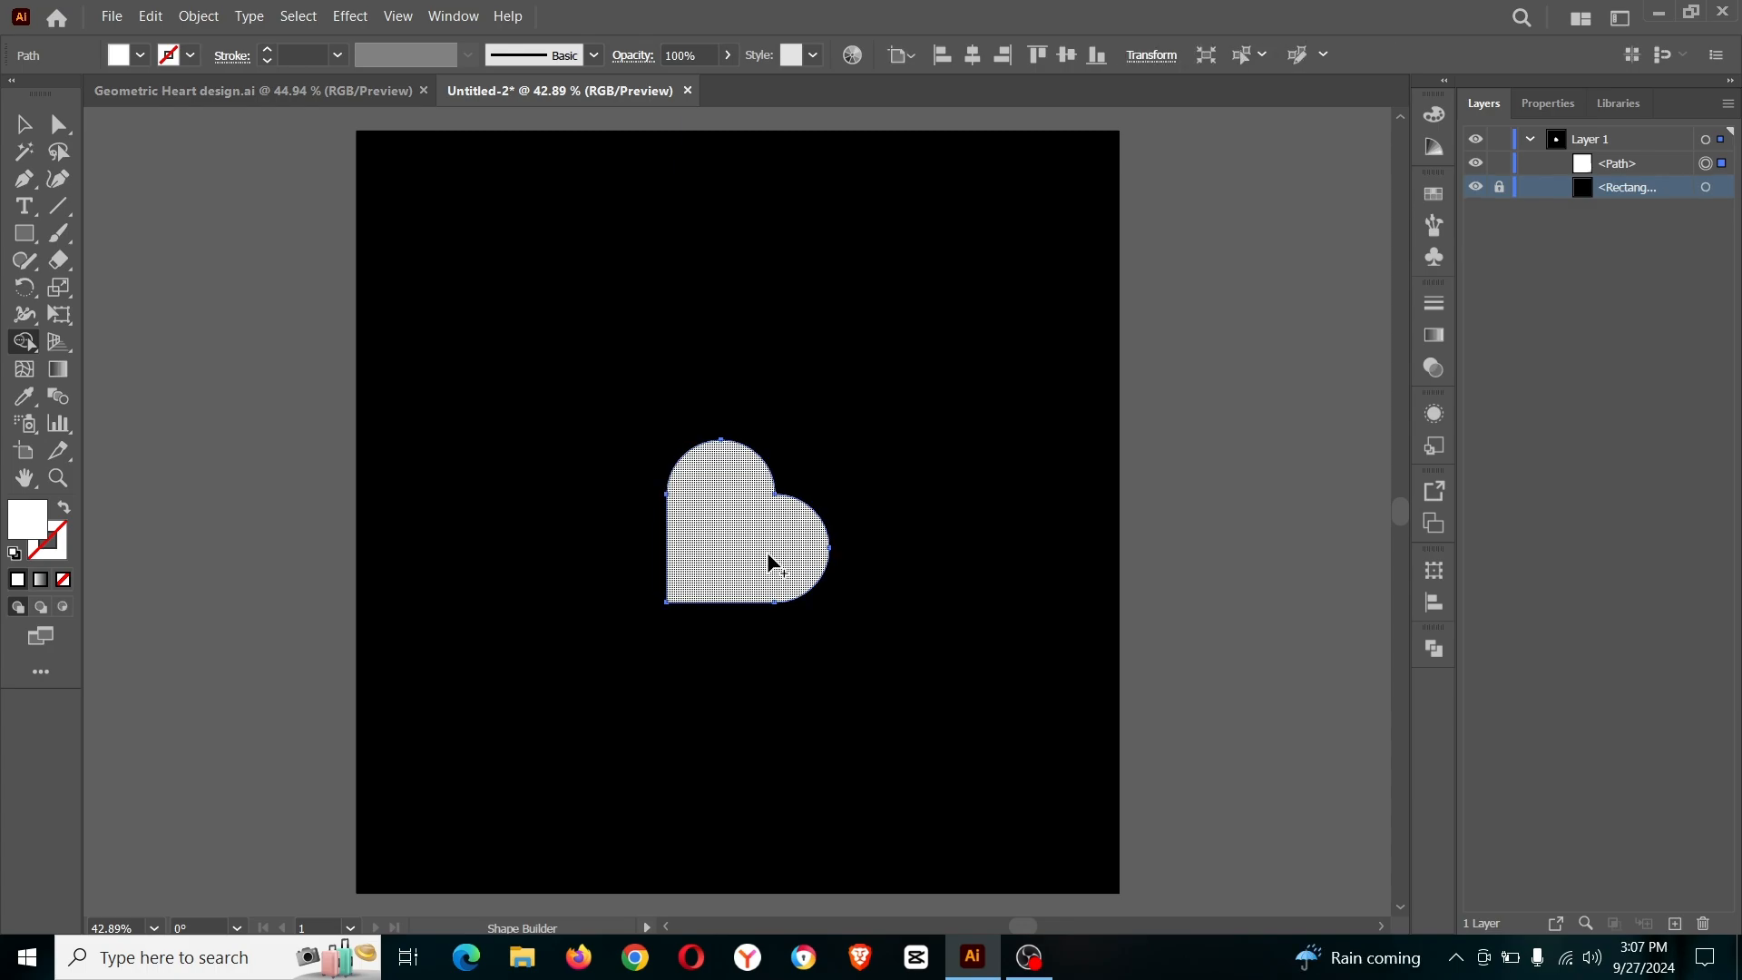
{"action": "left_click", "coordinate": [36, 135]}
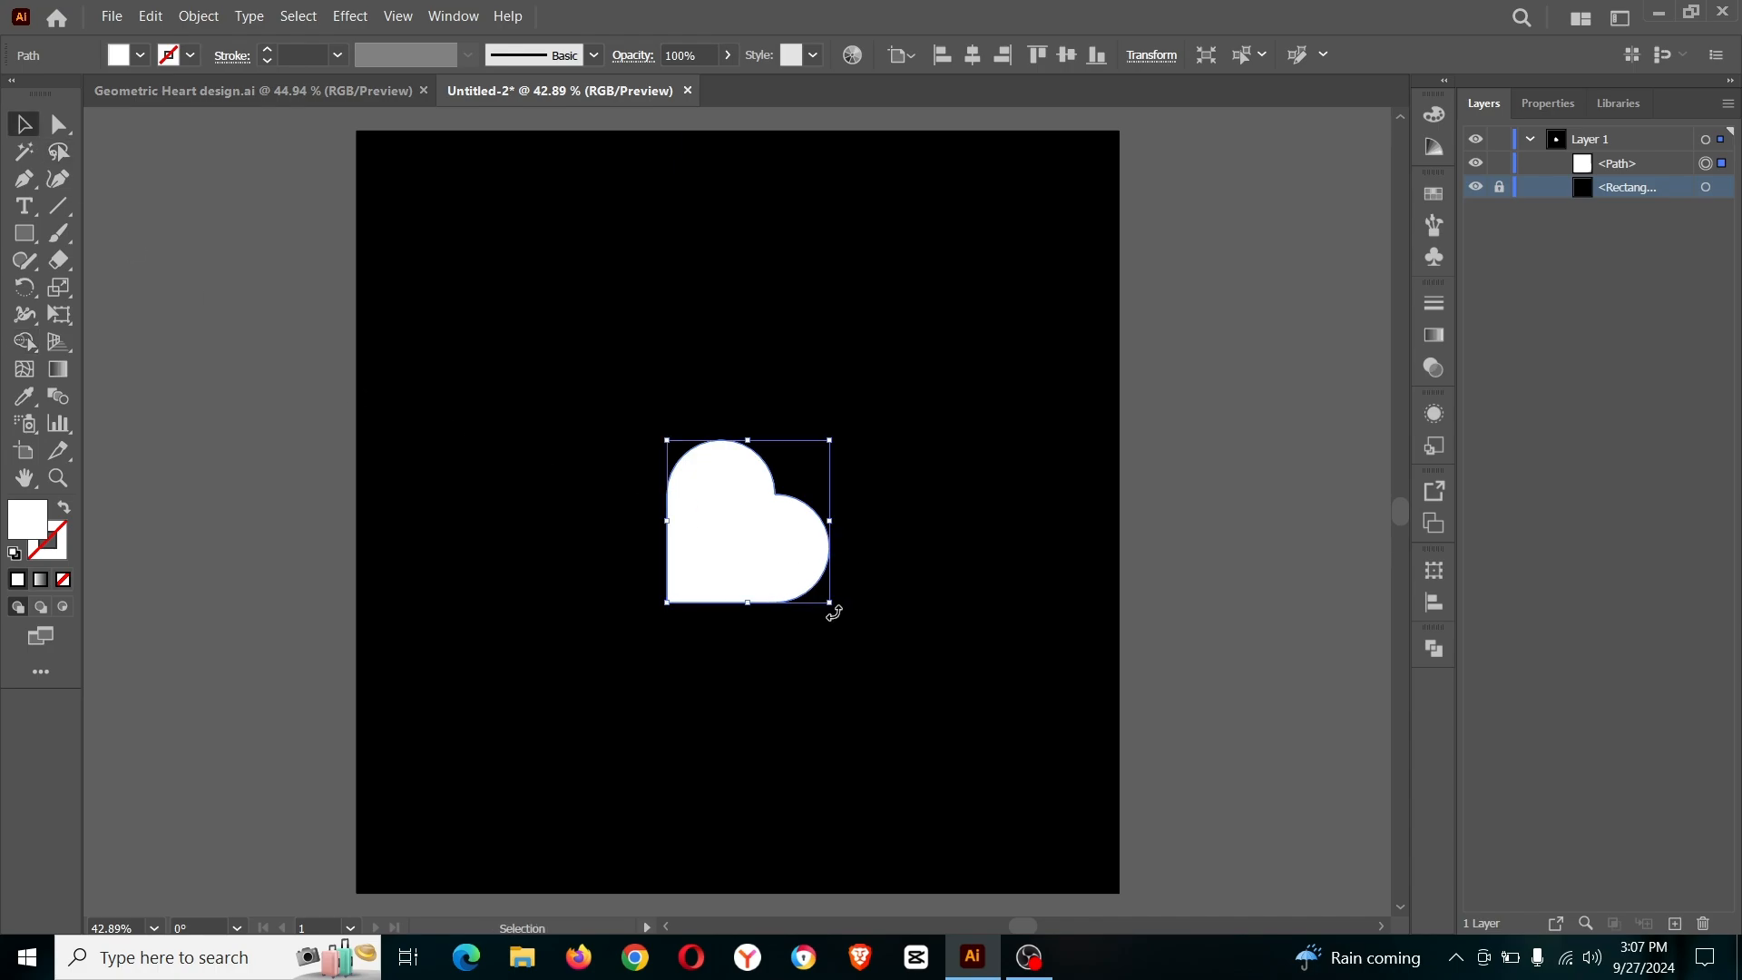
{"action": "left_click_drag", "start_coordinate": [833, 613], "coordinate": [885, 573]}
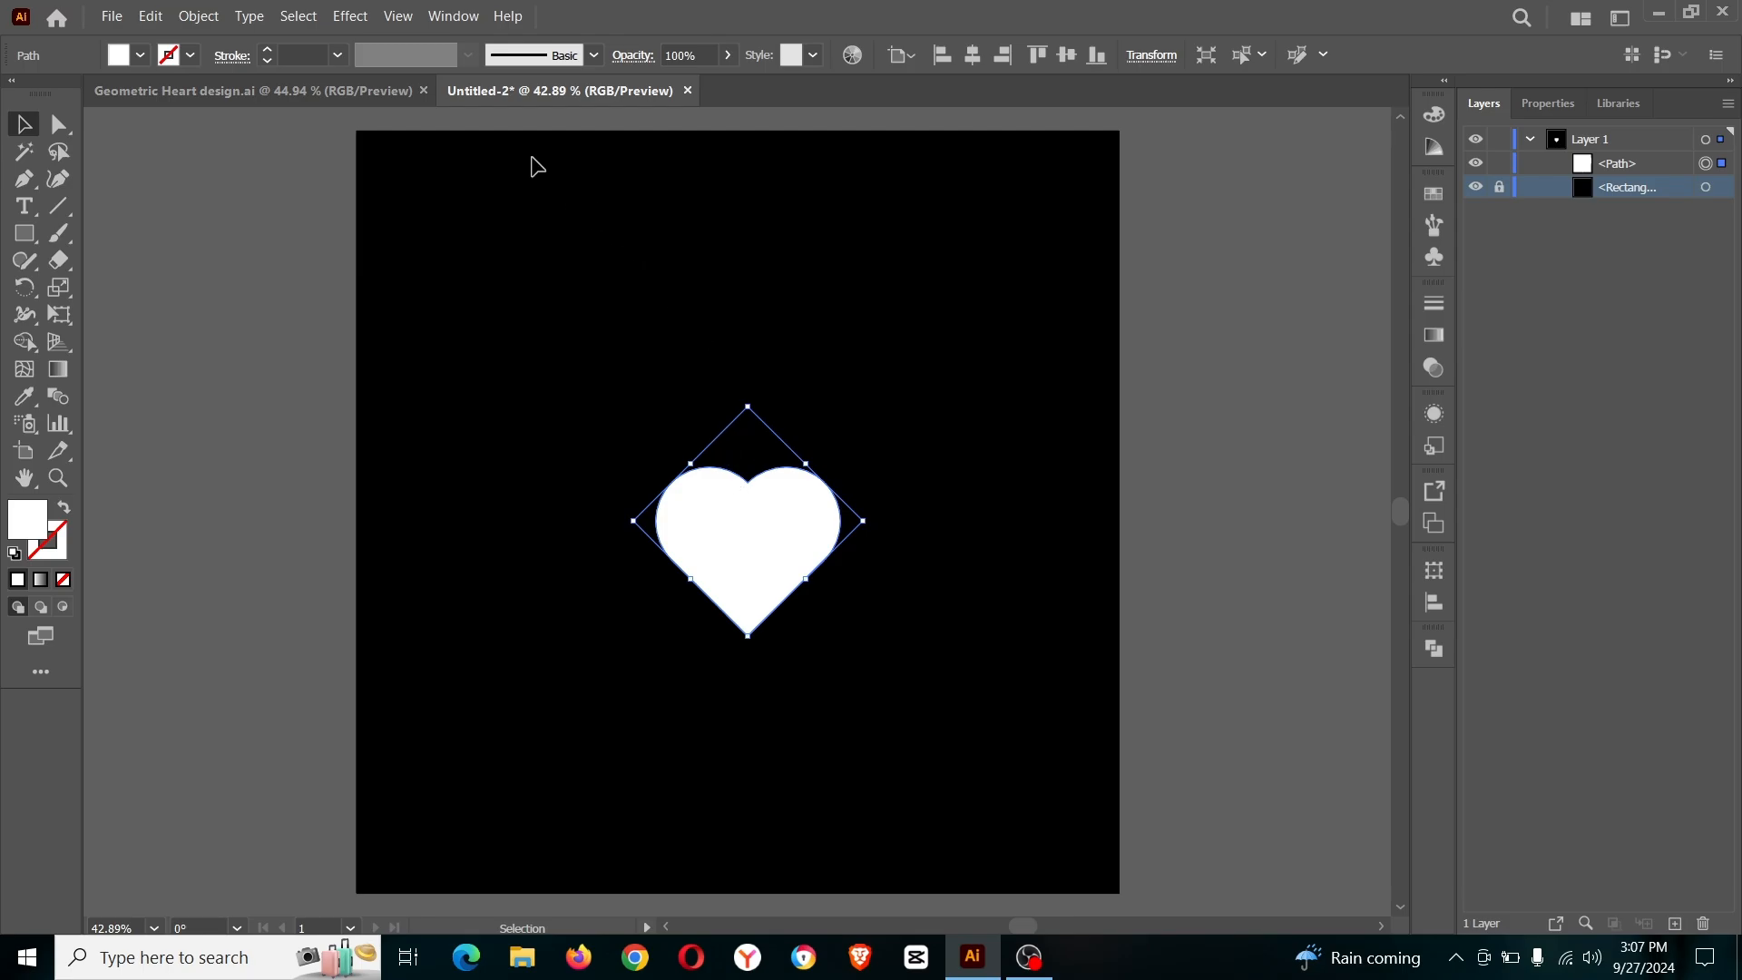
- Copy the gold gradient image from Geometric Heart design.ai into Untitled-2 and place it in the artboard's upper-left corner
{"action": "left_click", "coordinate": [337, 94]}
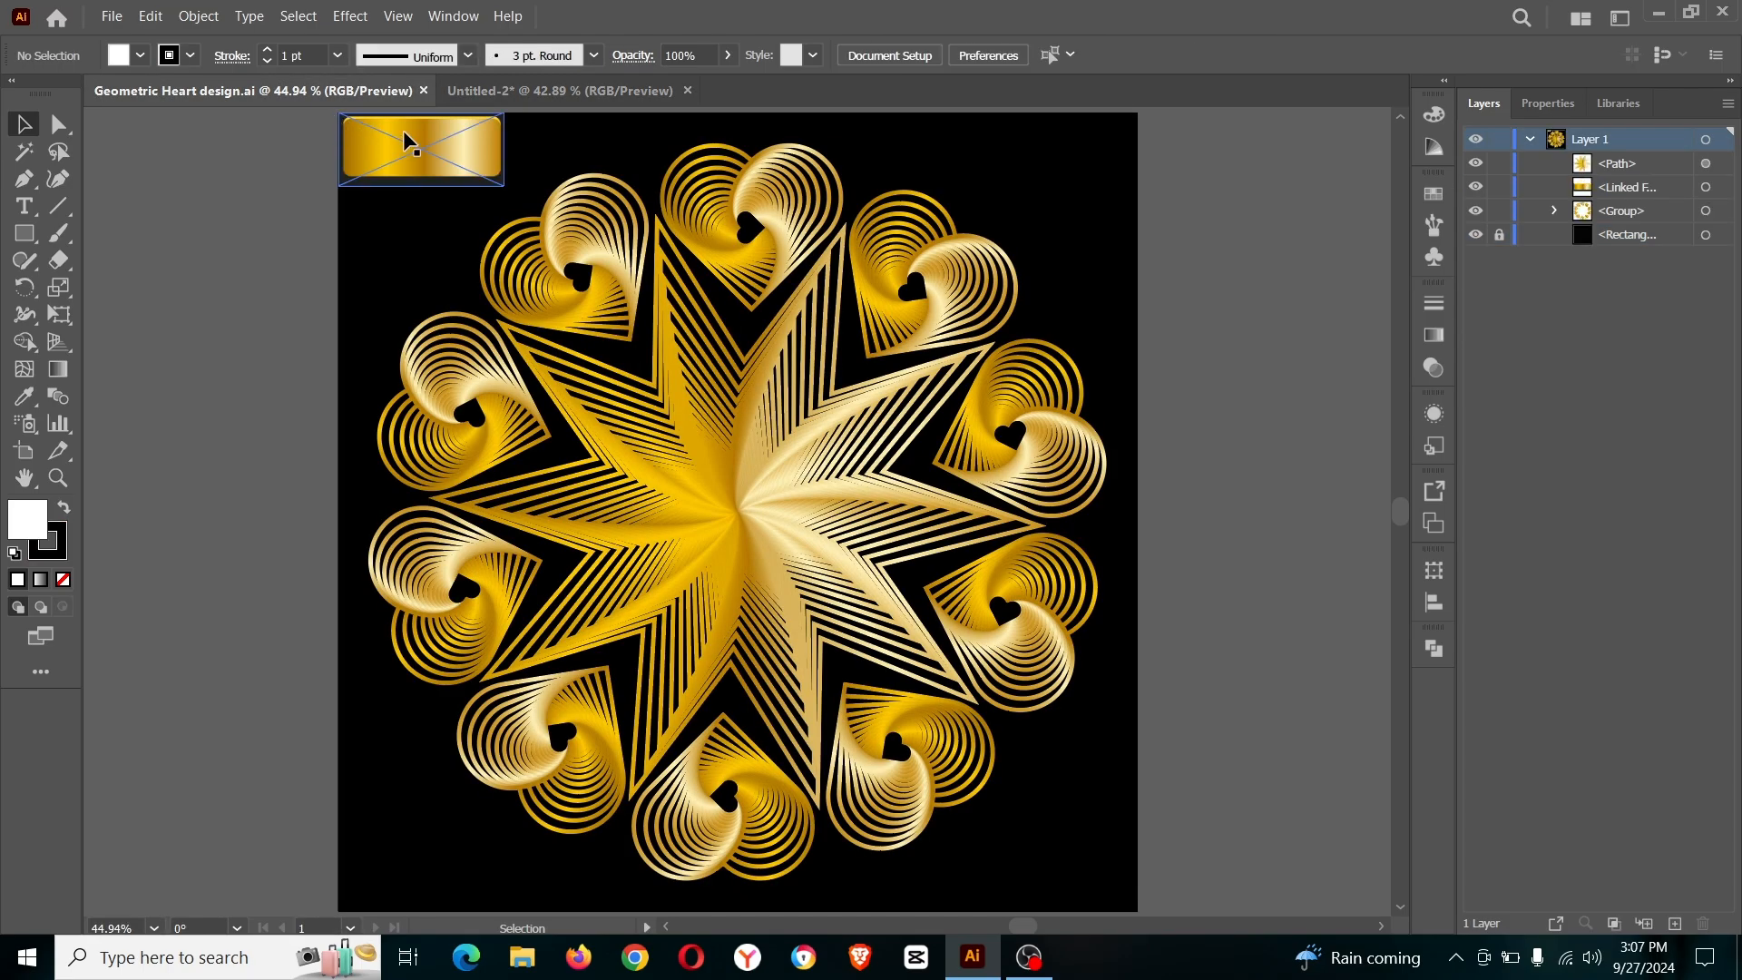
{"action": "left_click_drag", "start_coordinate": [420, 159], "coordinate": [453, 174]}
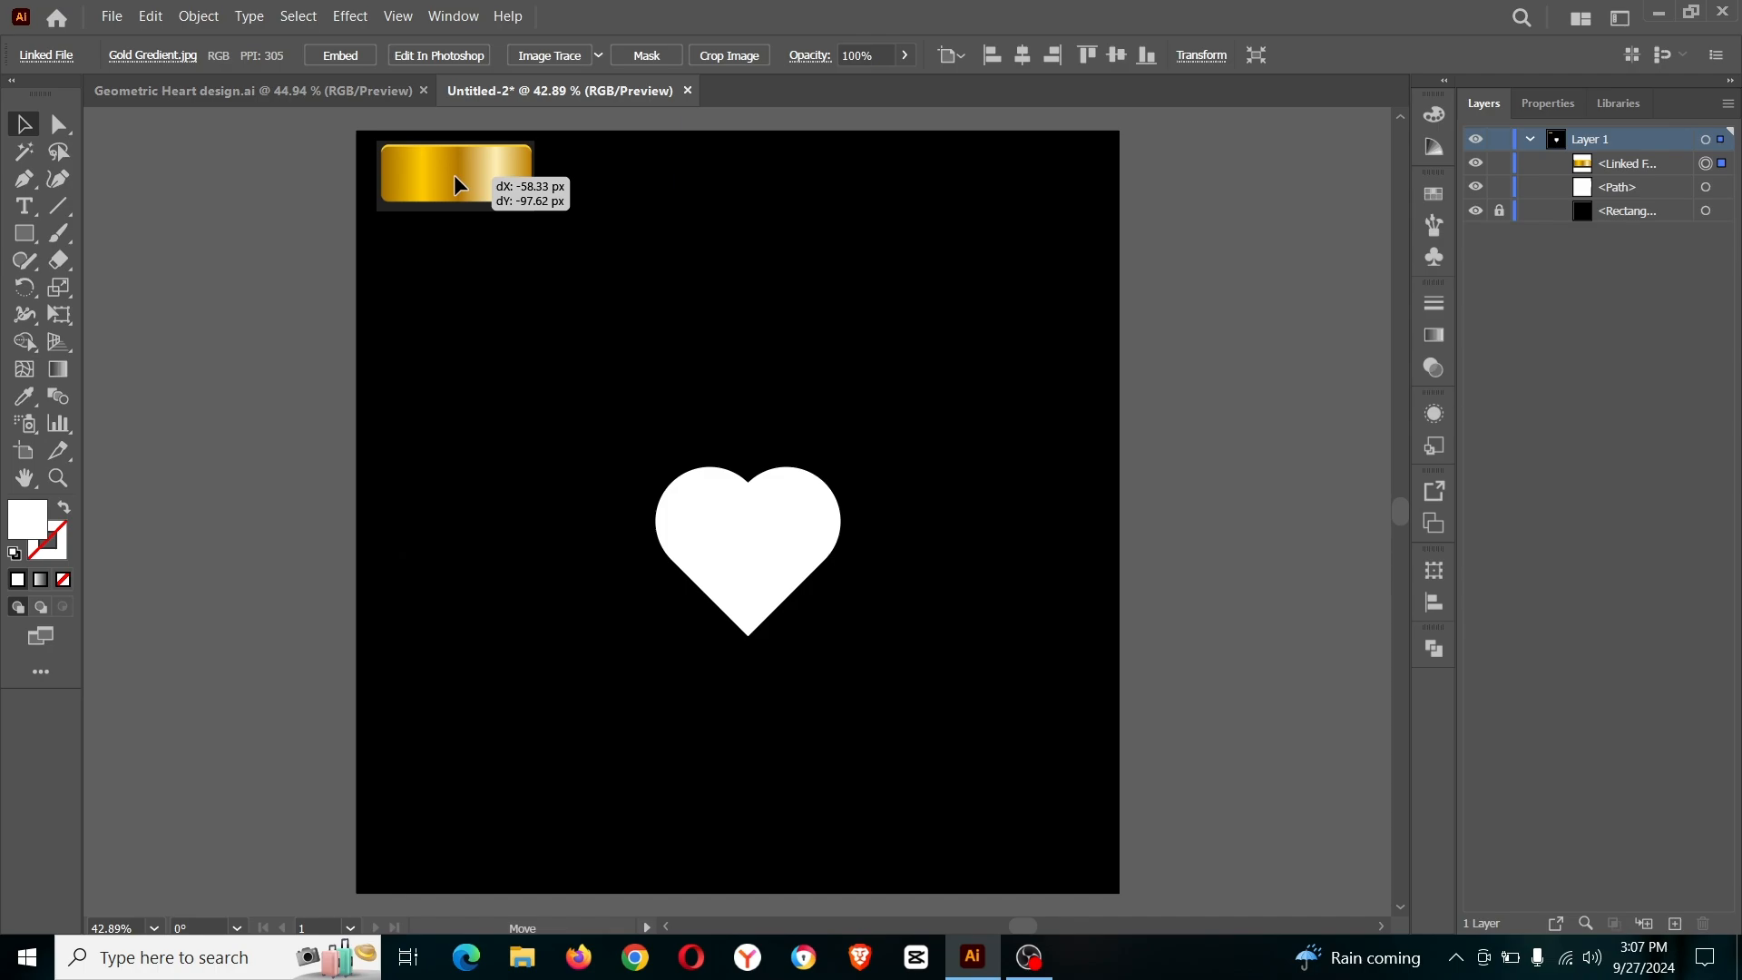
{"action": "left_click_drag", "start_coordinate": [454, 175], "coordinate": [434, 163]}
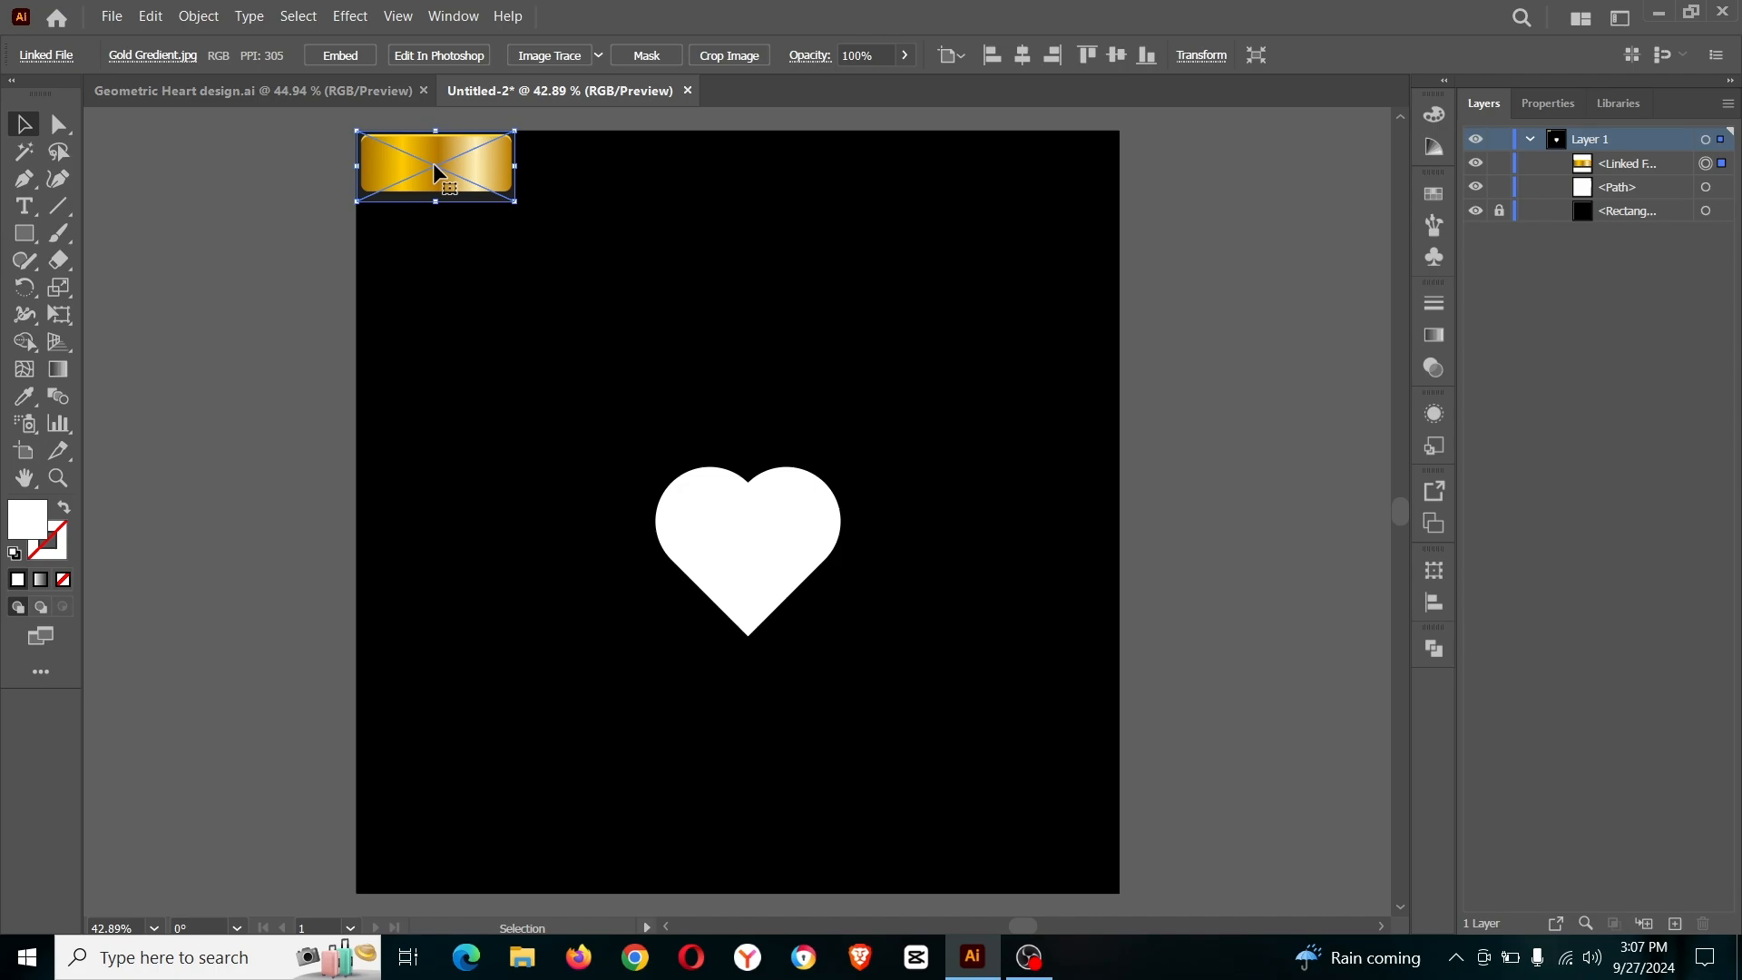
{"action": "left_click", "coordinate": [467, 256]}
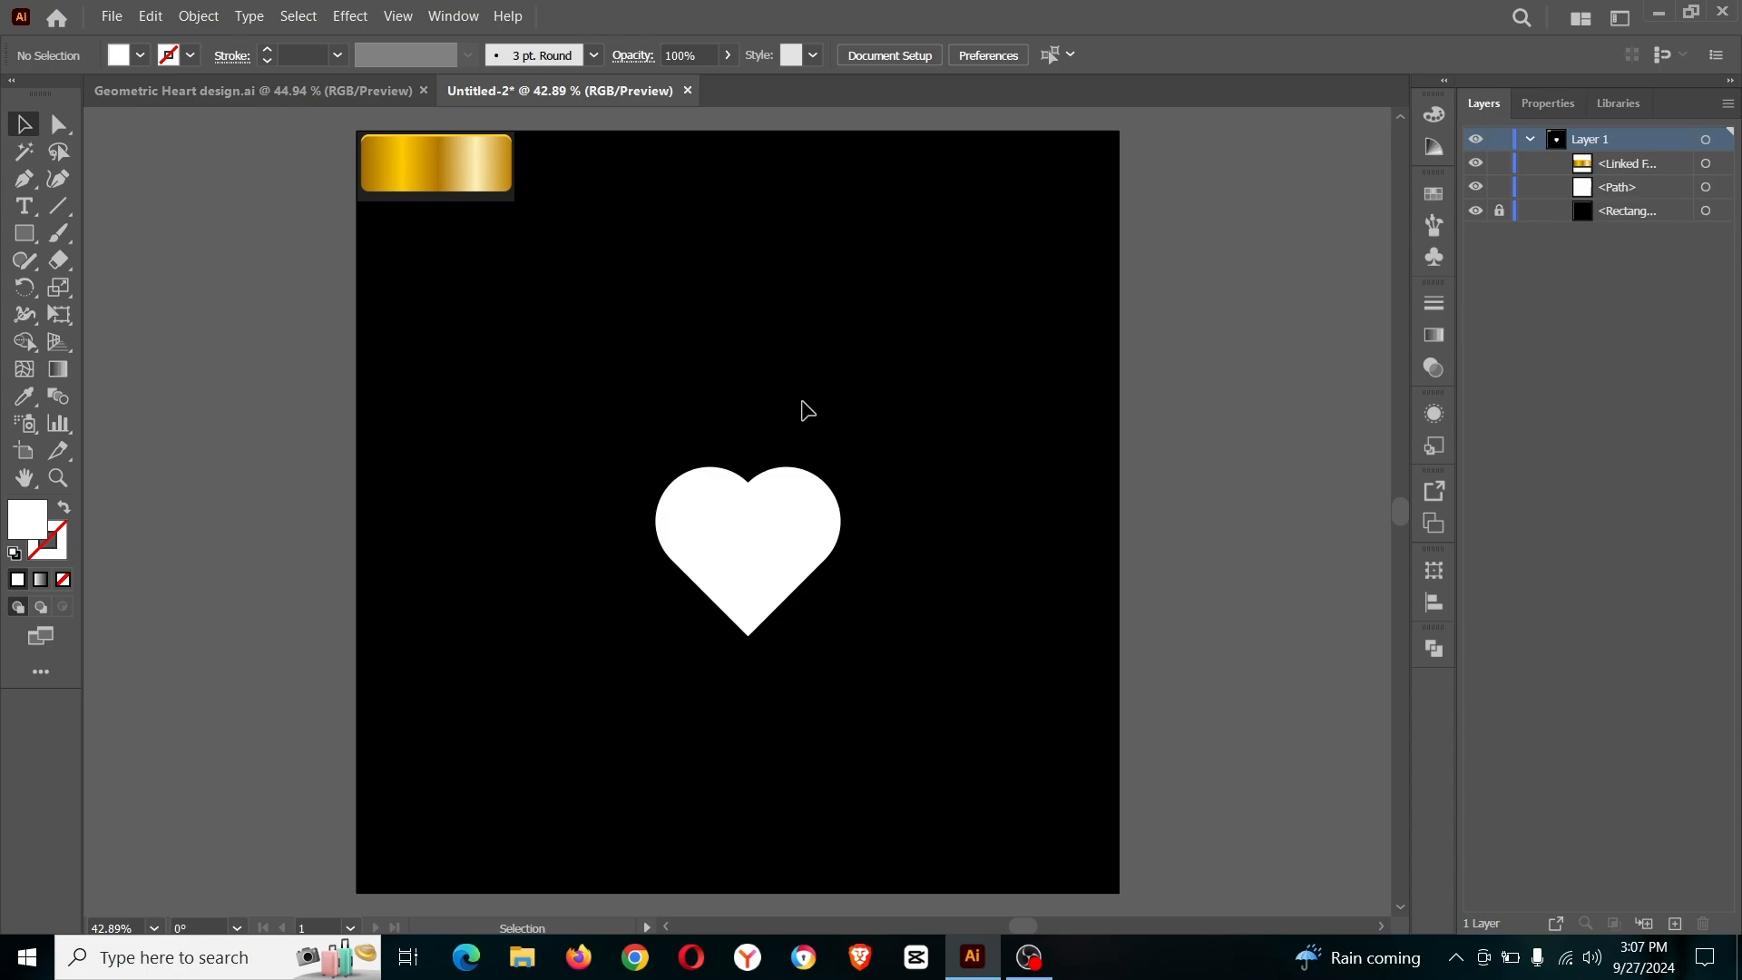
- Fill the white heart with the White, Black linear gradient preset
{"action": "left_click", "coordinate": [757, 514]}
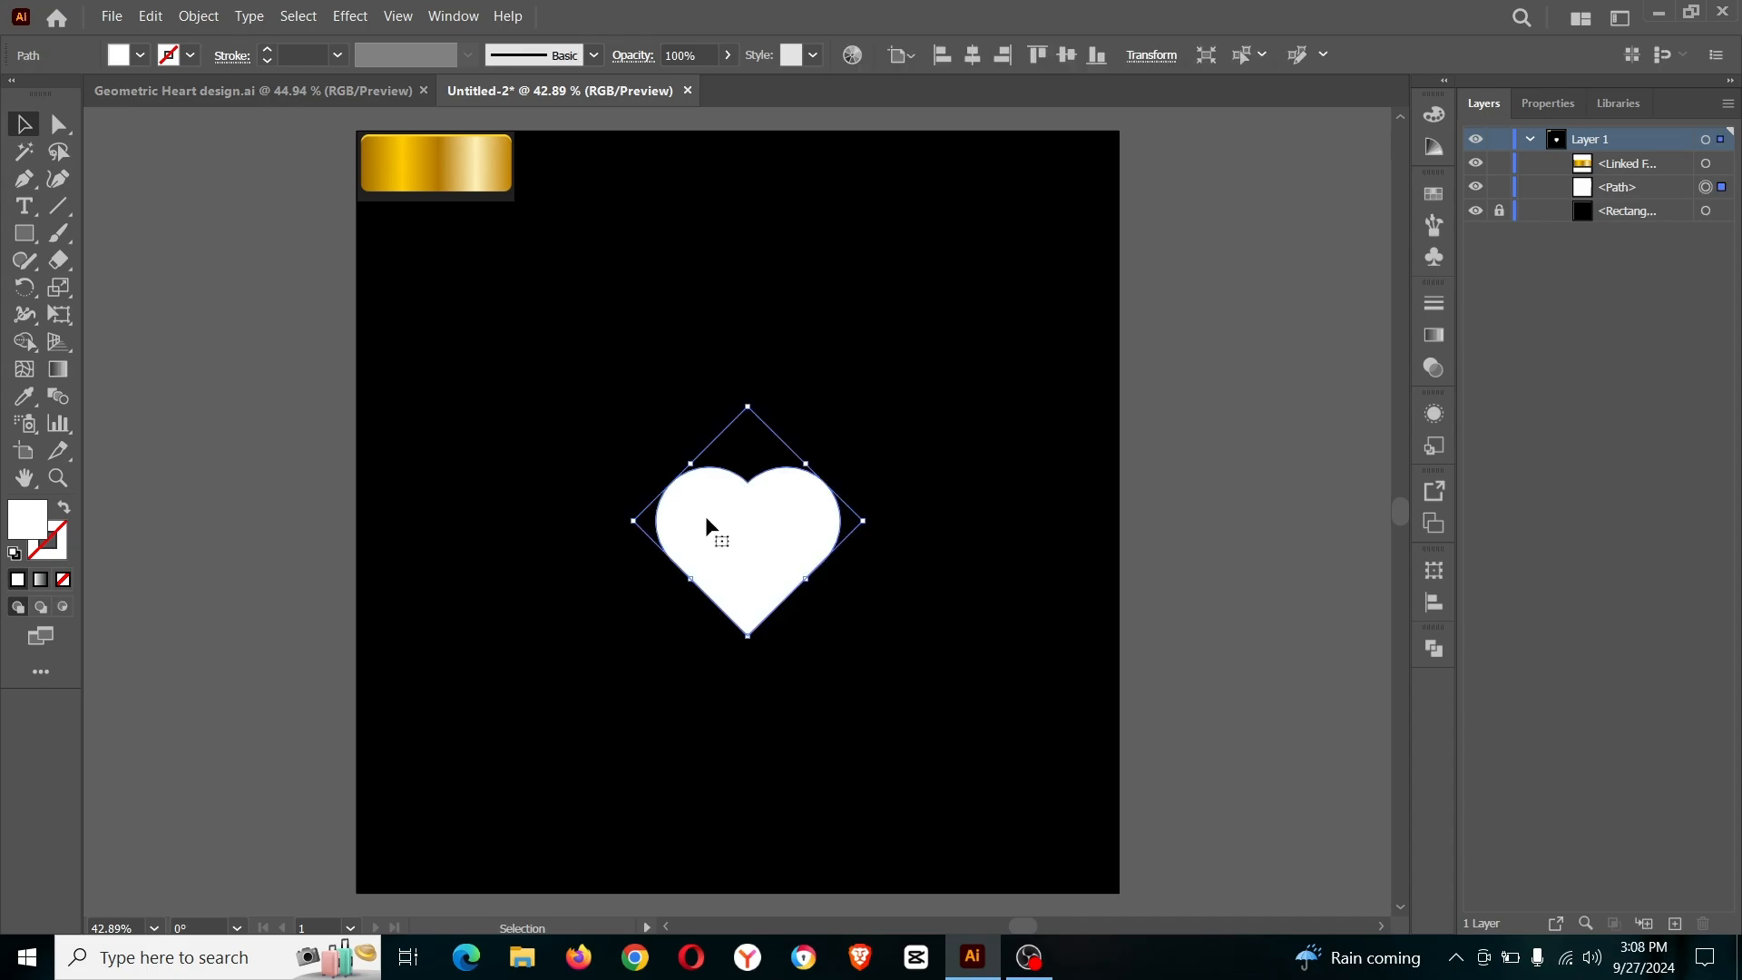
{"action": "double_click", "coordinate": [58, 369]}
{"action": "left_click", "coordinate": [1197, 333]}
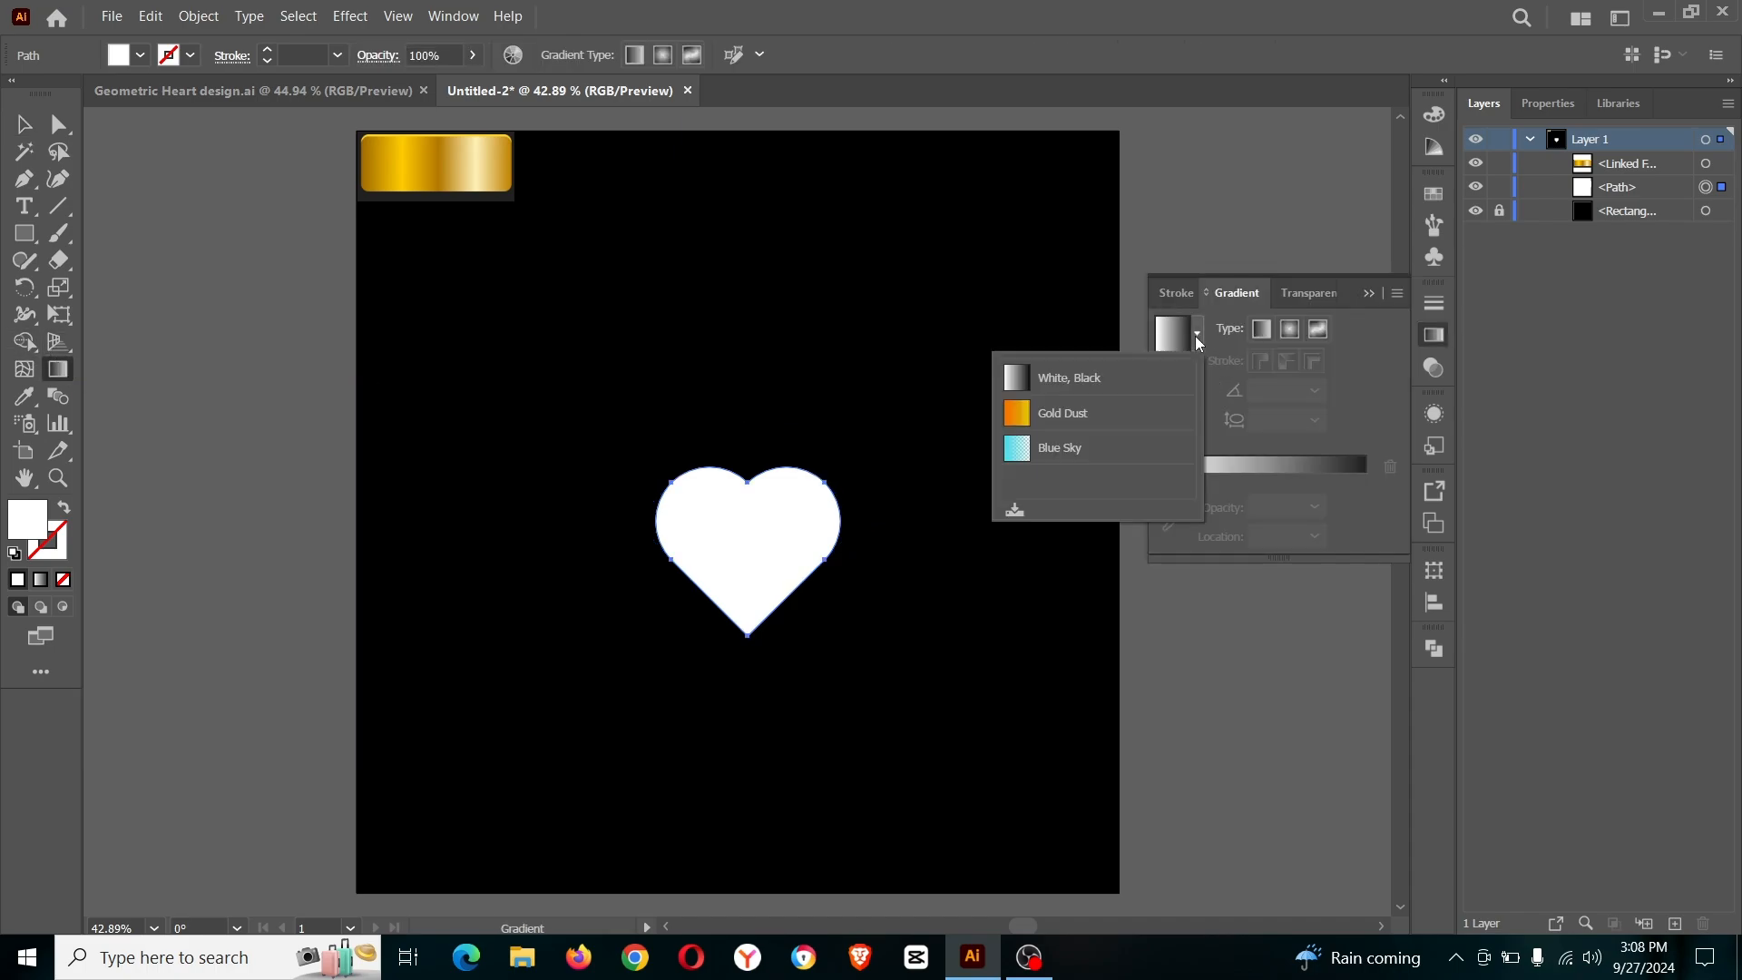
{"action": "left_click", "coordinate": [1071, 381]}
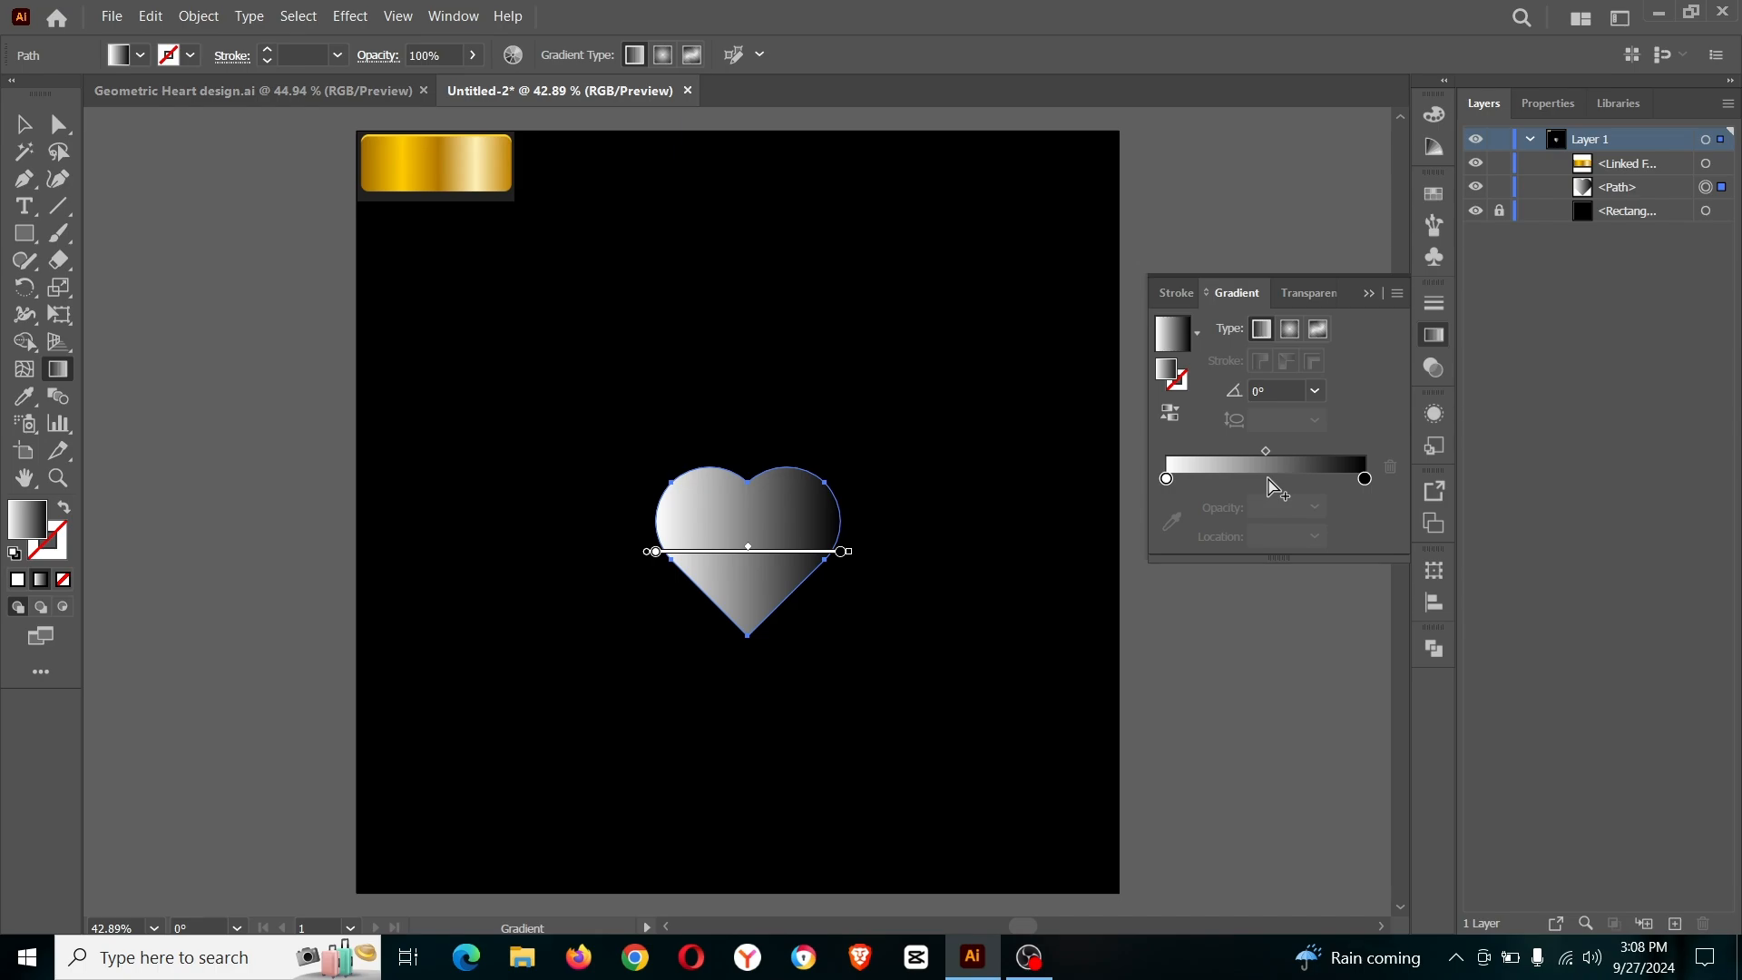
- Add three color stops to the heart's gradient at about 51%, 23% and 78%
{"action": "left_click", "coordinate": [1268, 479]}
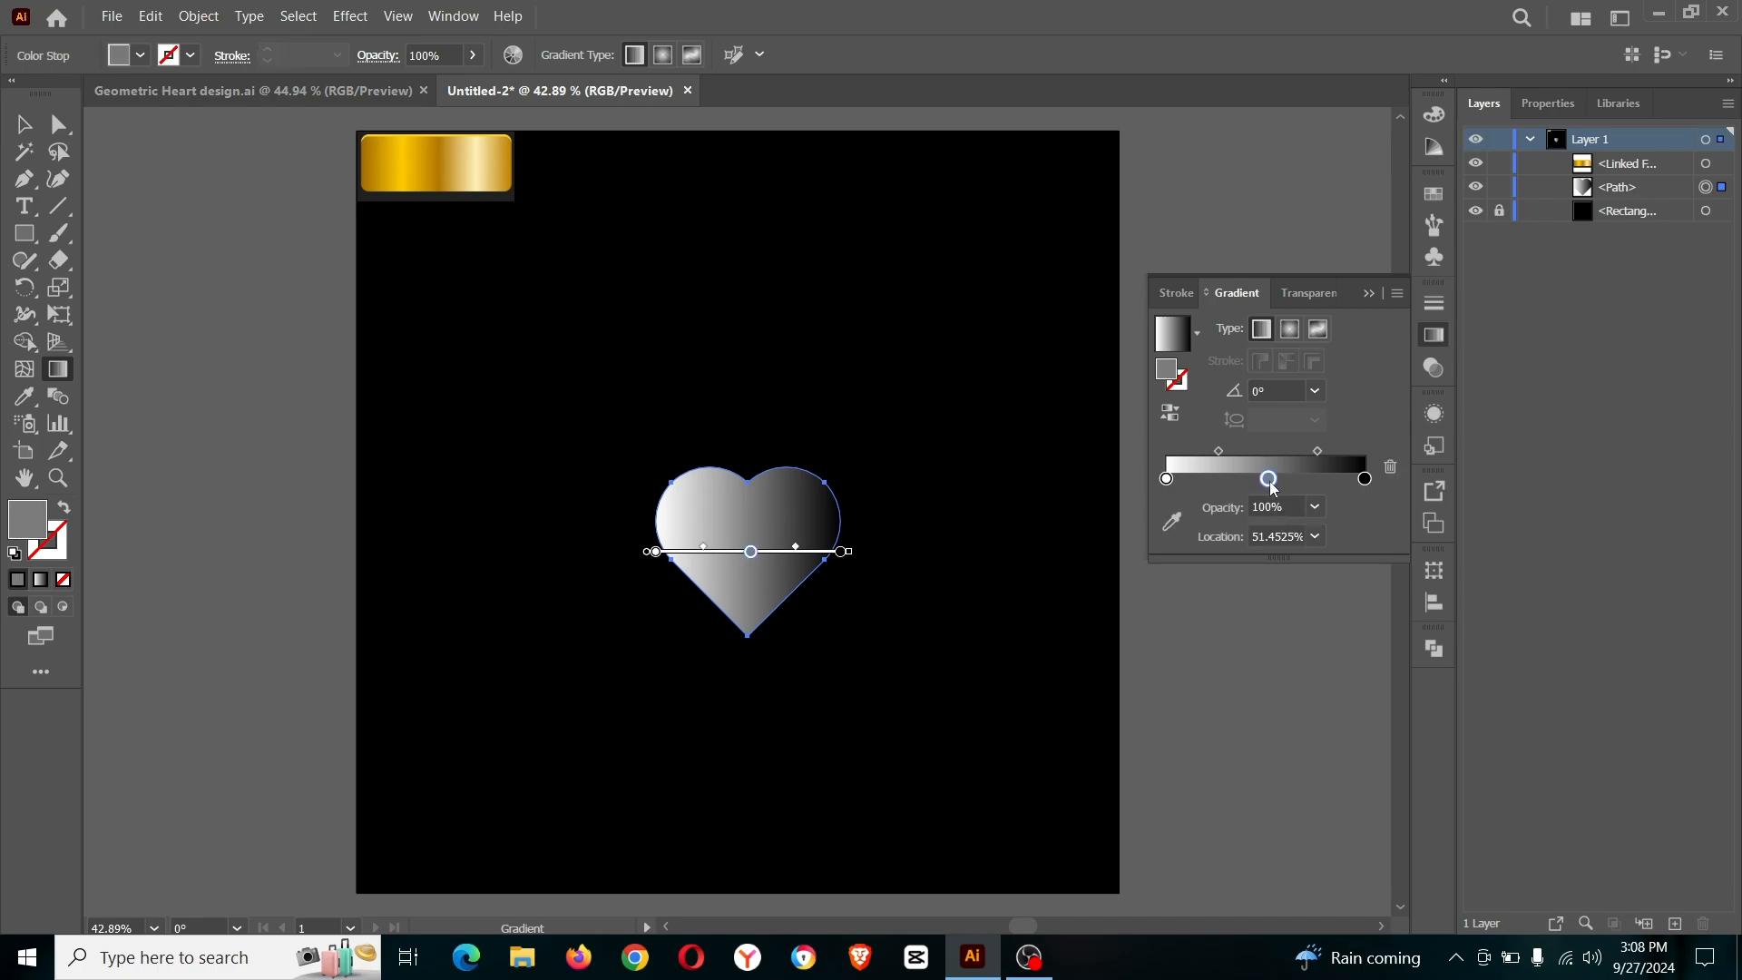
{"action": "left_click", "coordinate": [1212, 479]}
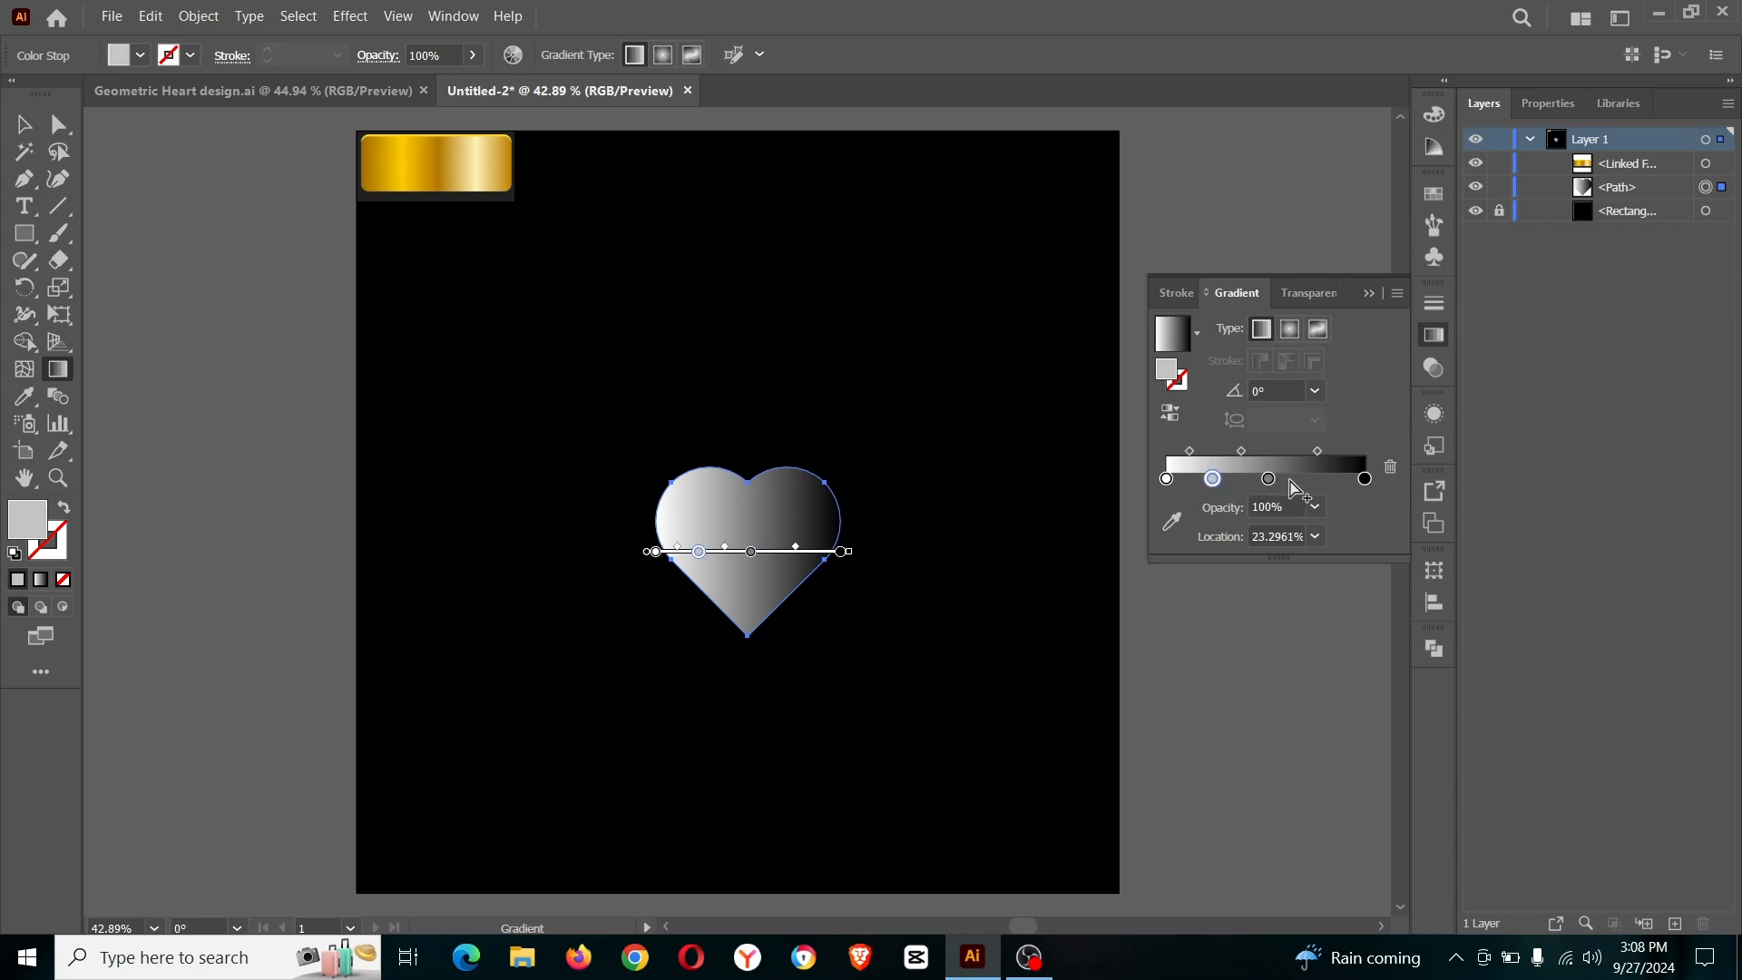
{"action": "left_click", "coordinate": [1321, 479]}
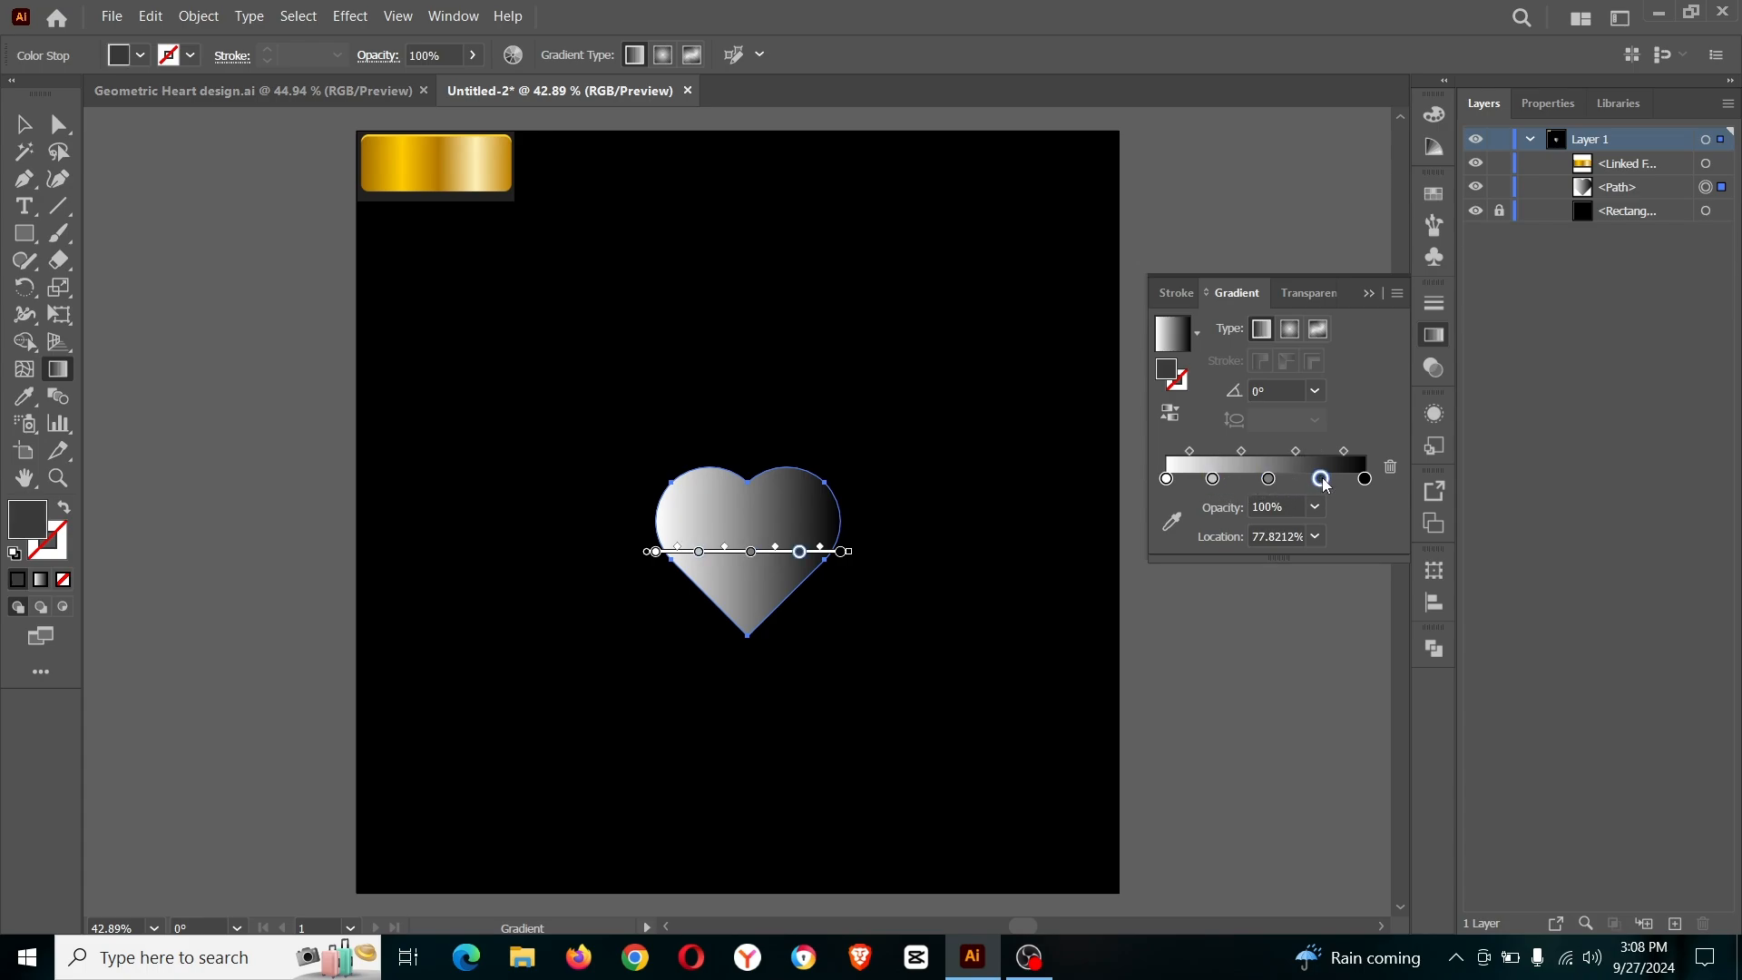
- Recolor the first two gradient stops with dark gold and bright yellow sampled from the gold gradient image
{"action": "double_click", "coordinate": [1167, 480]}
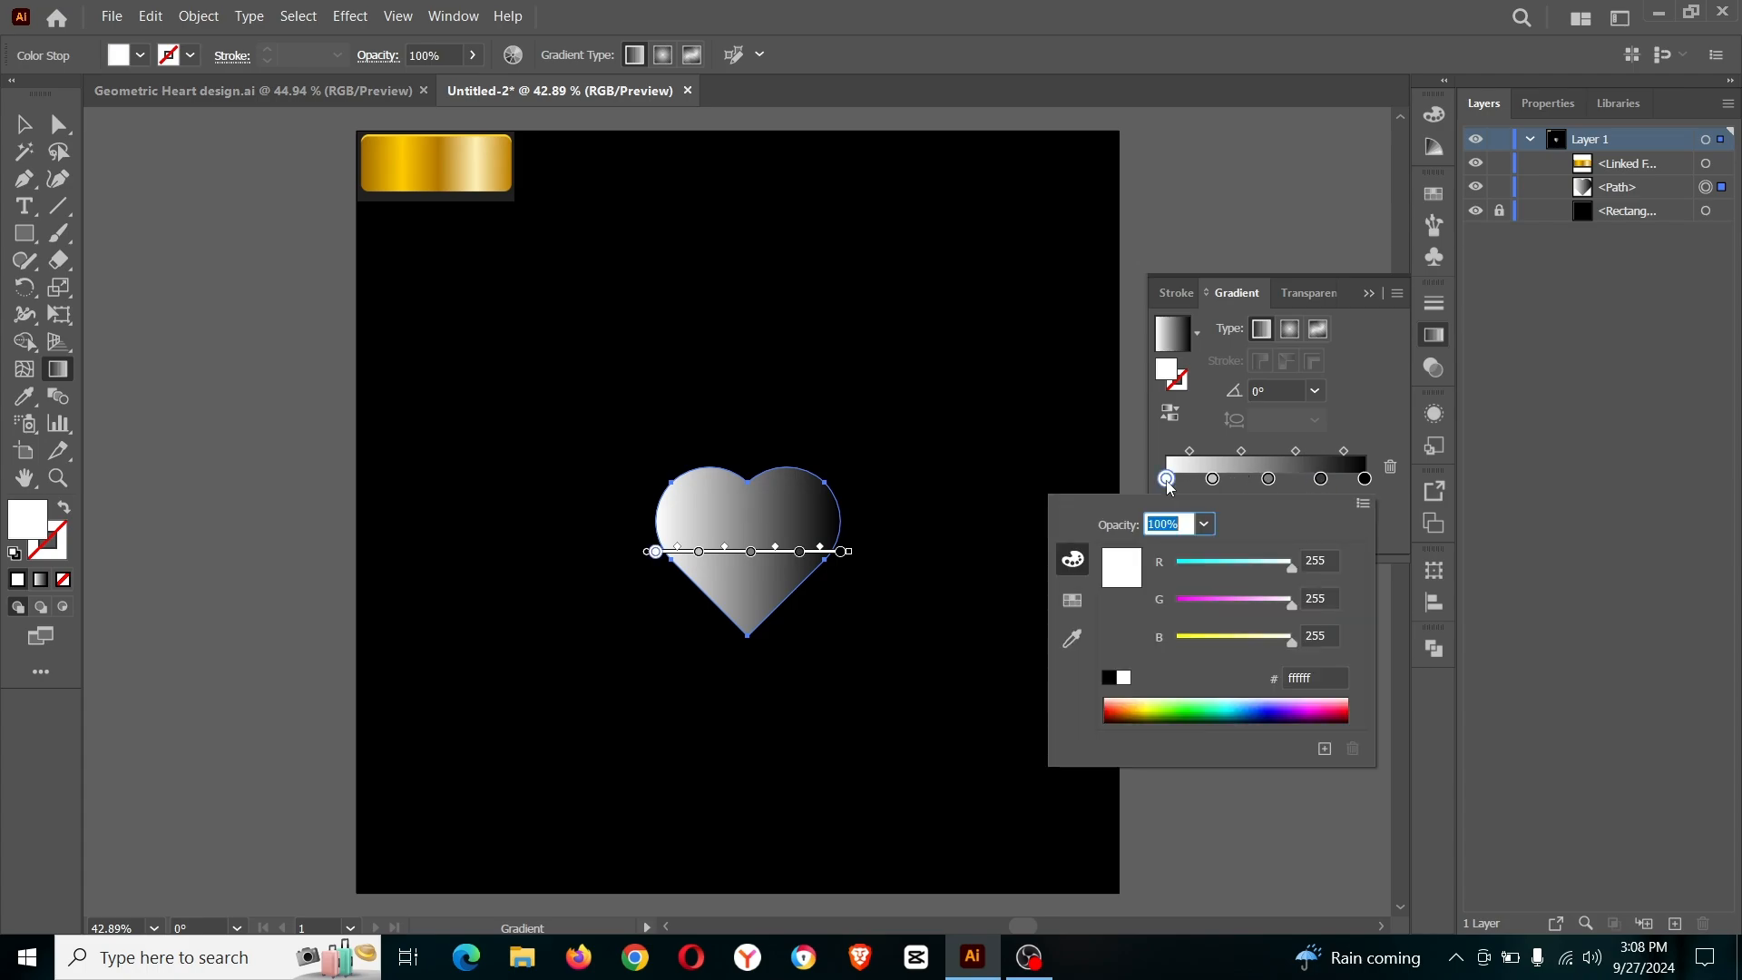
{"action": "left_click", "coordinate": [1072, 640]}
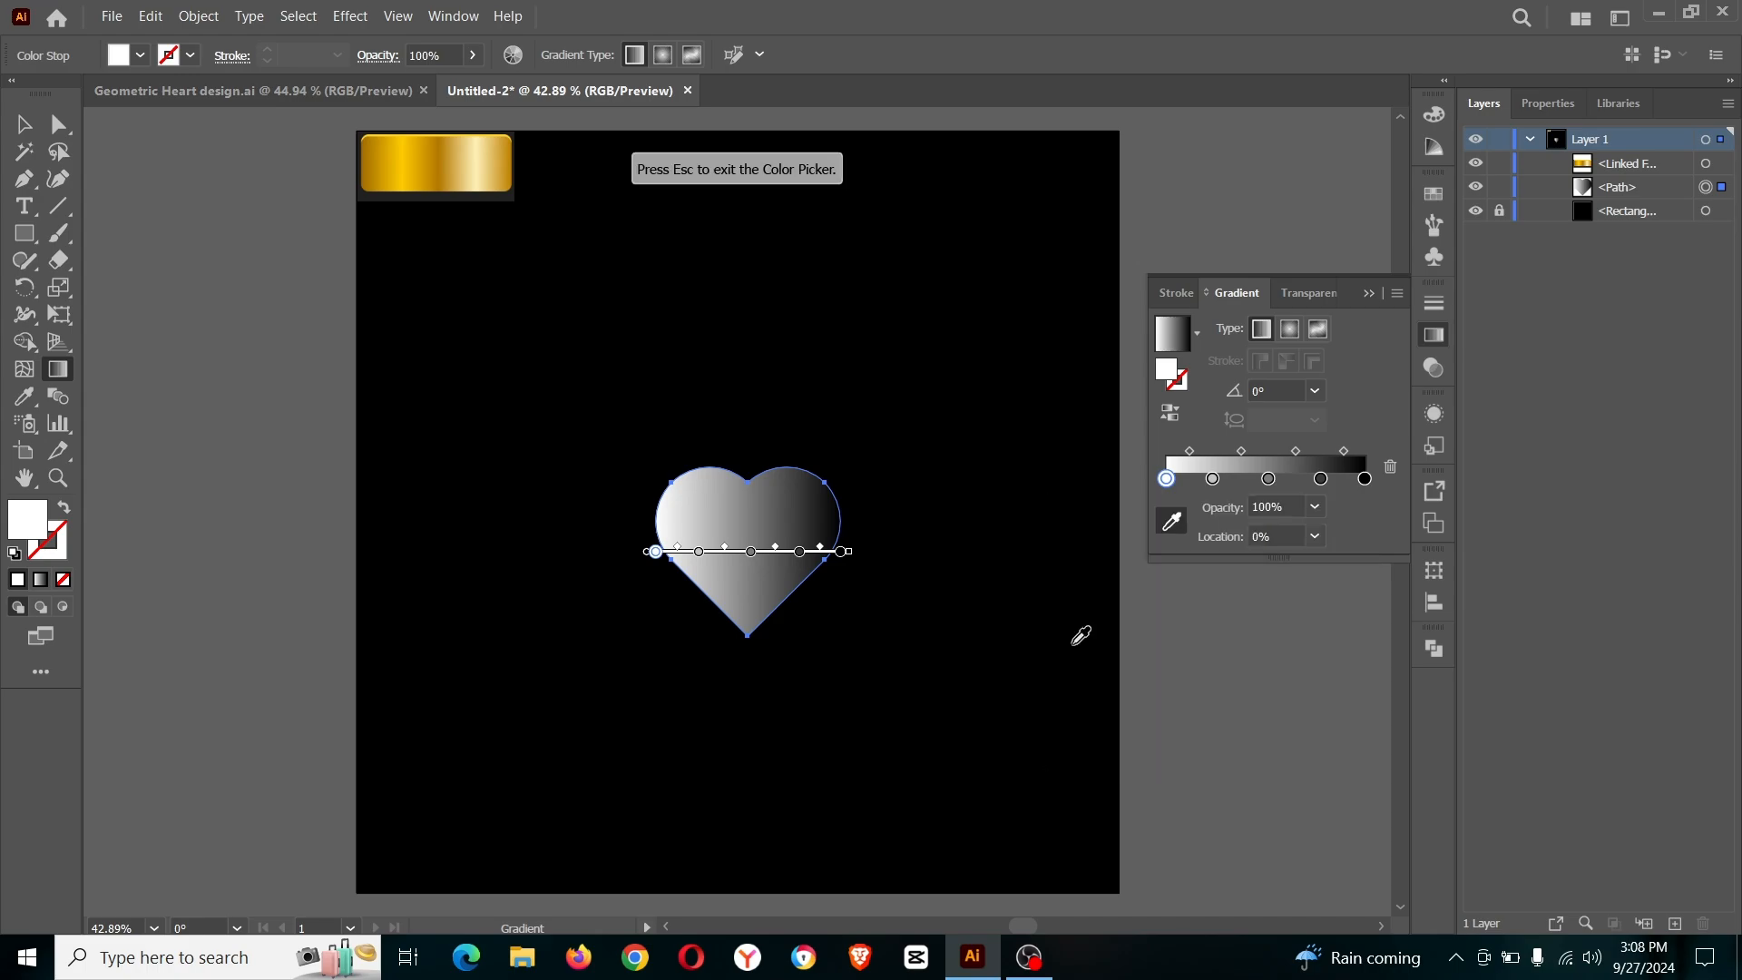
{"action": "left_click", "coordinate": [375, 148]}
{"action": "double_click", "coordinate": [1213, 479]}
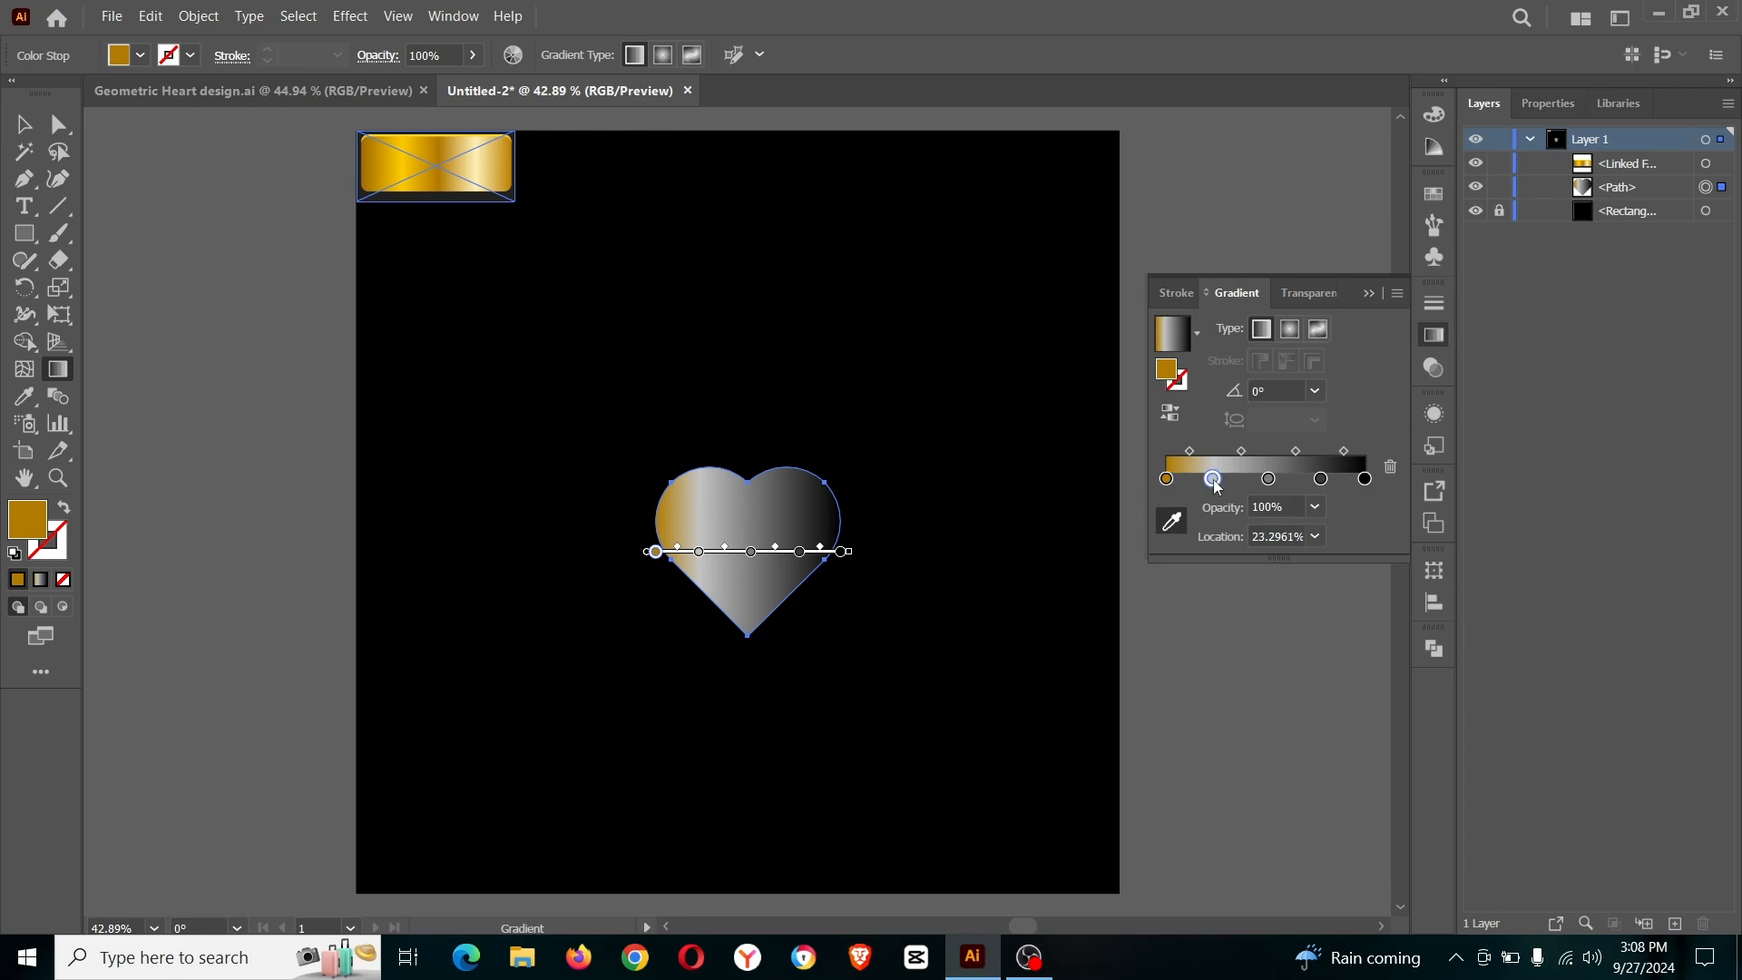
{"action": "left_click", "coordinate": [1073, 639]}
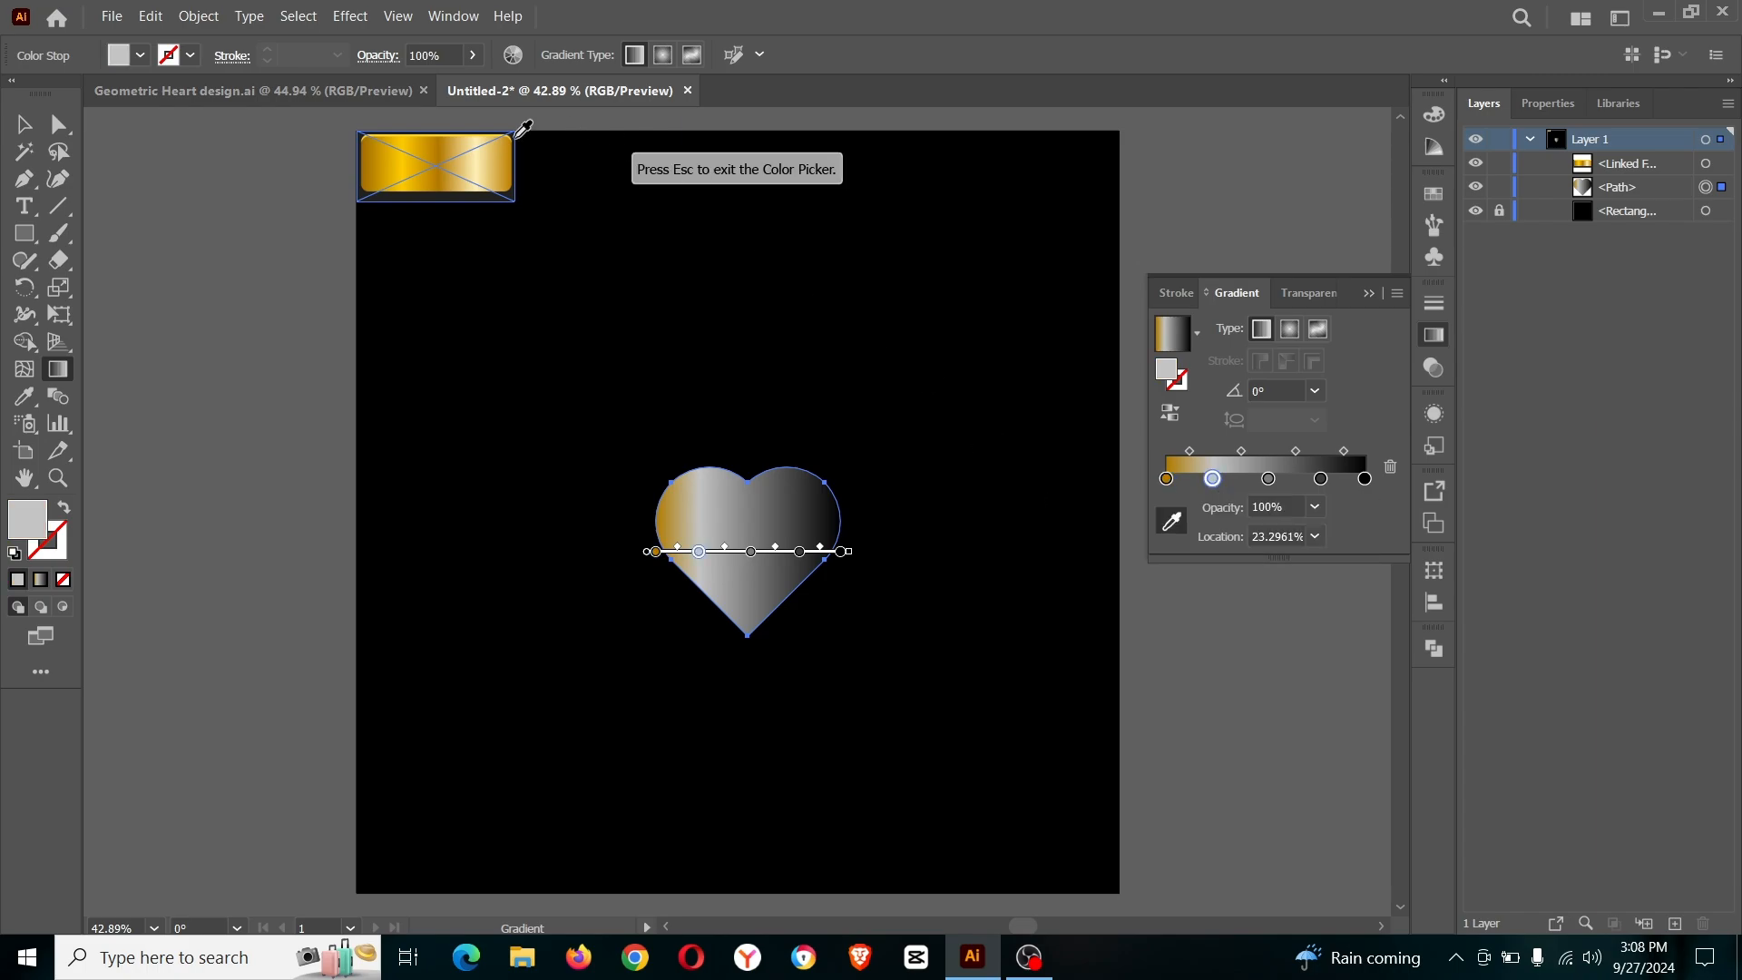
{"action": "left_click", "coordinate": [410, 151]}
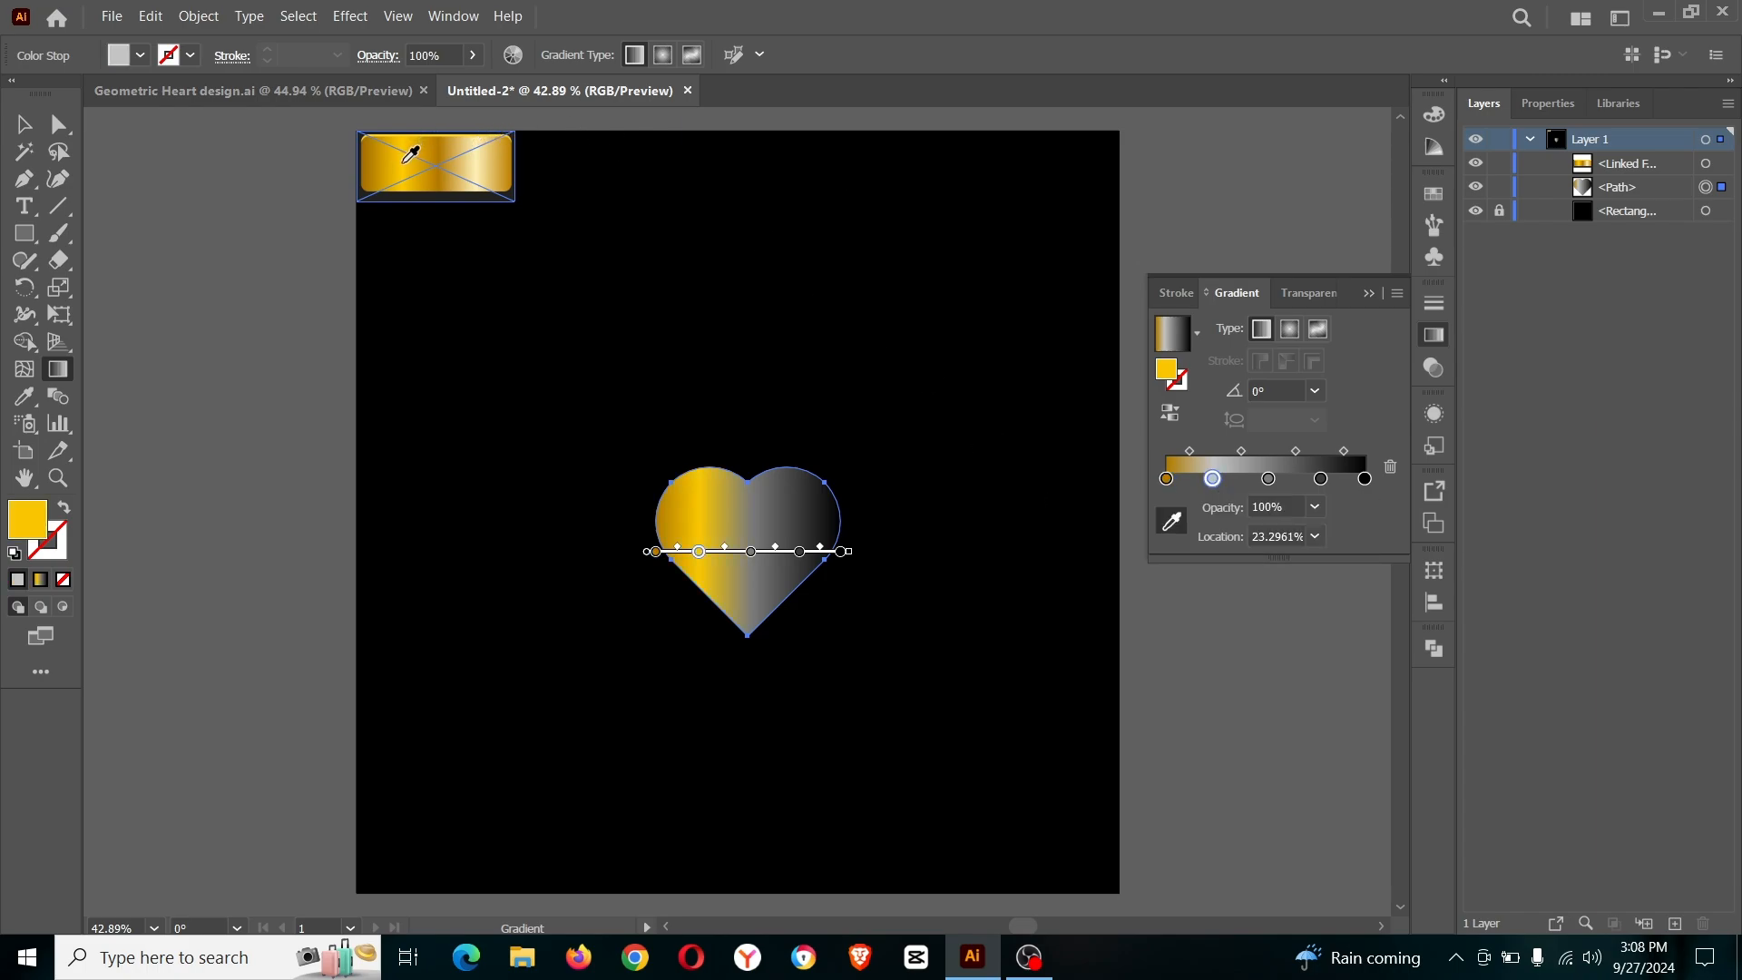
- Recolor the third and fourth gradient stops with dark gold and pale cream sampled from the gold gradient image
{"action": "double_click", "coordinate": [1269, 479]}
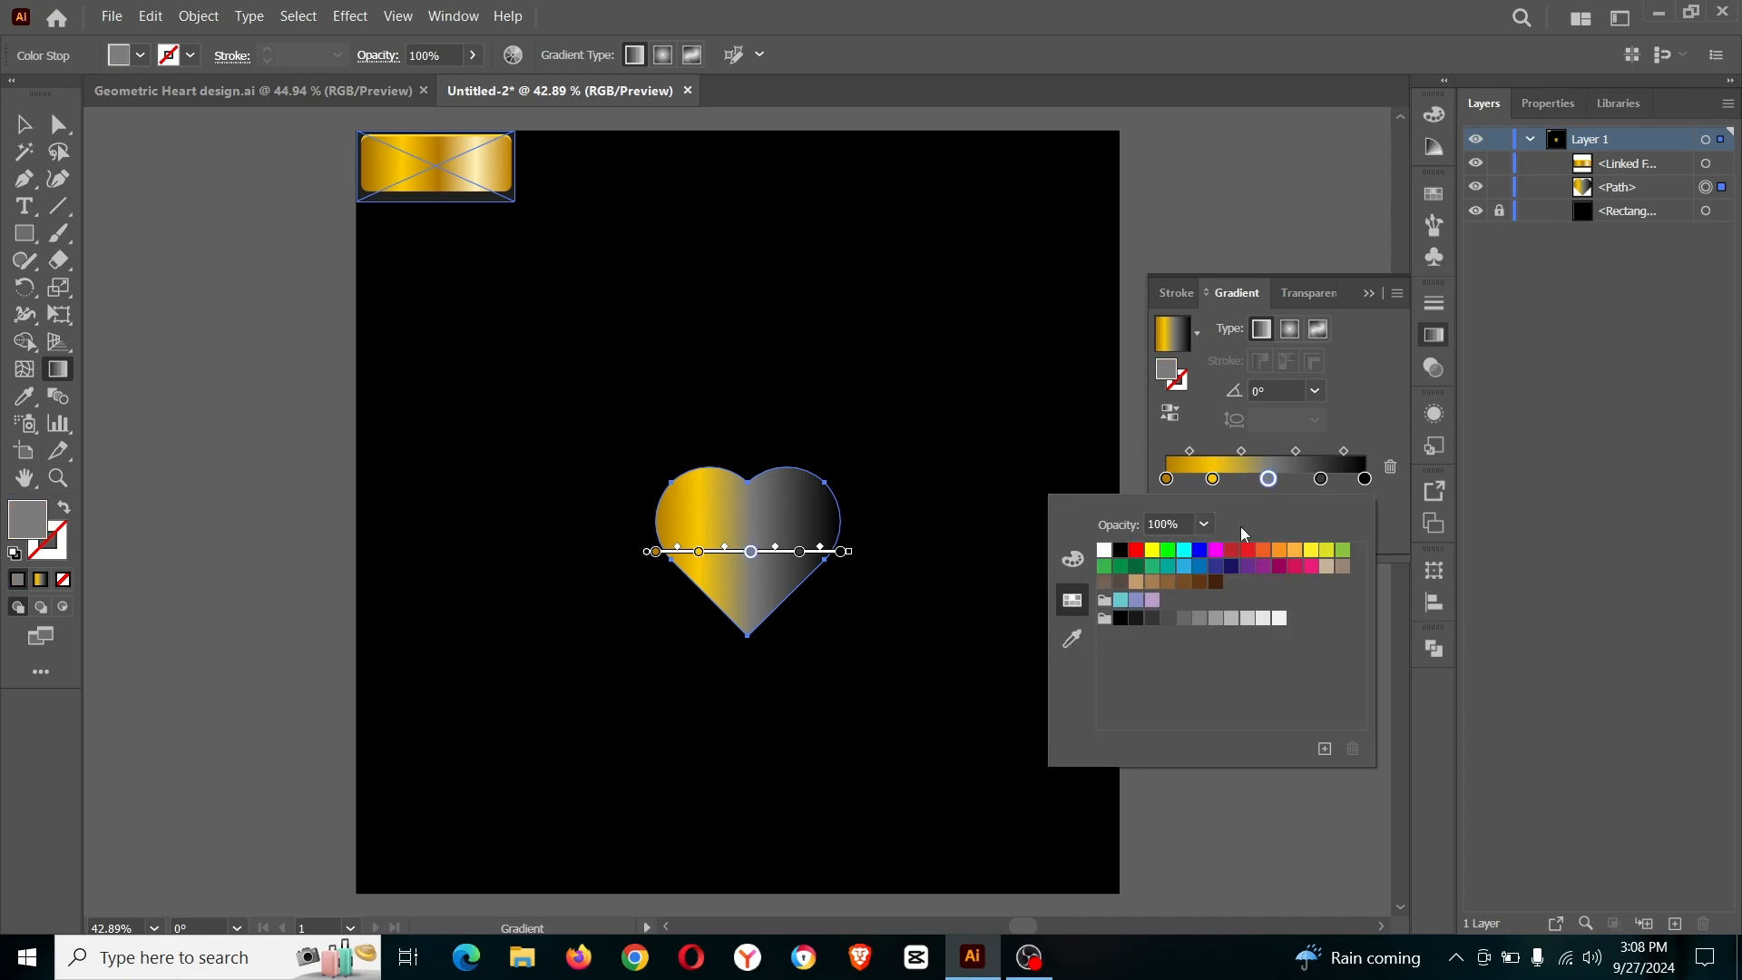
{"action": "left_click", "coordinate": [1073, 640]}
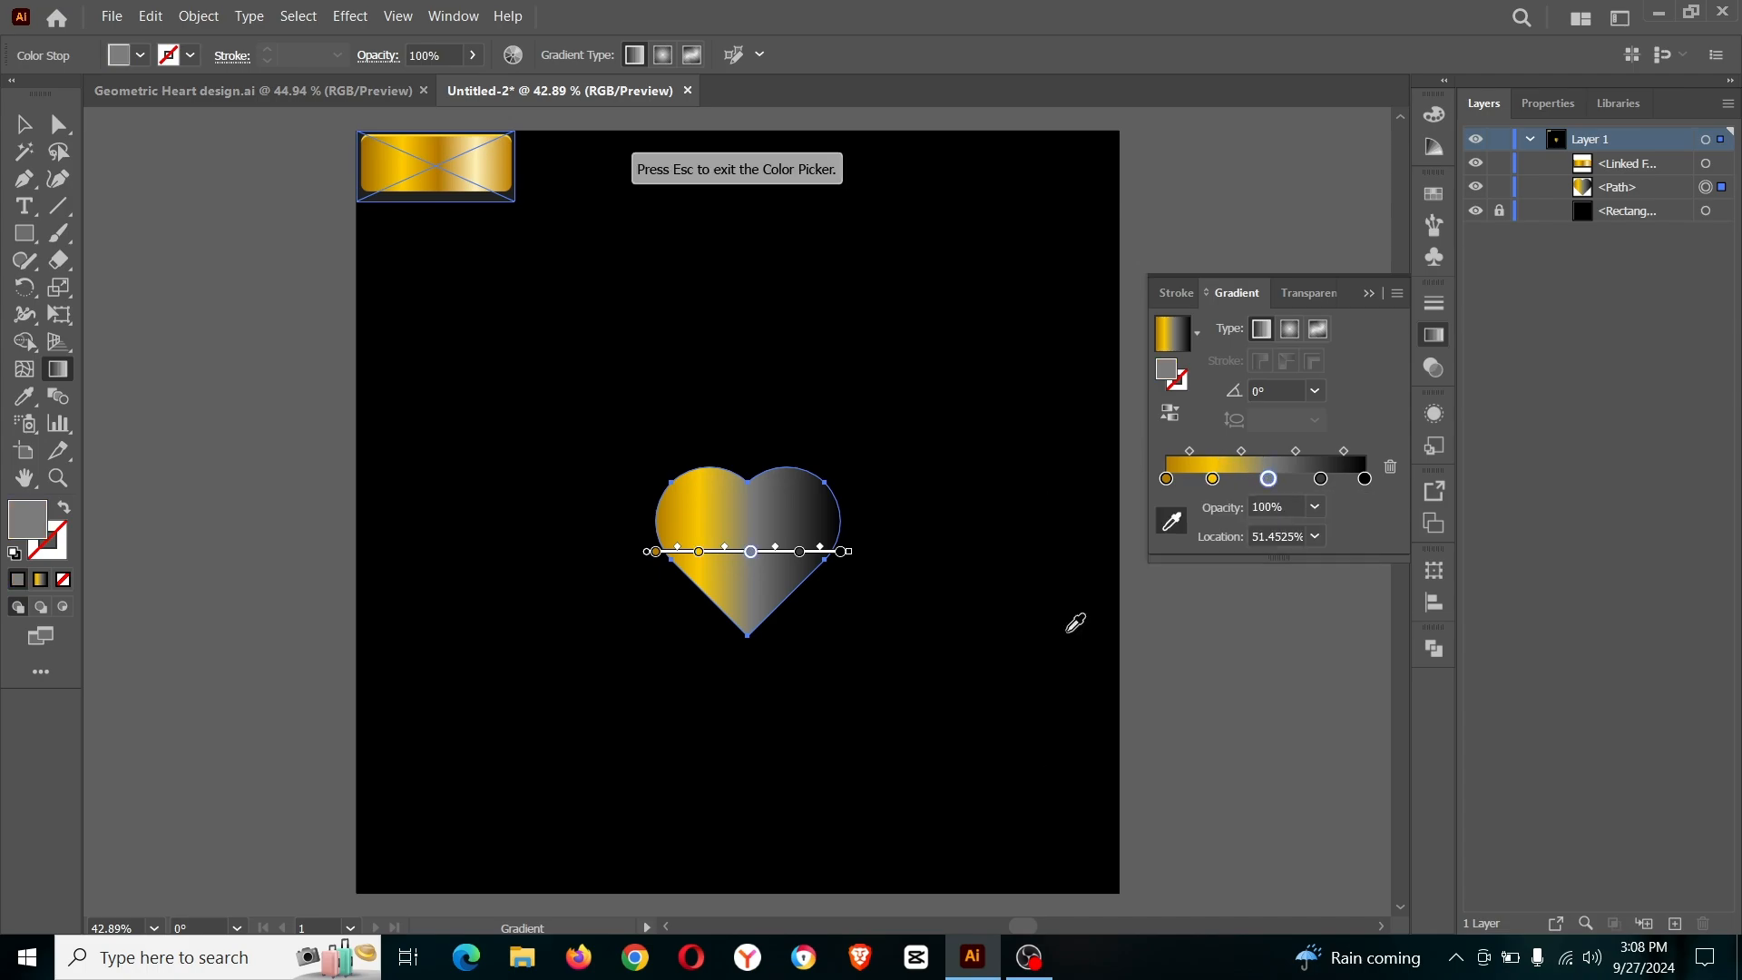
{"action": "left_click", "coordinate": [443, 159]}
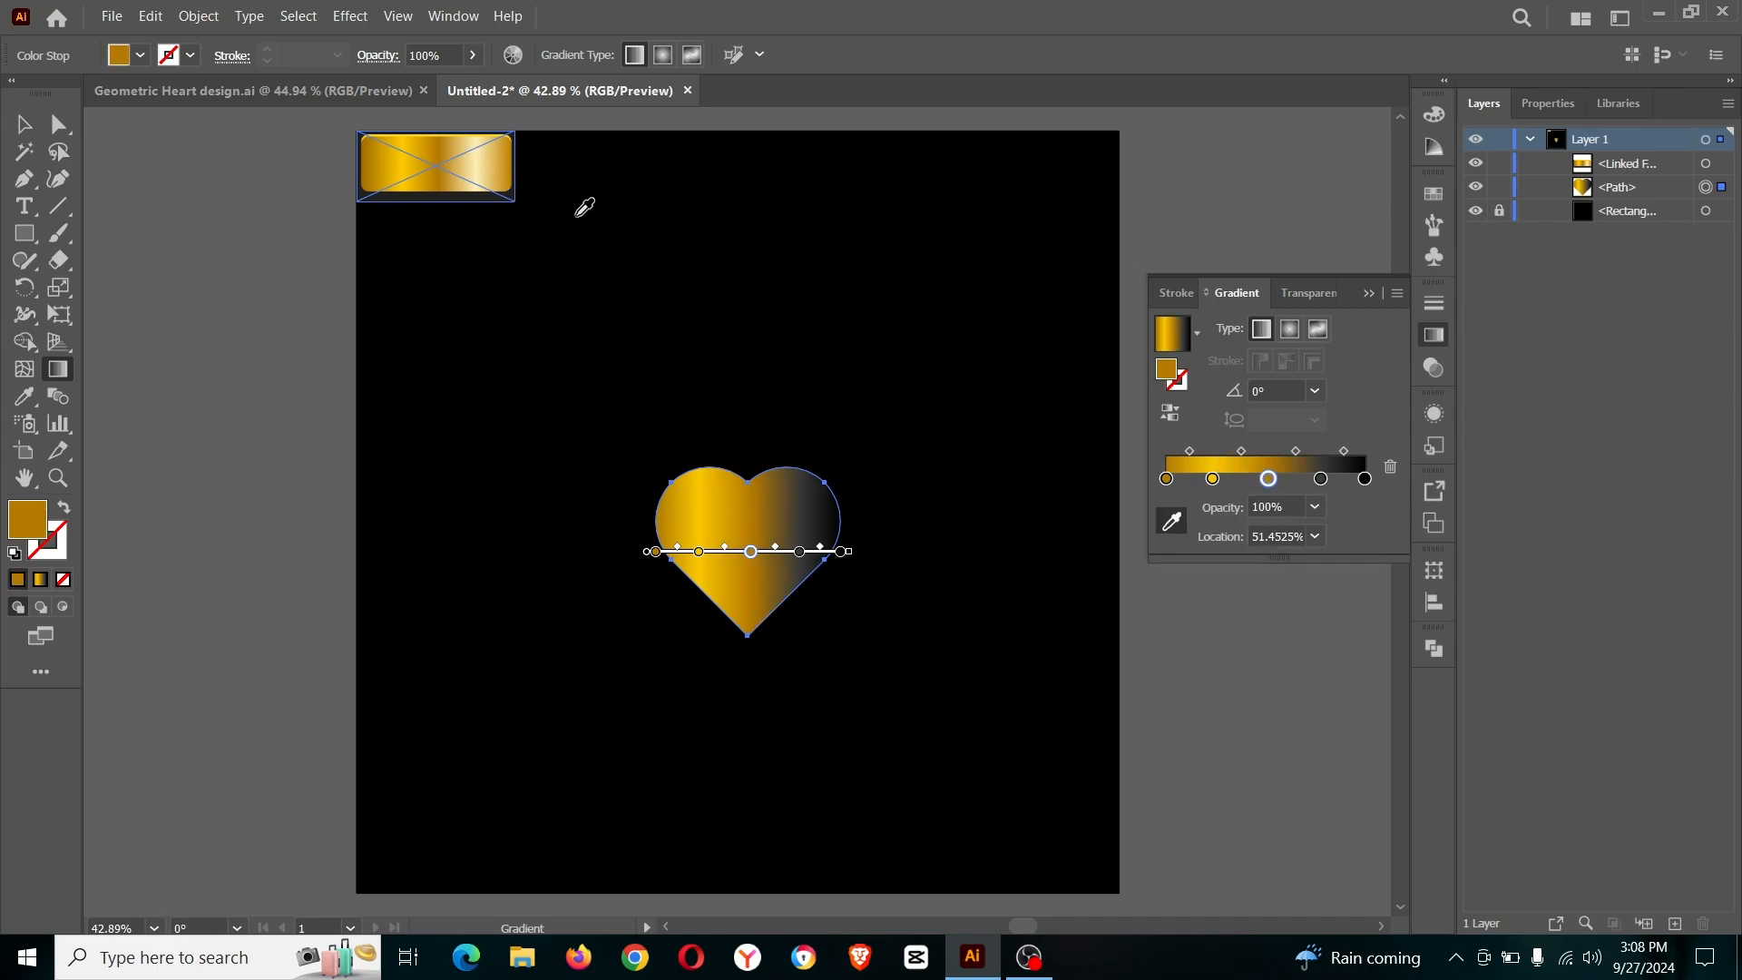
{"action": "left_click", "coordinate": [1324, 484]}
{"action": "double_click", "coordinate": [1324, 485]}
{"action": "left_click", "coordinate": [1070, 642]}
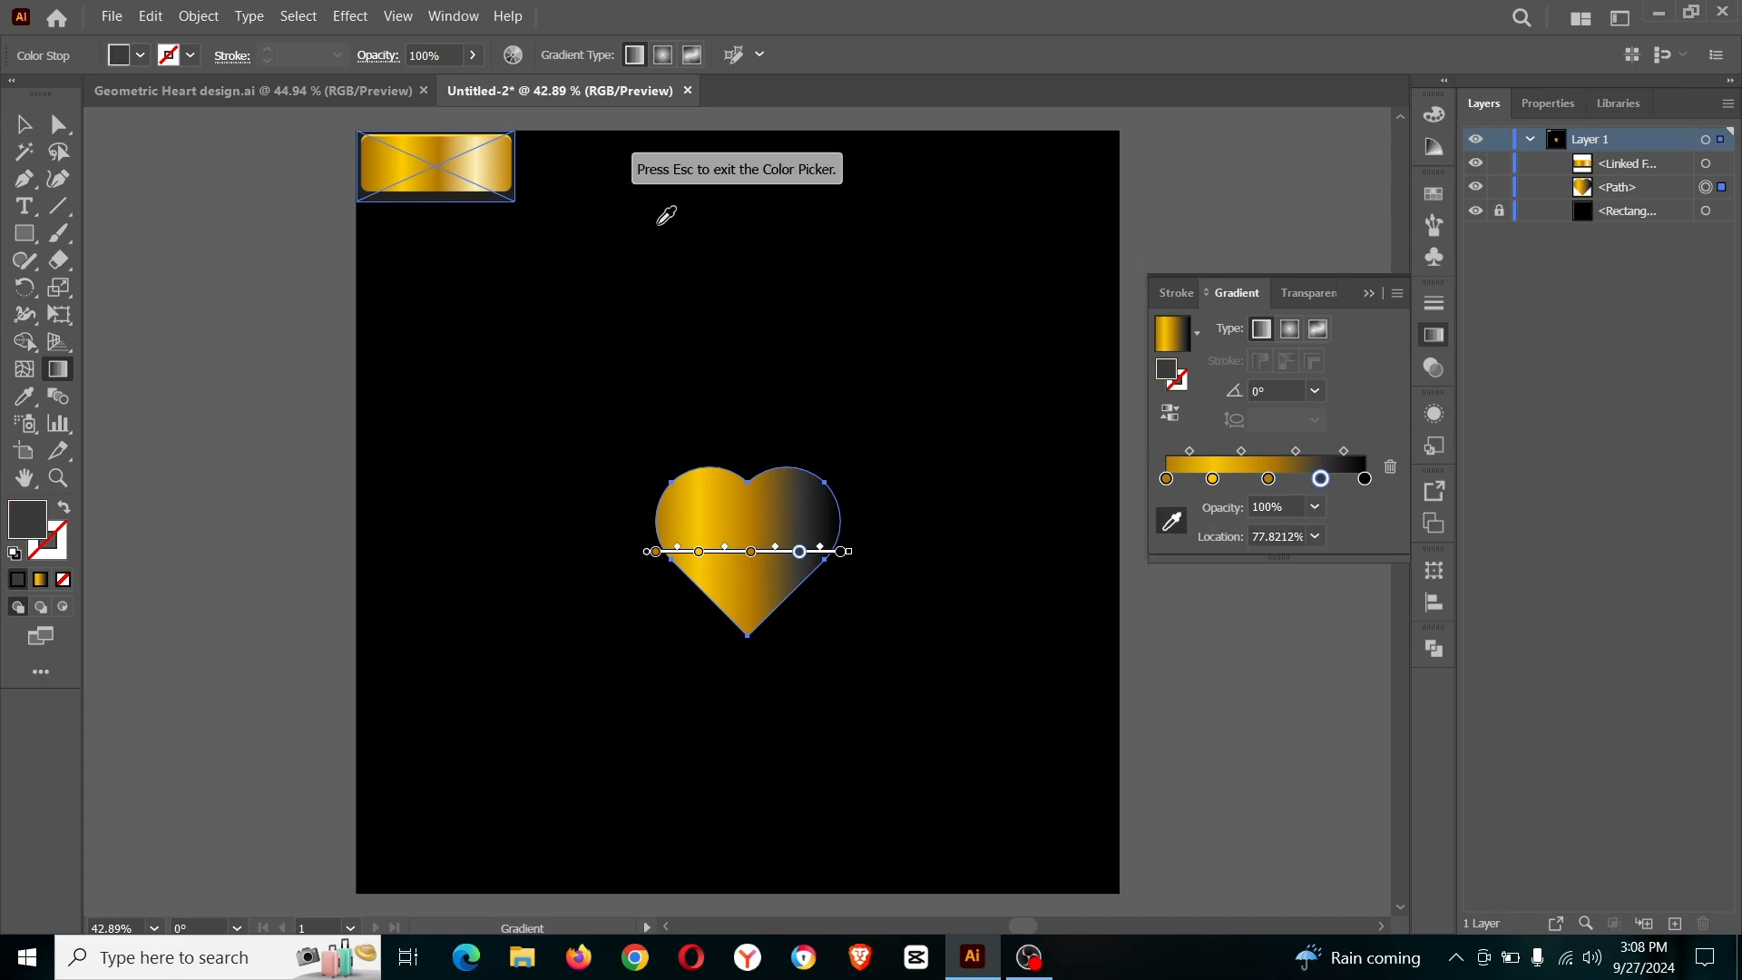
{"action": "left_click", "coordinate": [488, 162]}
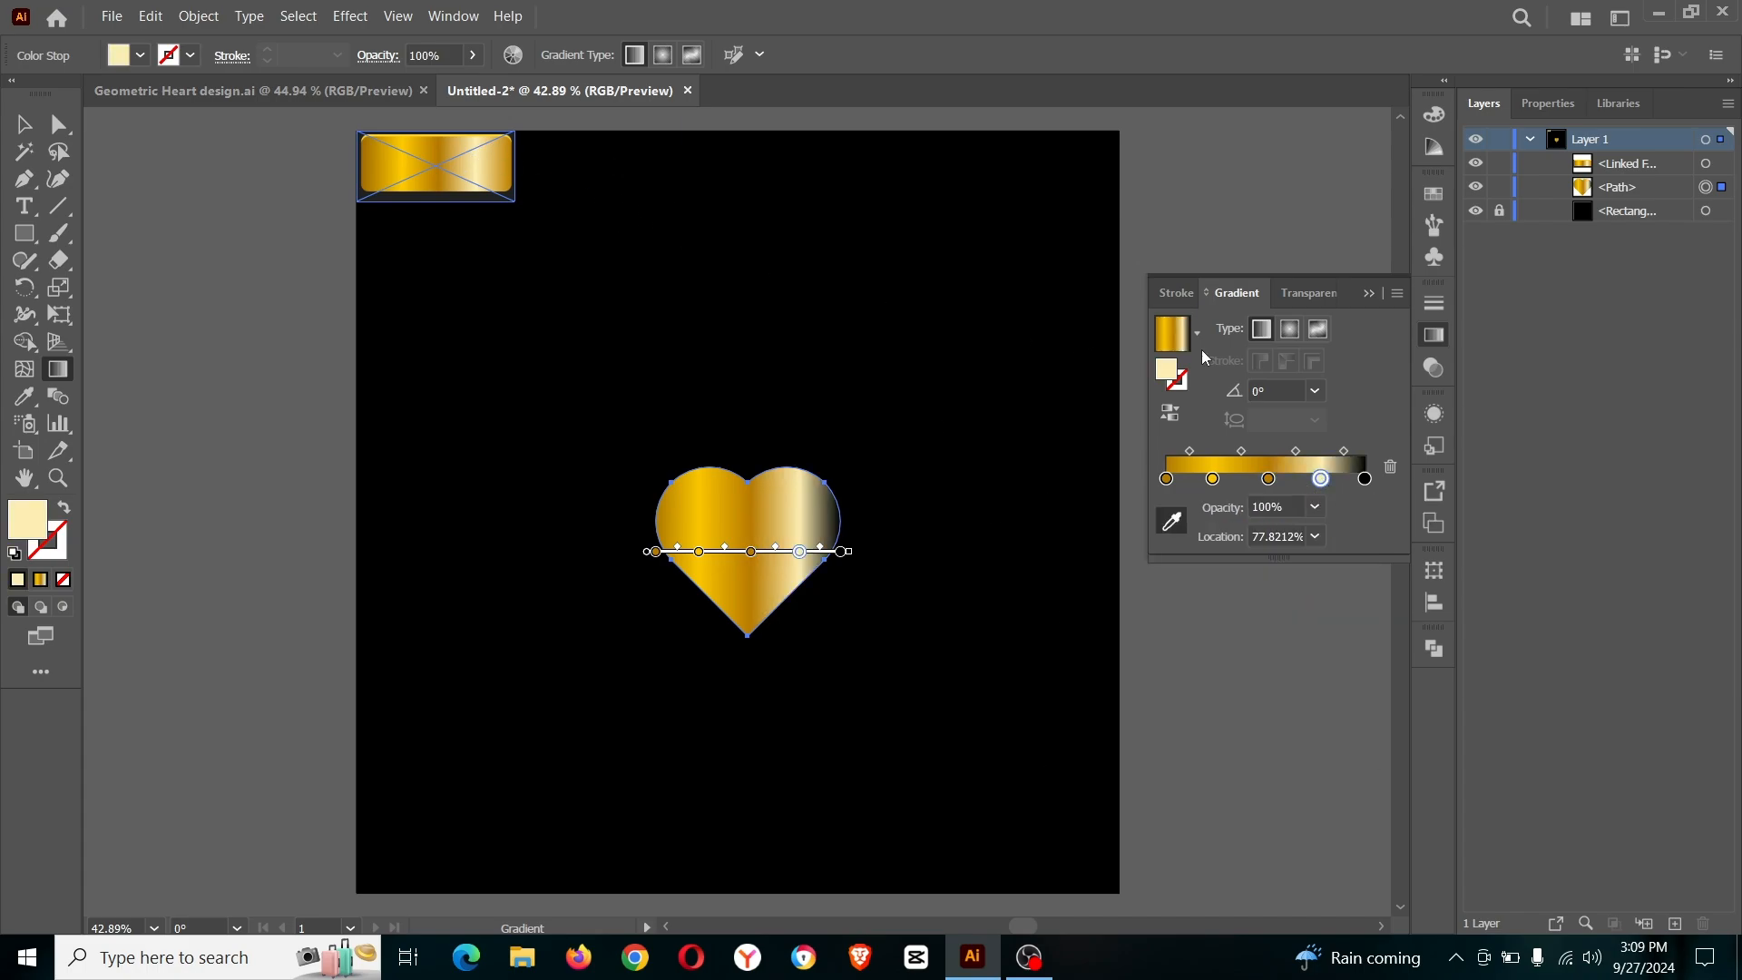
- Recolor the last gradient stop with the gold sampled from the gradient image's right edge and close the gradient settings
{"action": "double_click", "coordinate": [1366, 479]}
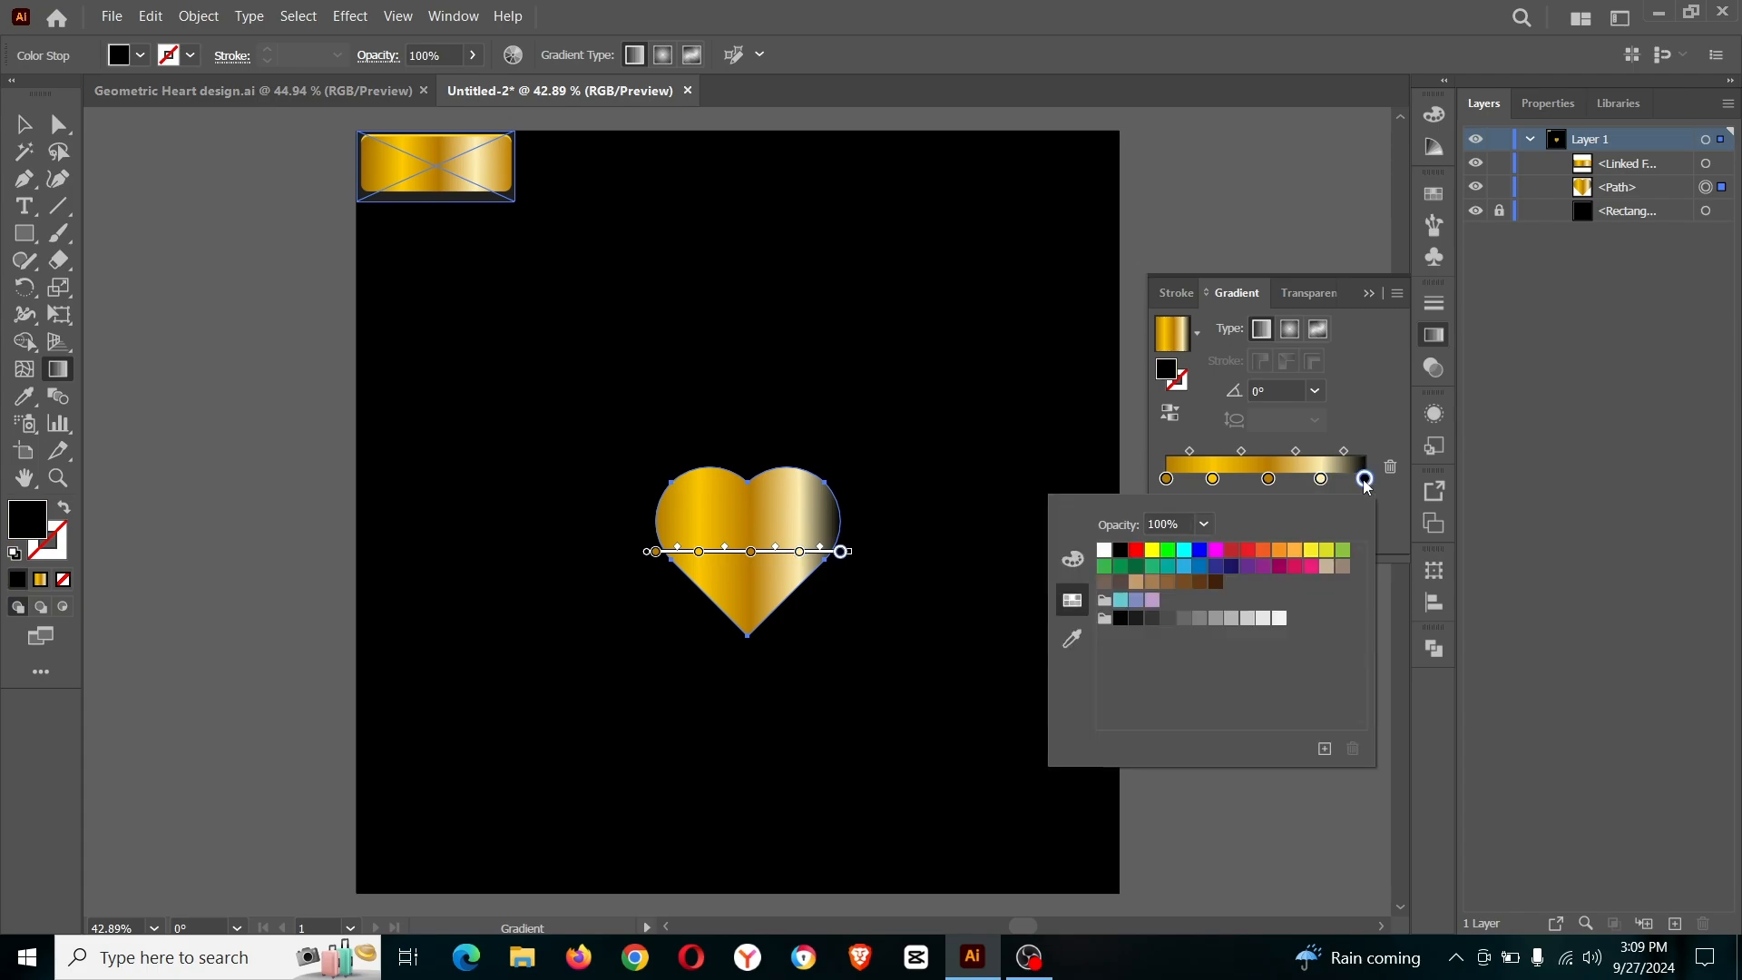
{"action": "left_click", "coordinate": [1076, 637]}
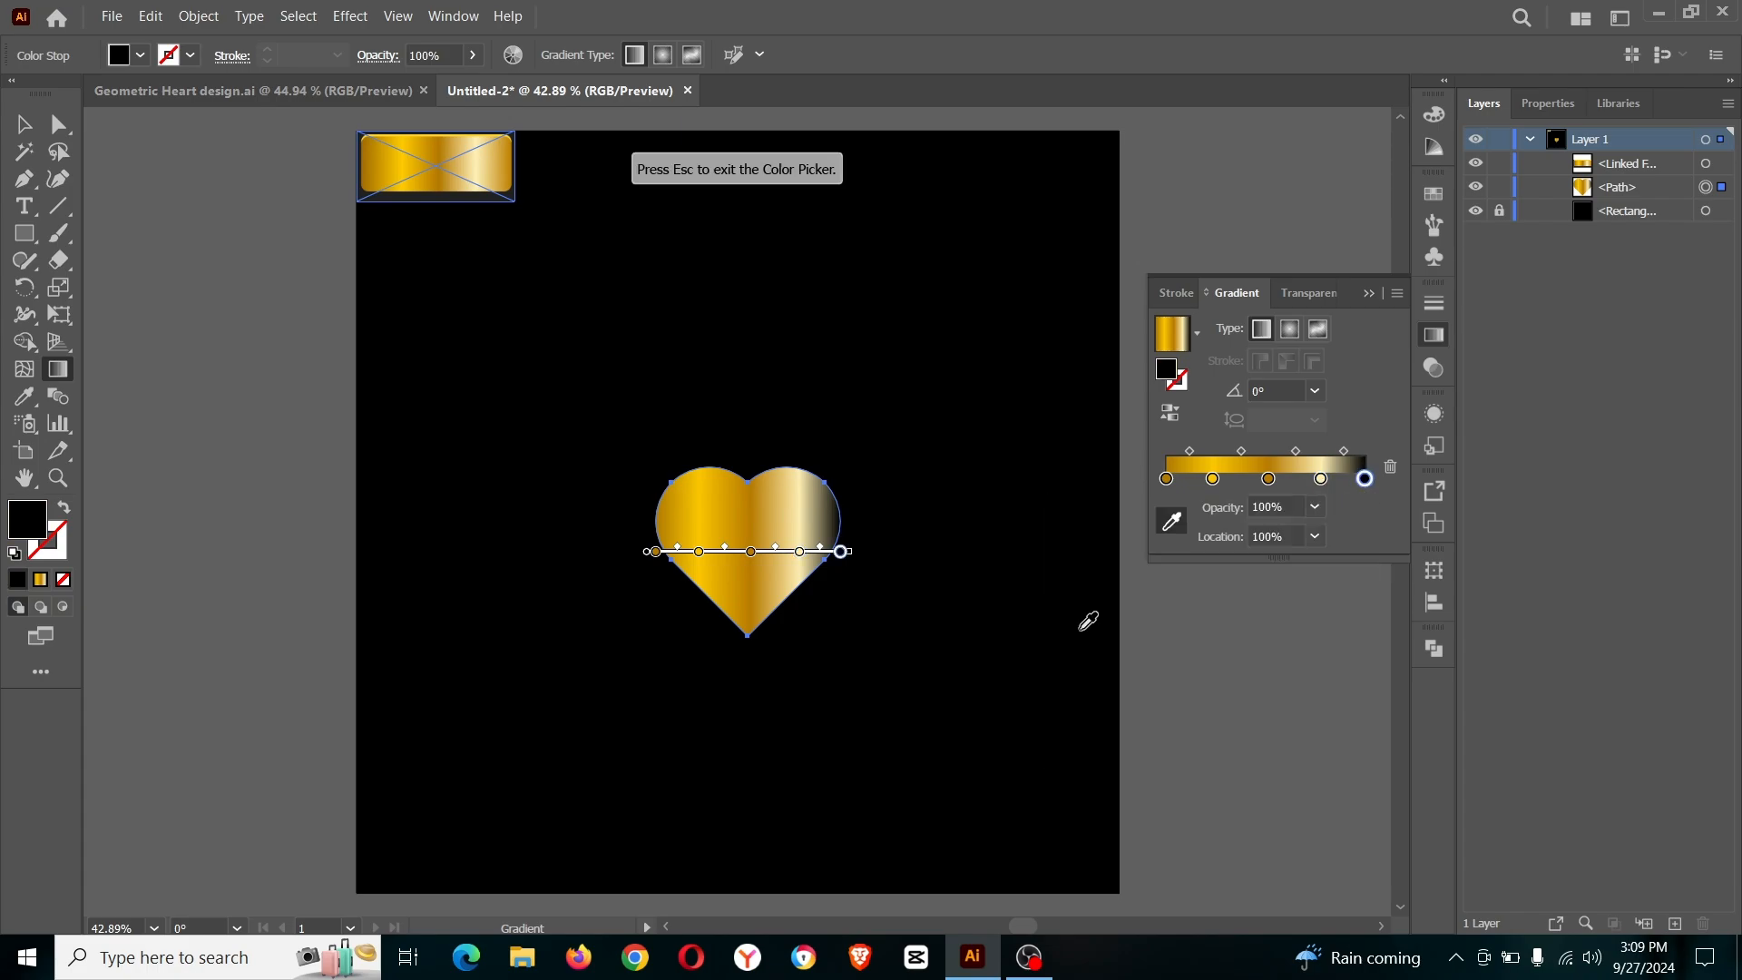
{"action": "left_click", "coordinate": [513, 151]}
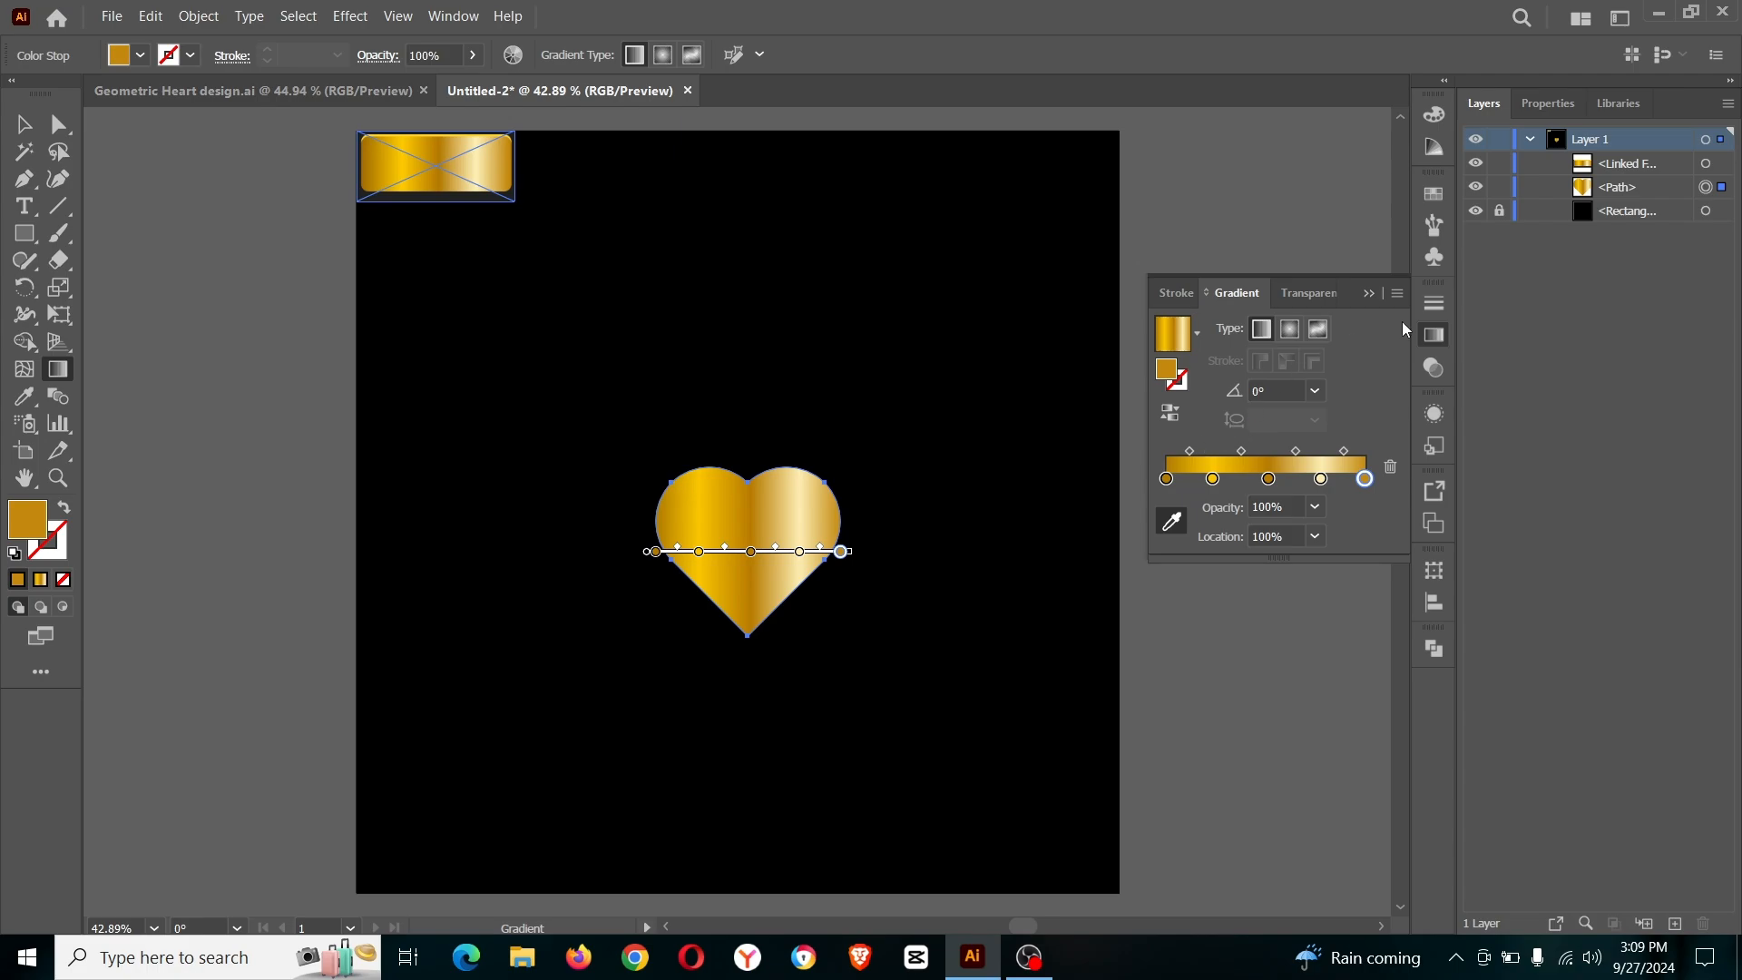
{"action": "left_click", "coordinate": [1368, 297]}
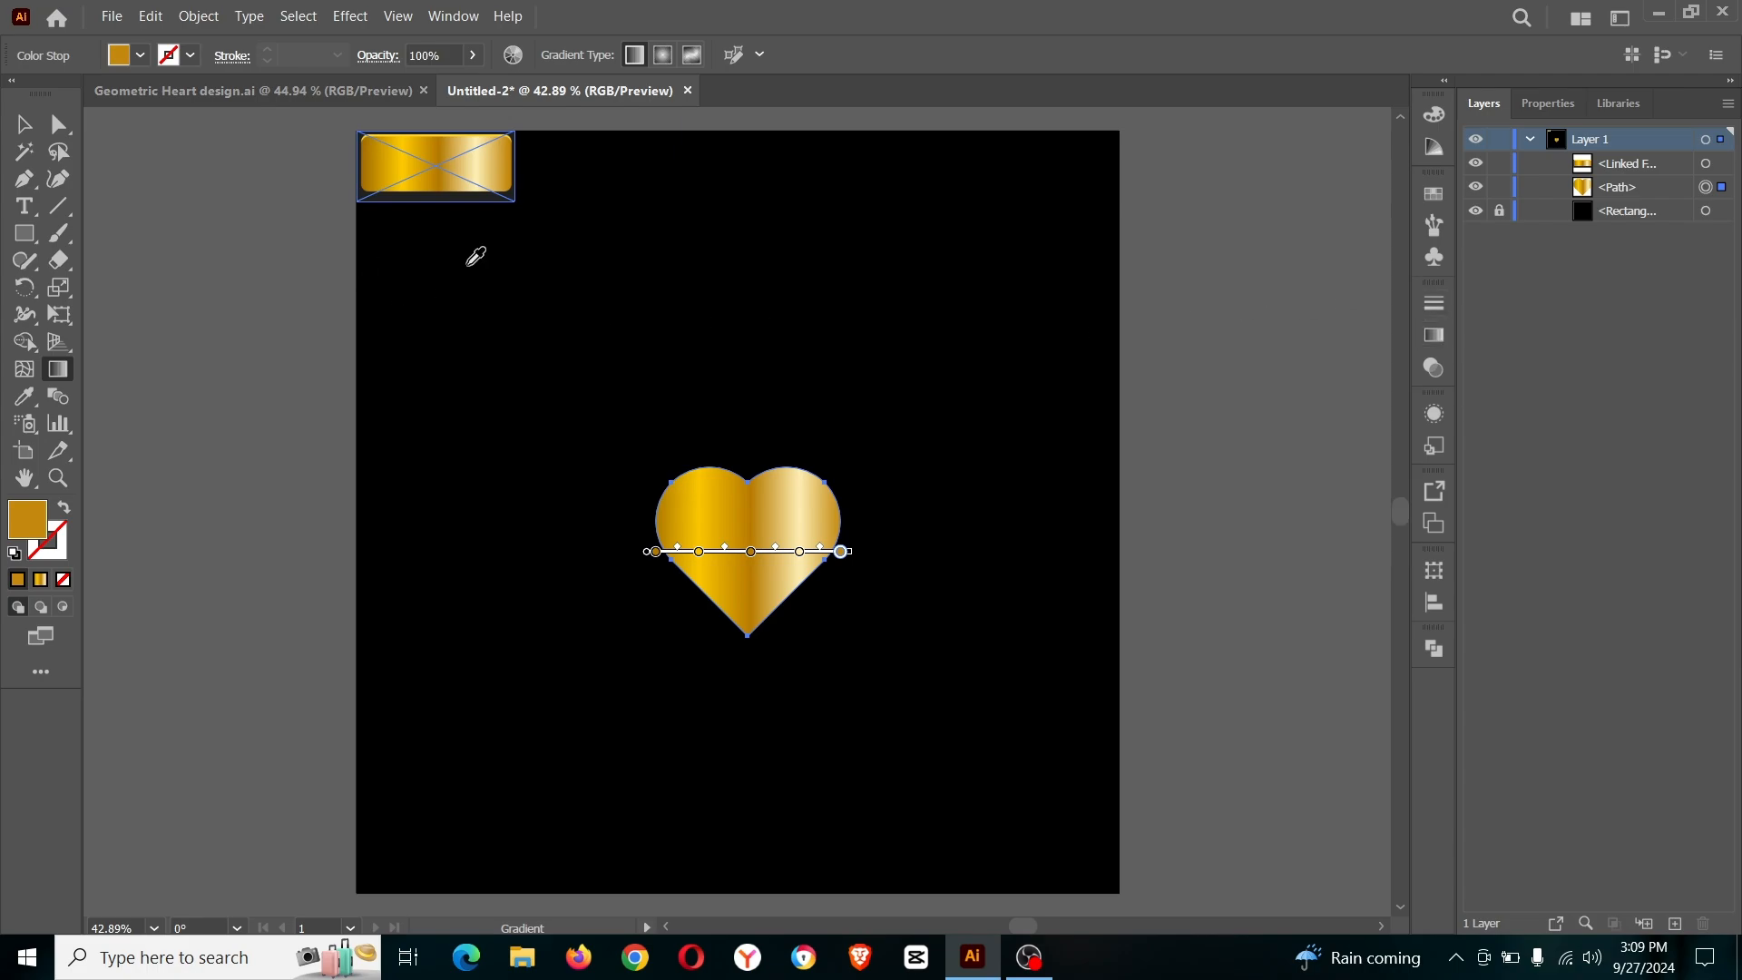
- Swap the heart's fill and stroke so the gold gradient is on the outline and the fill is none
{"action": "left_click", "coordinate": [18, 130]}
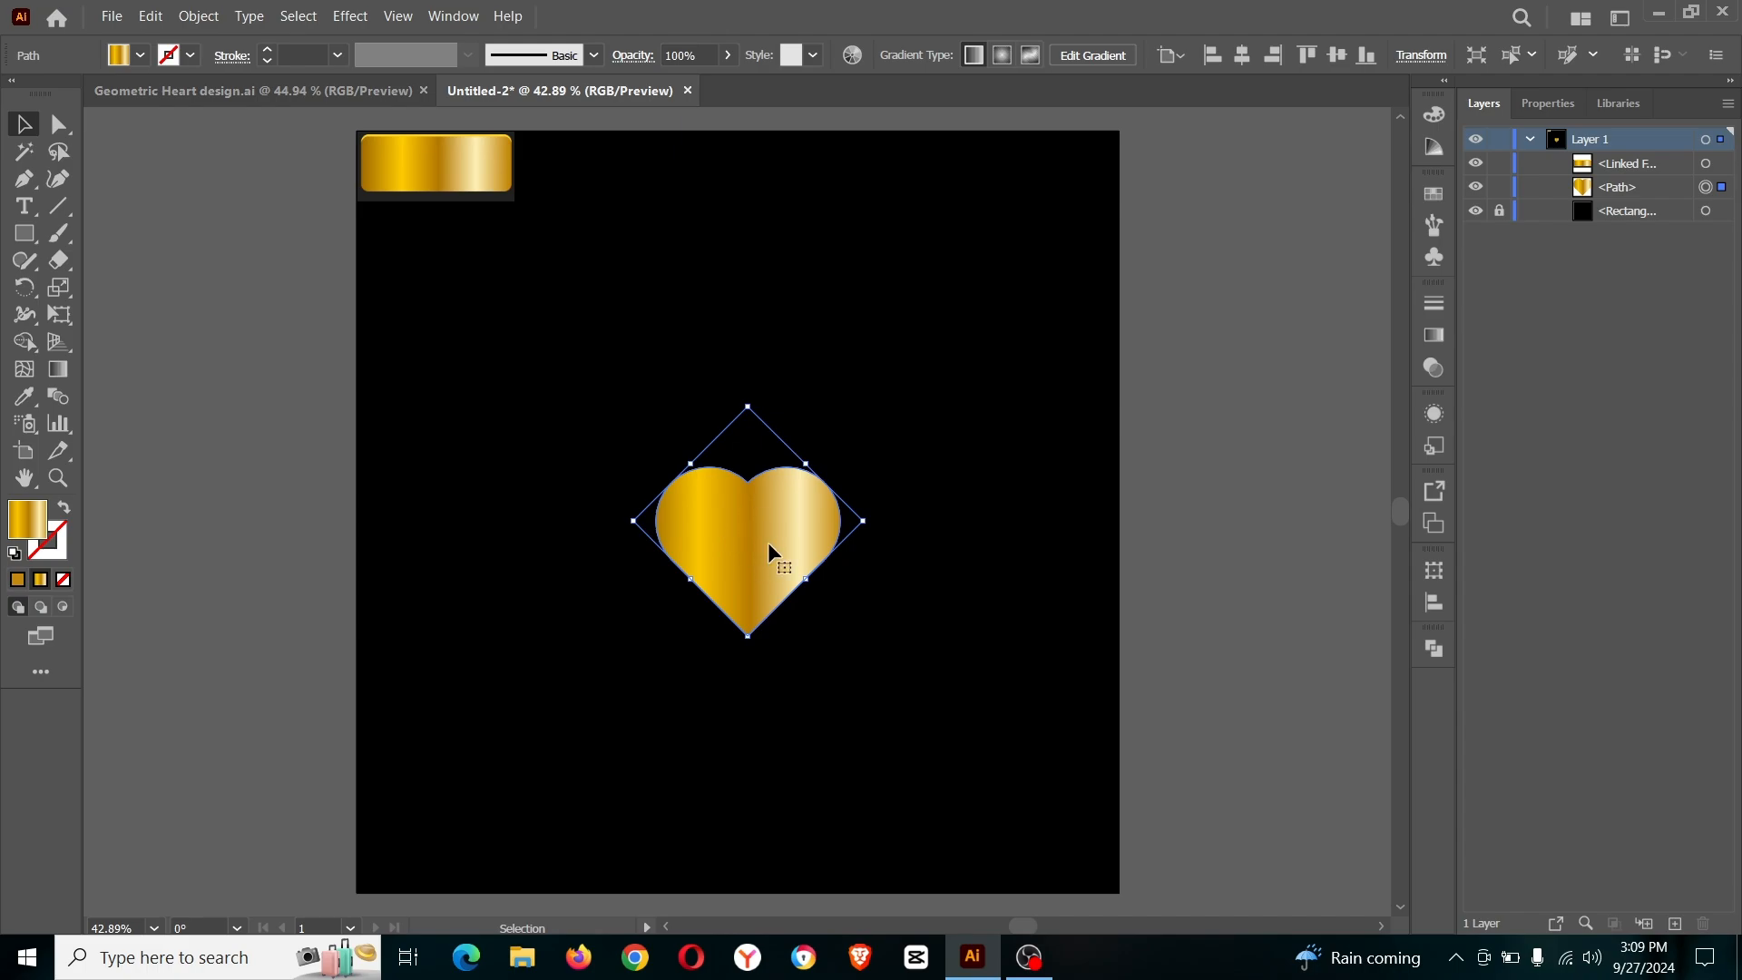
{"action": "left_click", "coordinate": [63, 516]}
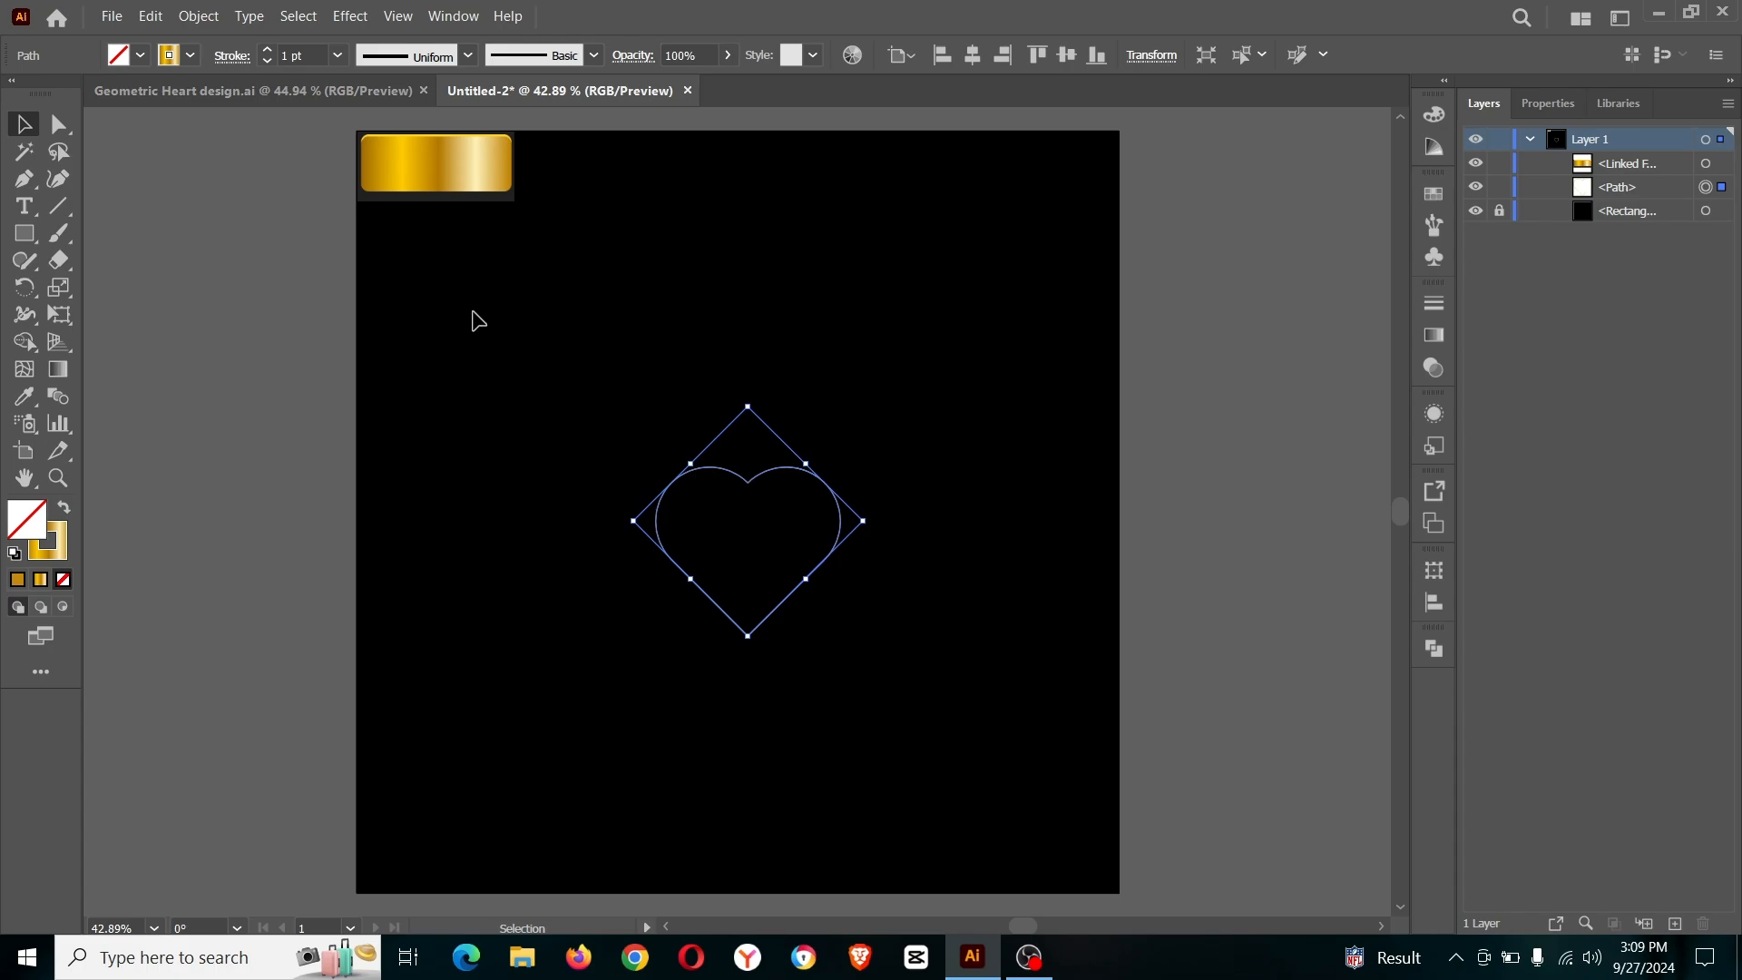
- Set the heart outline's stroke weight to 5 pt
{"action": "left_click", "coordinate": [336, 56]}
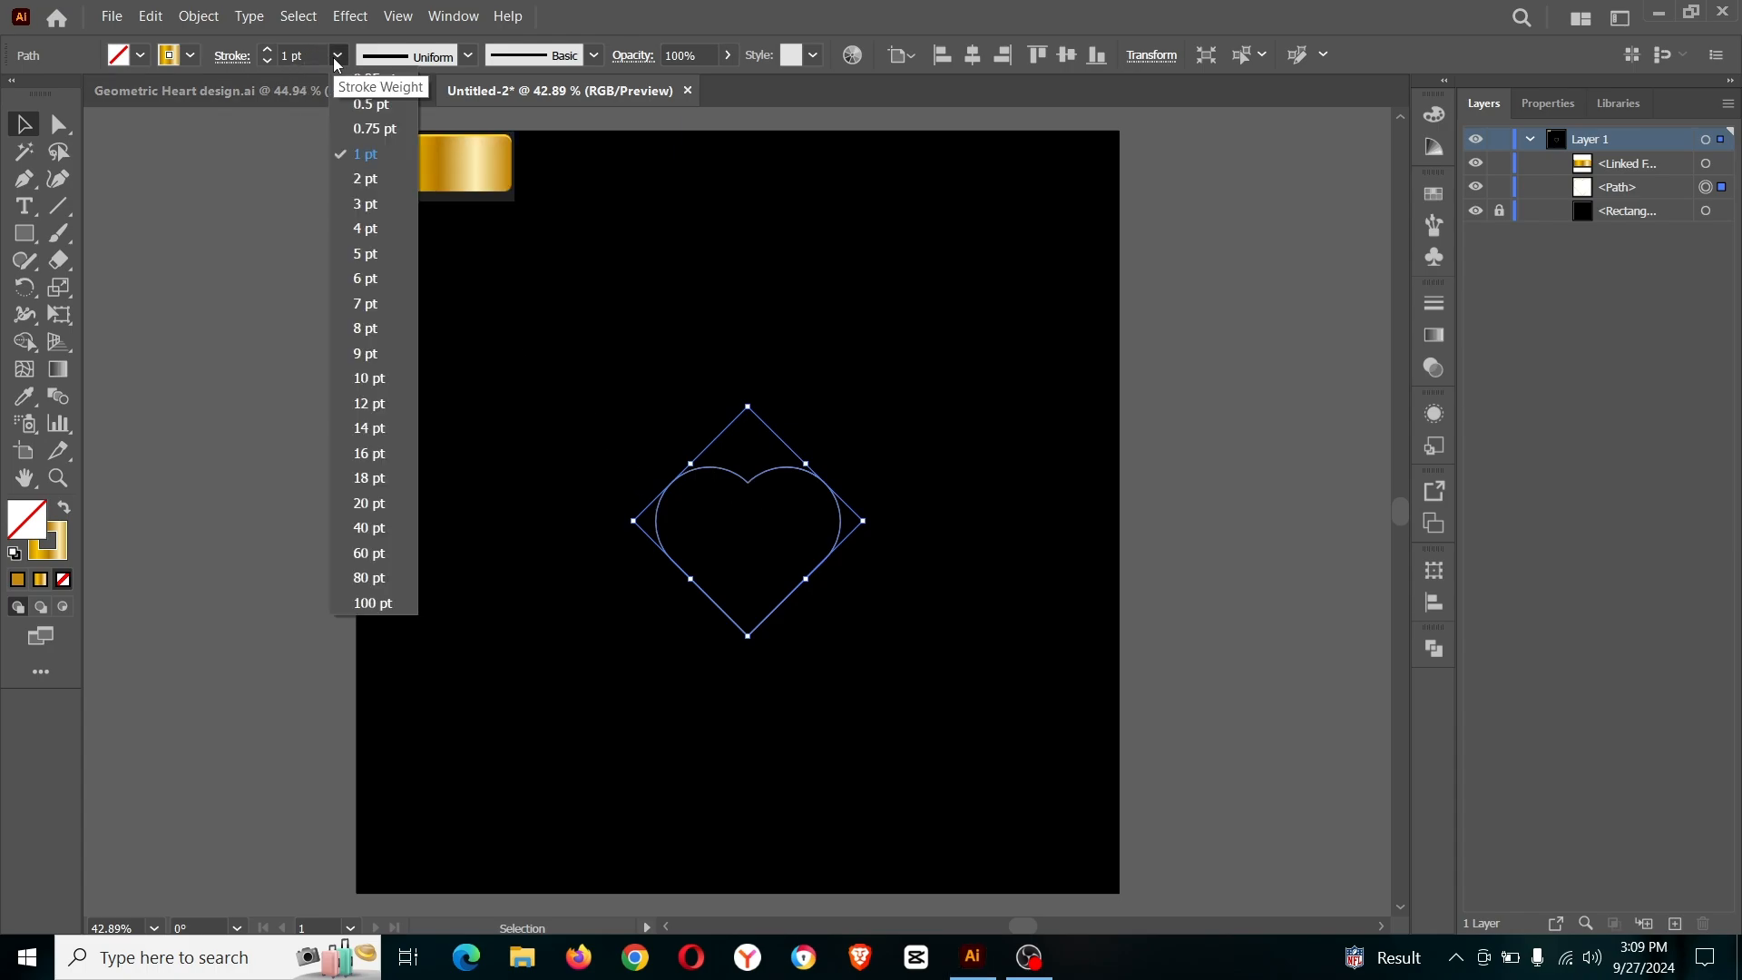
{"action": "left_click", "coordinate": [380, 246]}
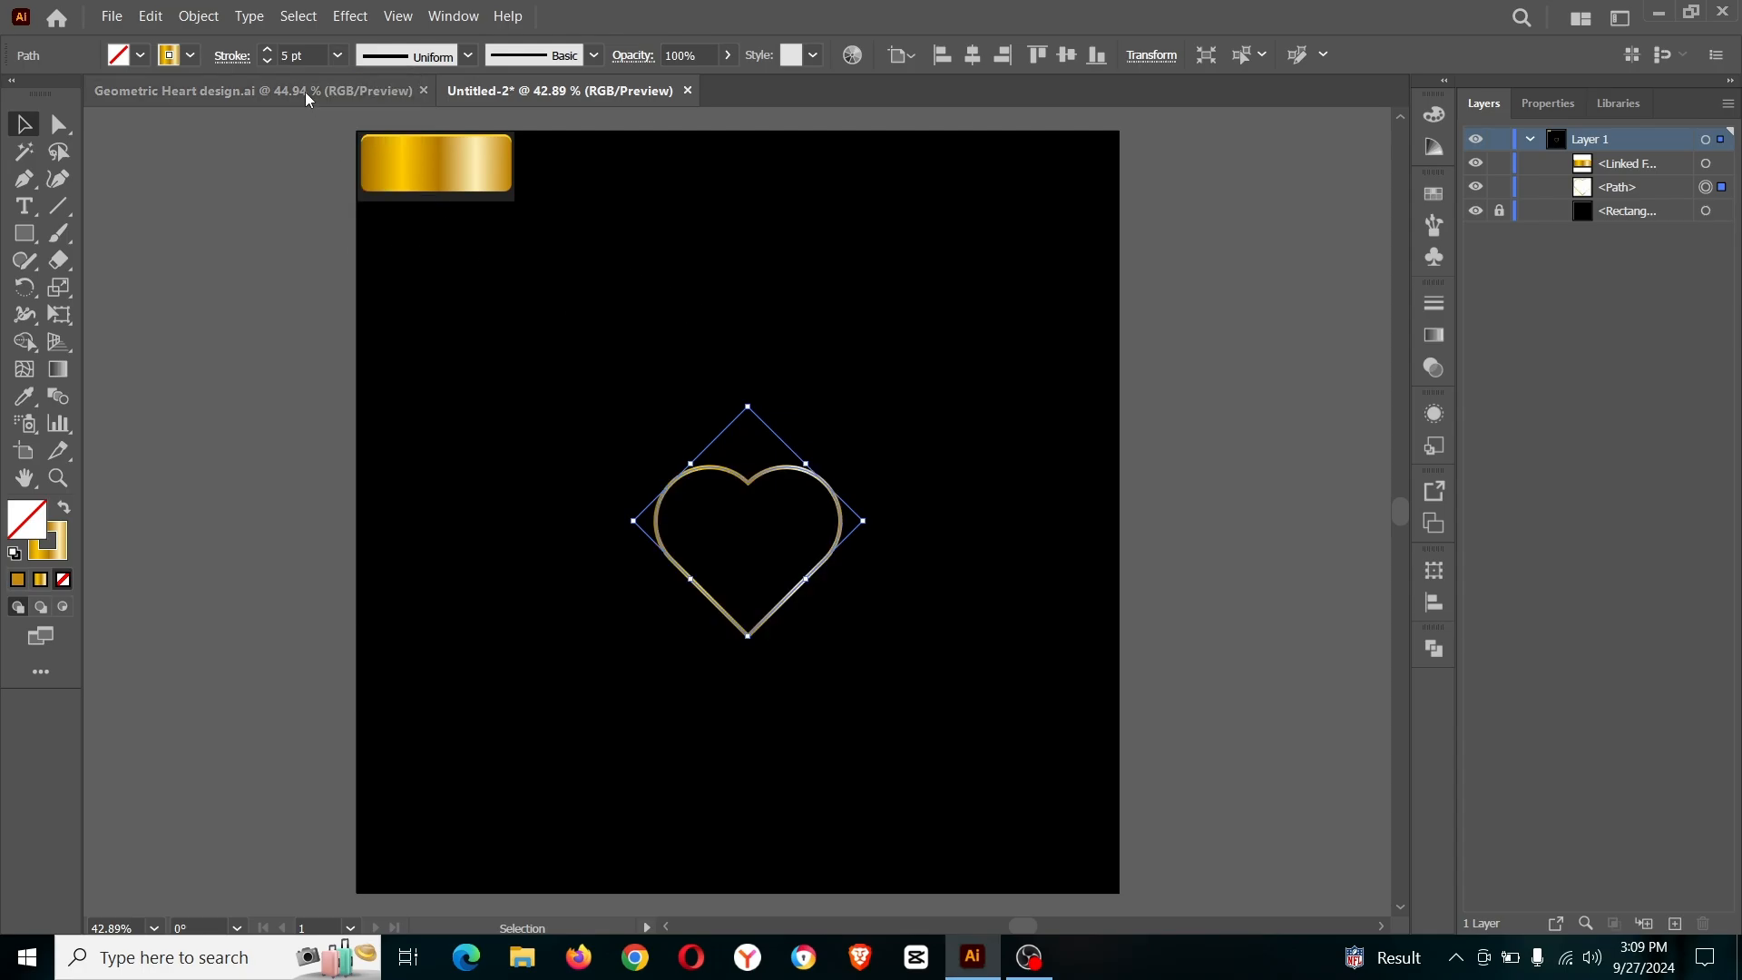
{"action": "left_click", "coordinate": [392, 20]}
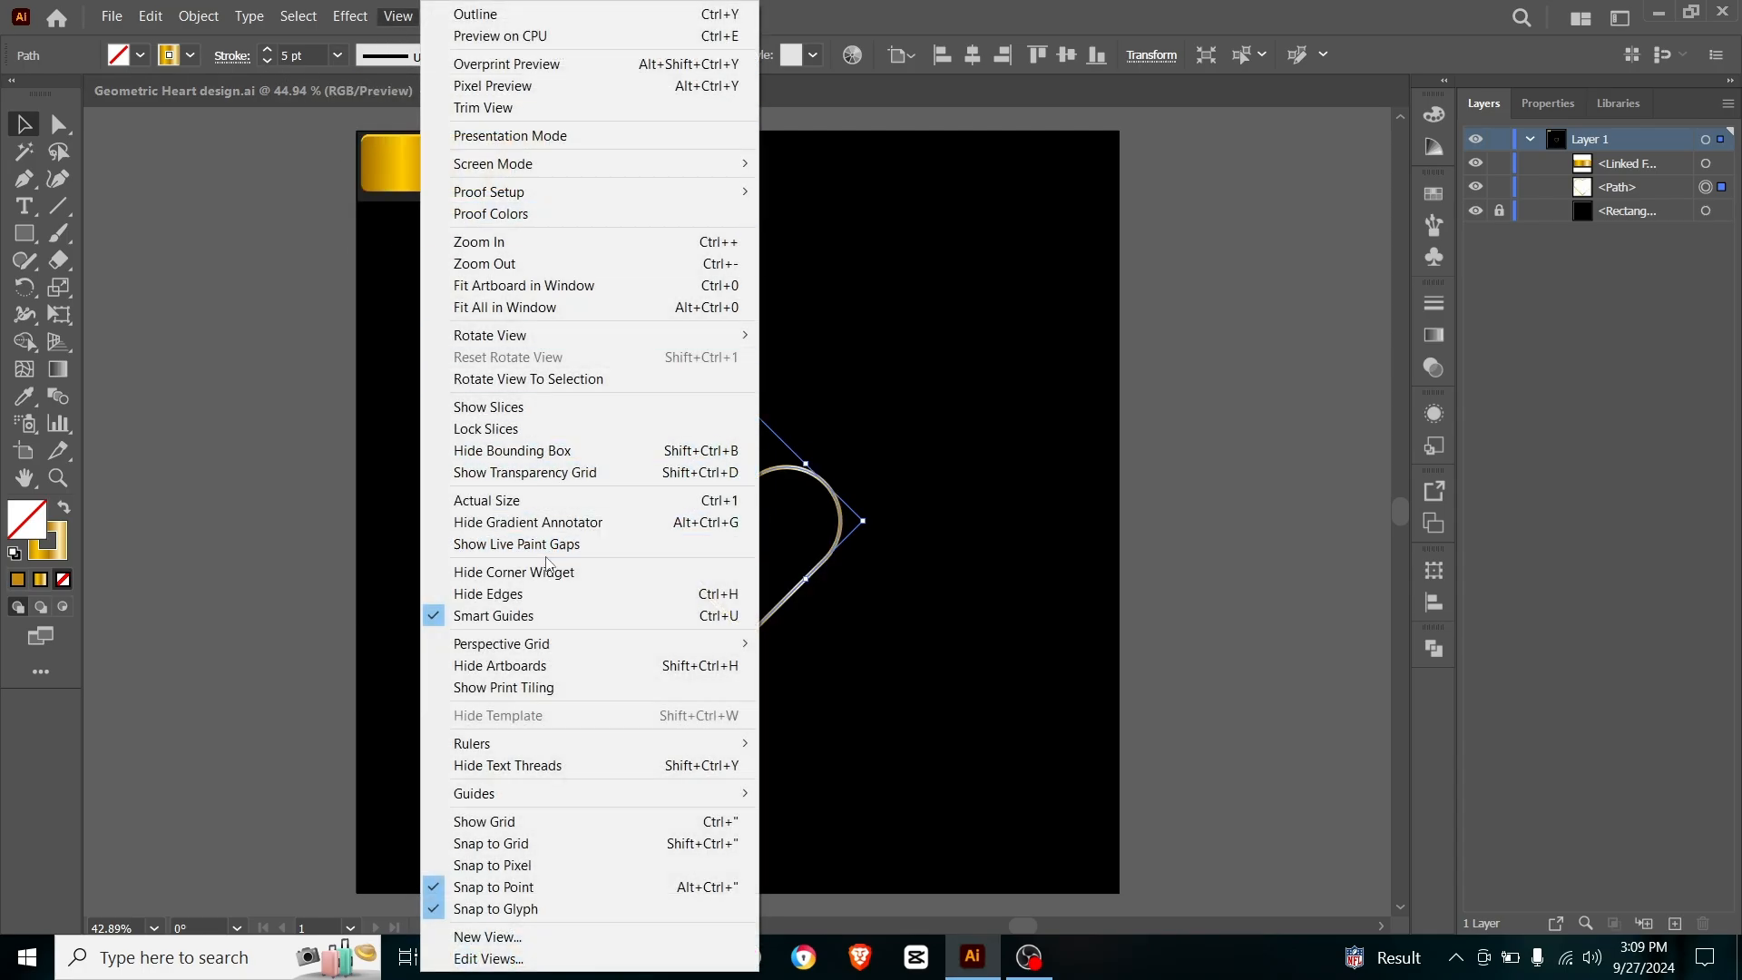
{"action": "left_click", "coordinate": [984, 82]}
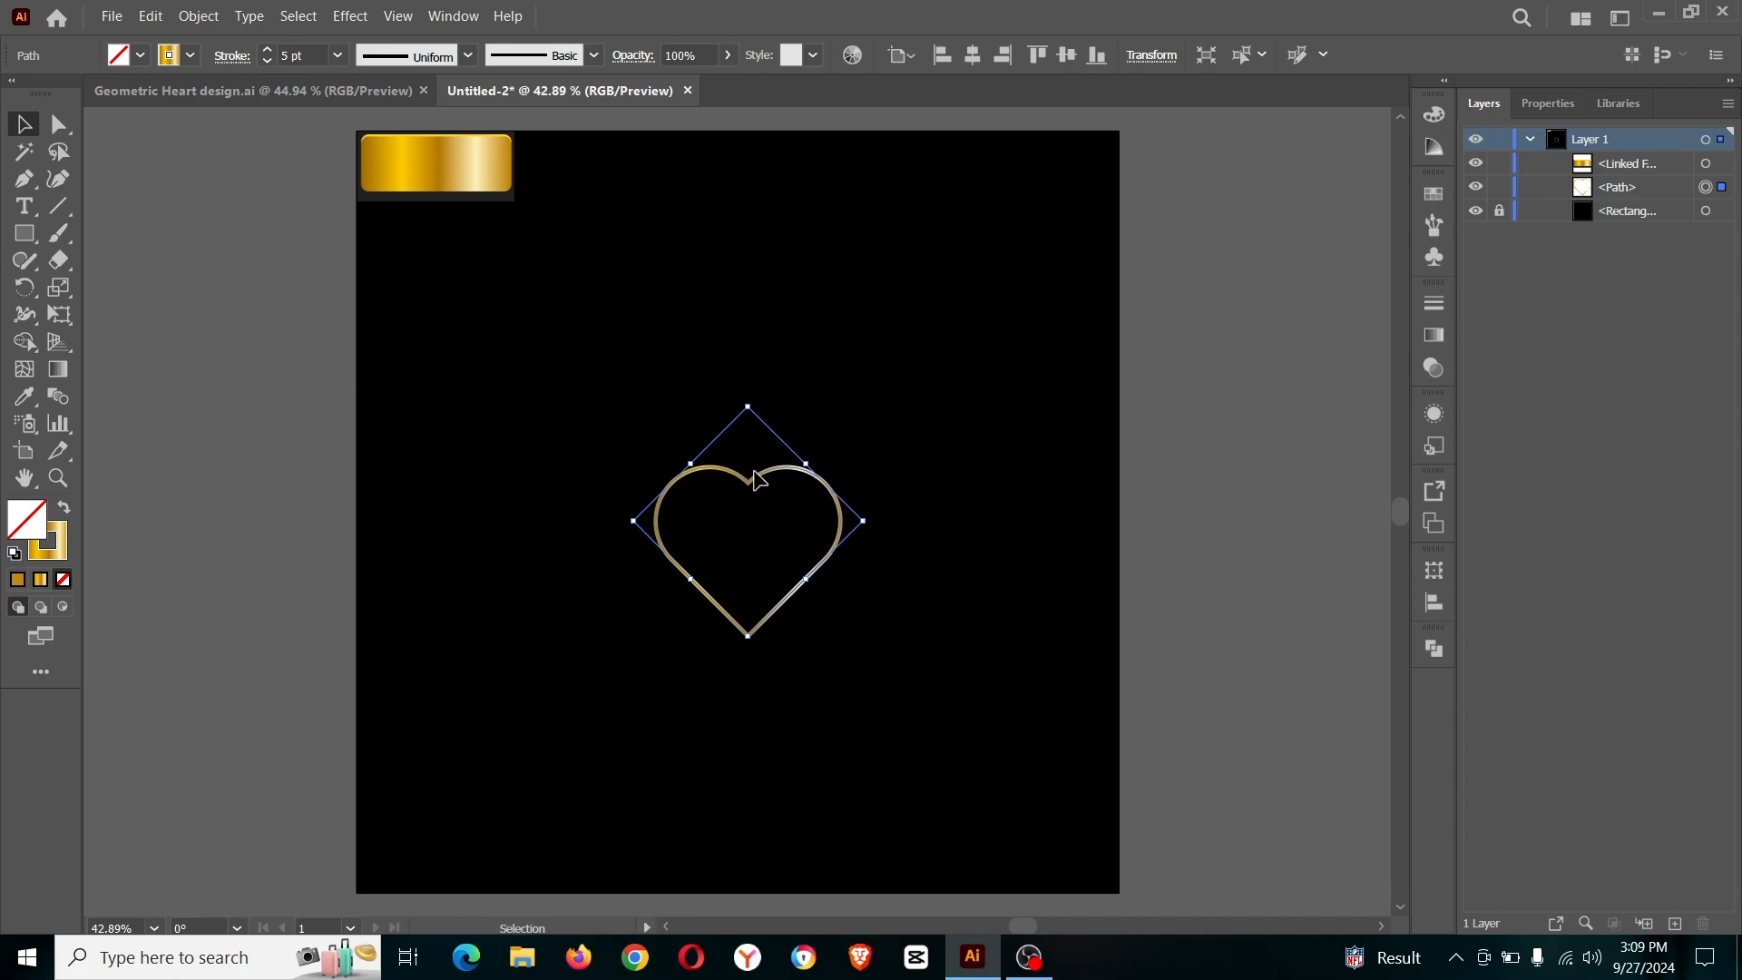
- Center the heart on the artboard both ways, and move it straight up near the artboard's upper edge
{"action": "left_click", "coordinate": [970, 61]}
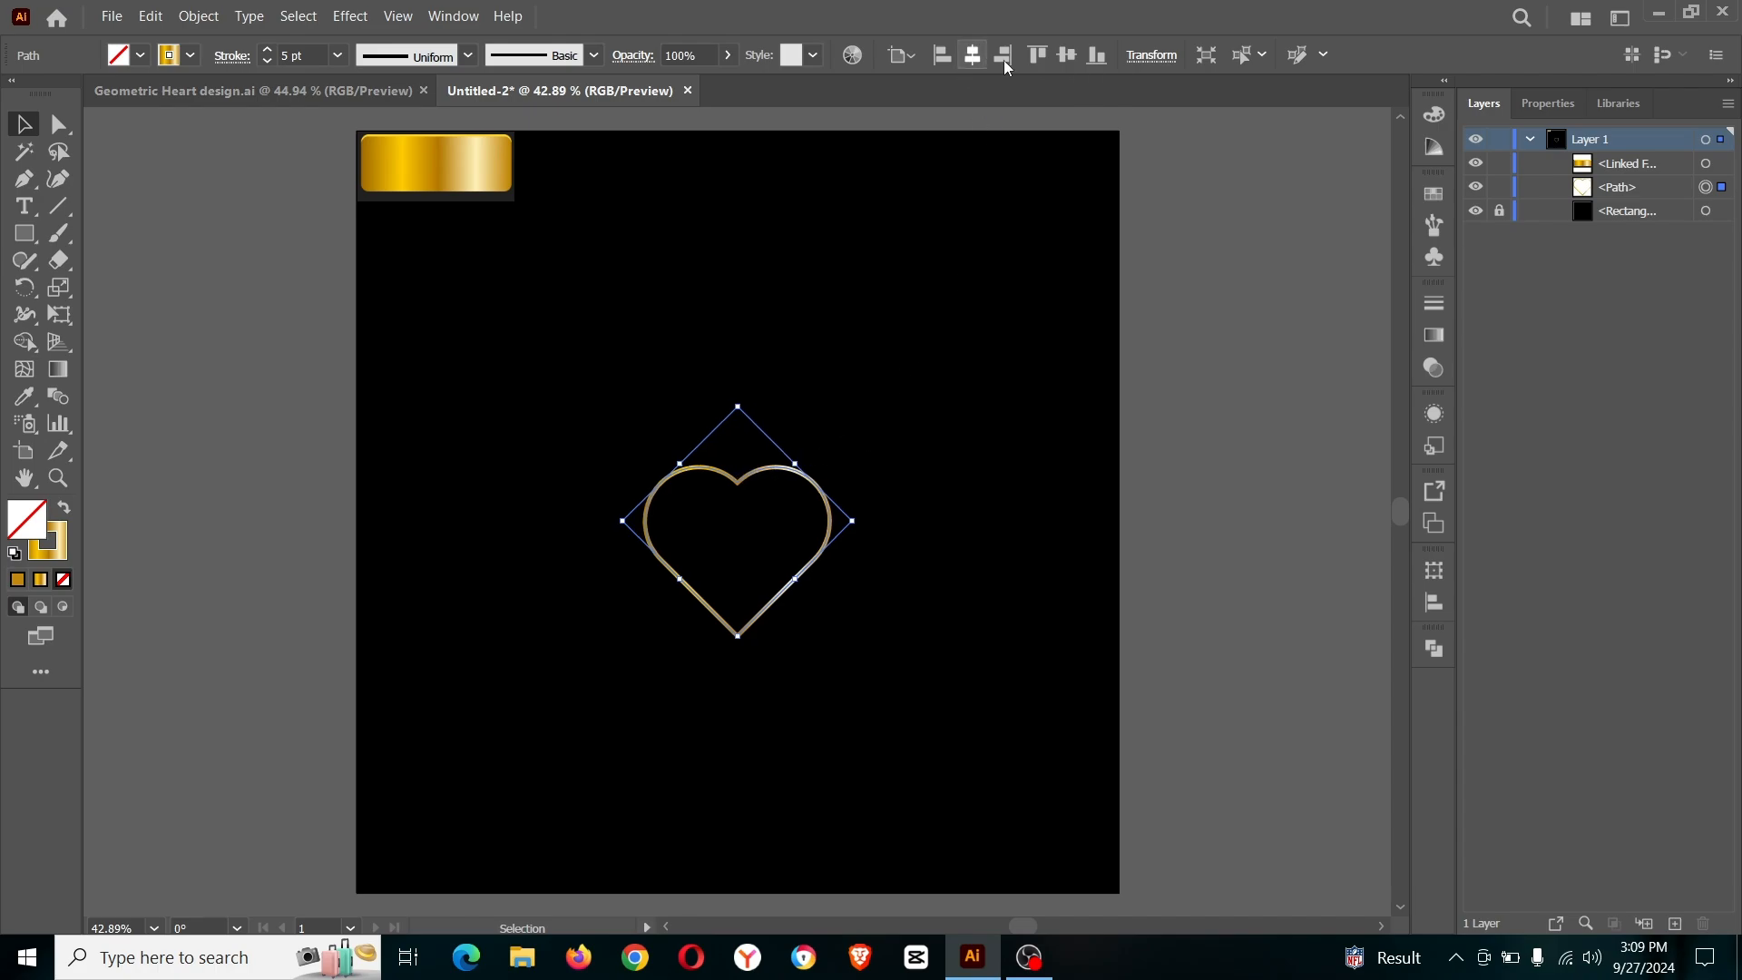
{"action": "left_click", "coordinate": [1067, 56]}
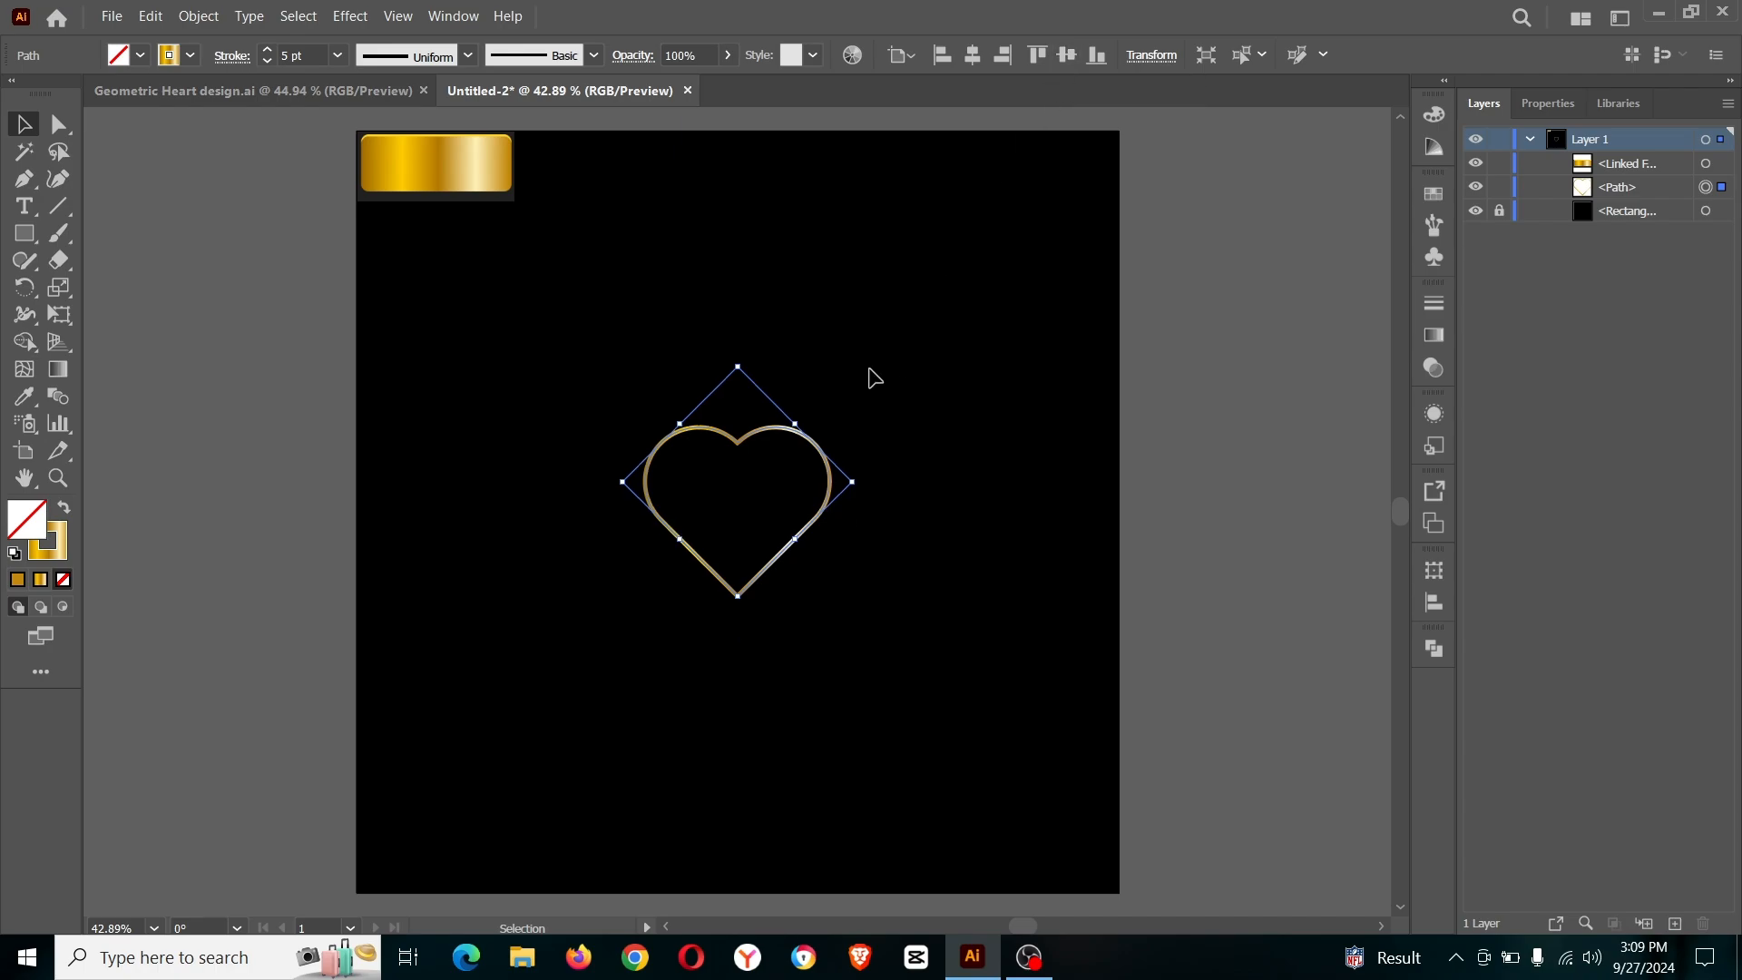
{"action": "left_click_drag", "start_coordinate": [819, 460], "coordinate": [819, 188]}
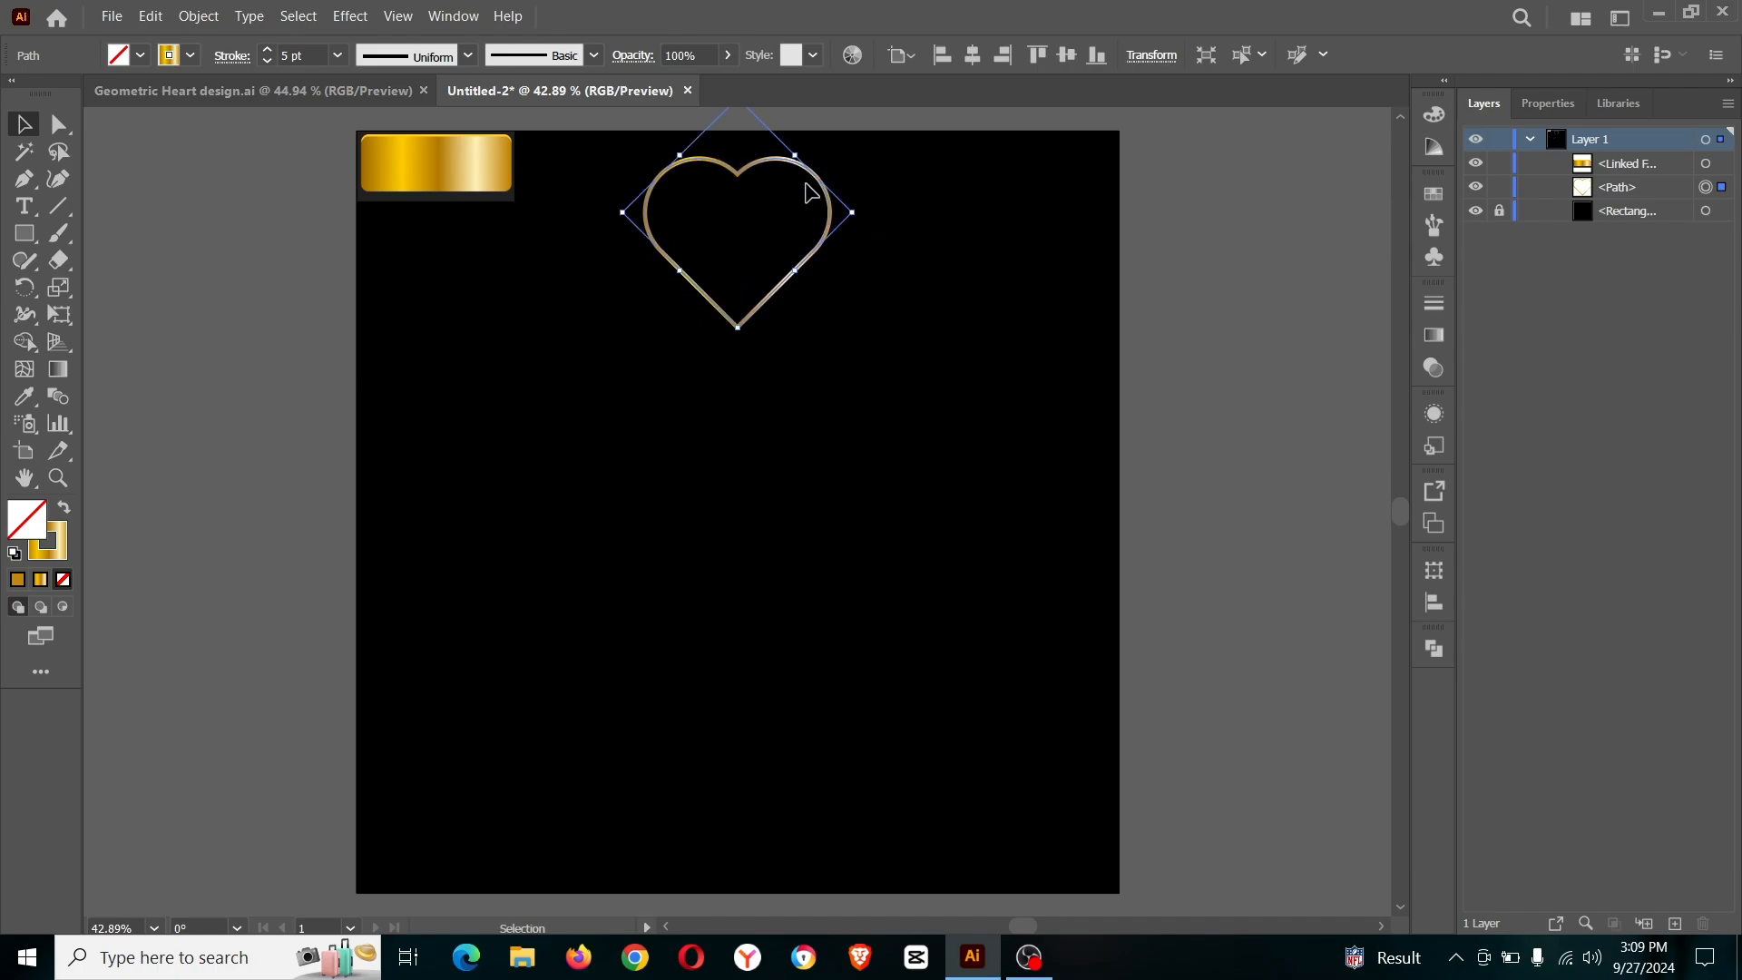
- Start a Transform effect on the heart with 90% horizontal and 90% vertical scale
{"action": "left_click", "coordinate": [362, 22]}
{"action": "mouse_move", "coordinate": [463, 221]}
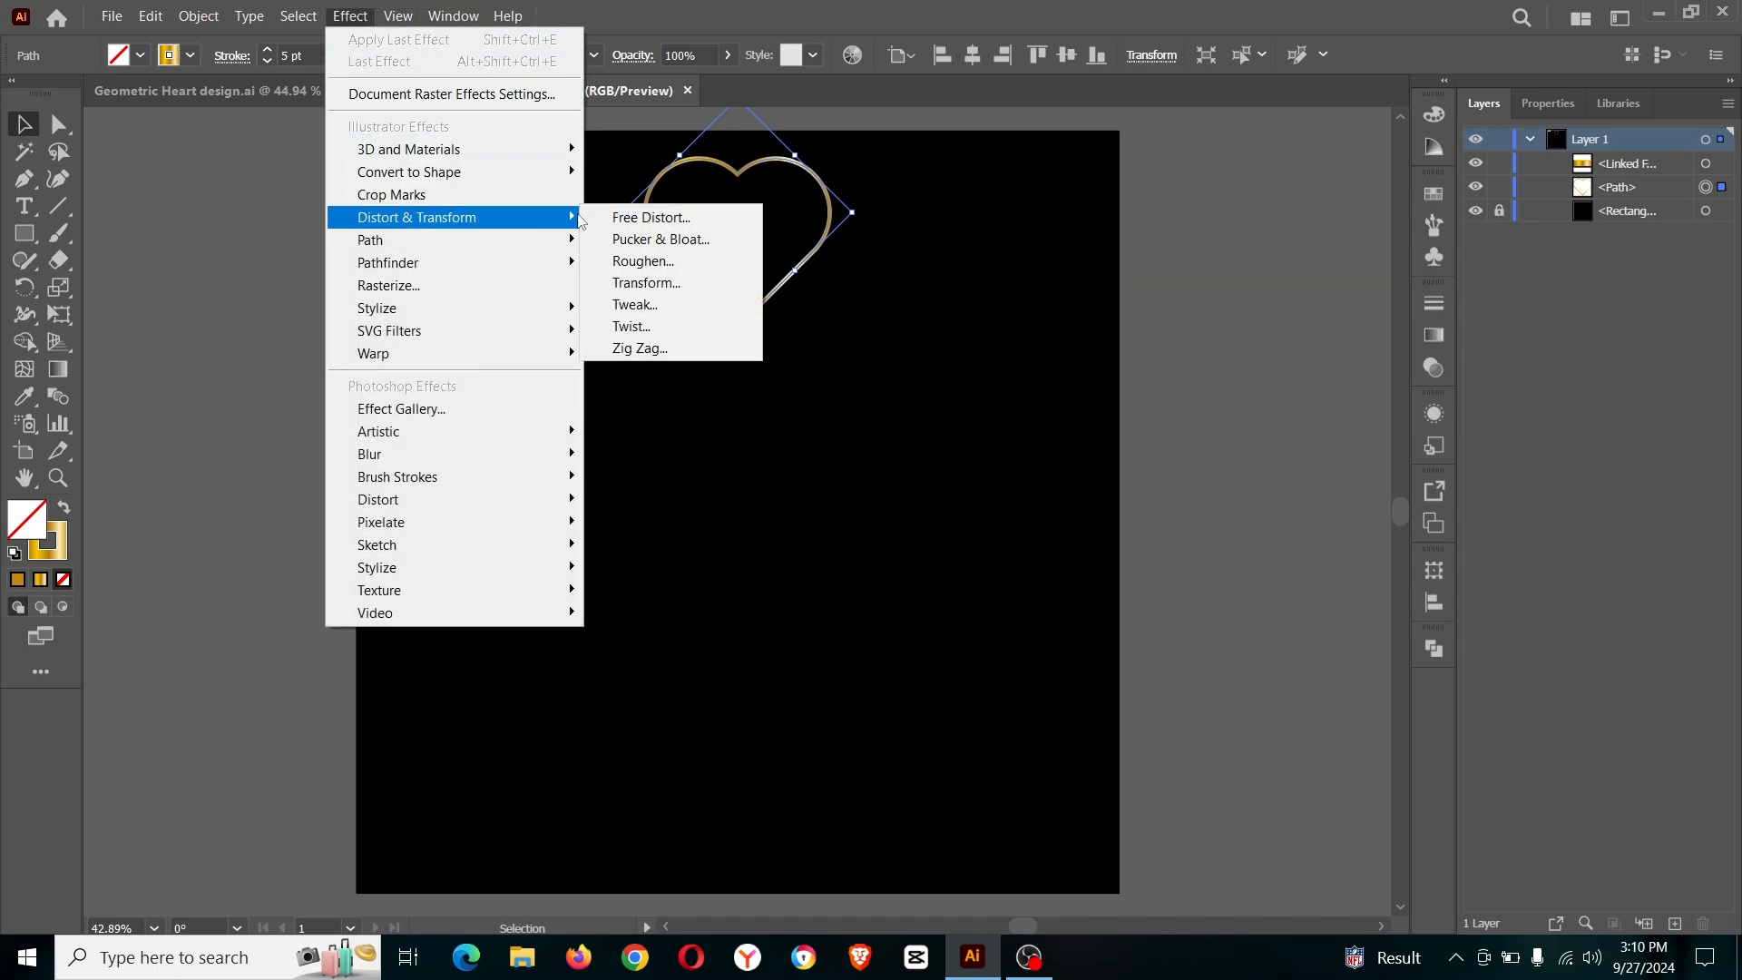
{"action": "left_click", "coordinate": [668, 284]}
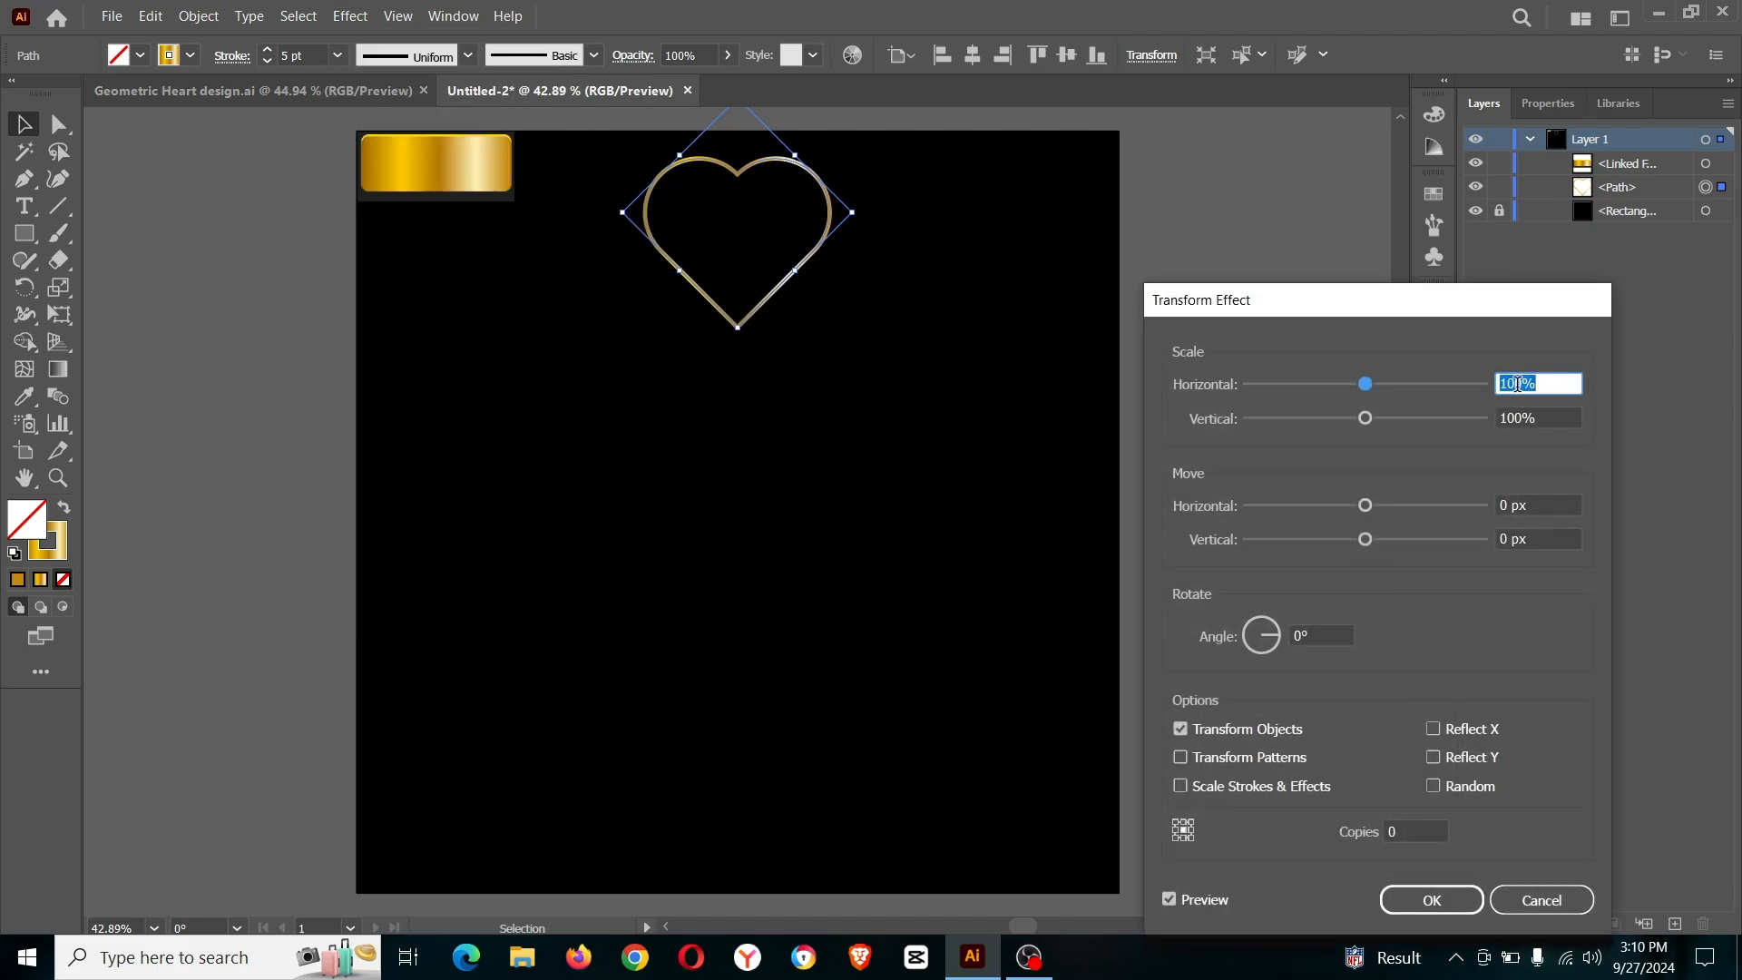
{"action": "left_click_drag", "start_coordinate": [1517, 383], "coordinate": [1503, 381]}
{"action": "type", "text": "9"}
{"action": "left_click_drag", "start_coordinate": [1513, 417], "coordinate": [1499, 417]}
{"action": "type", "text": "9"}
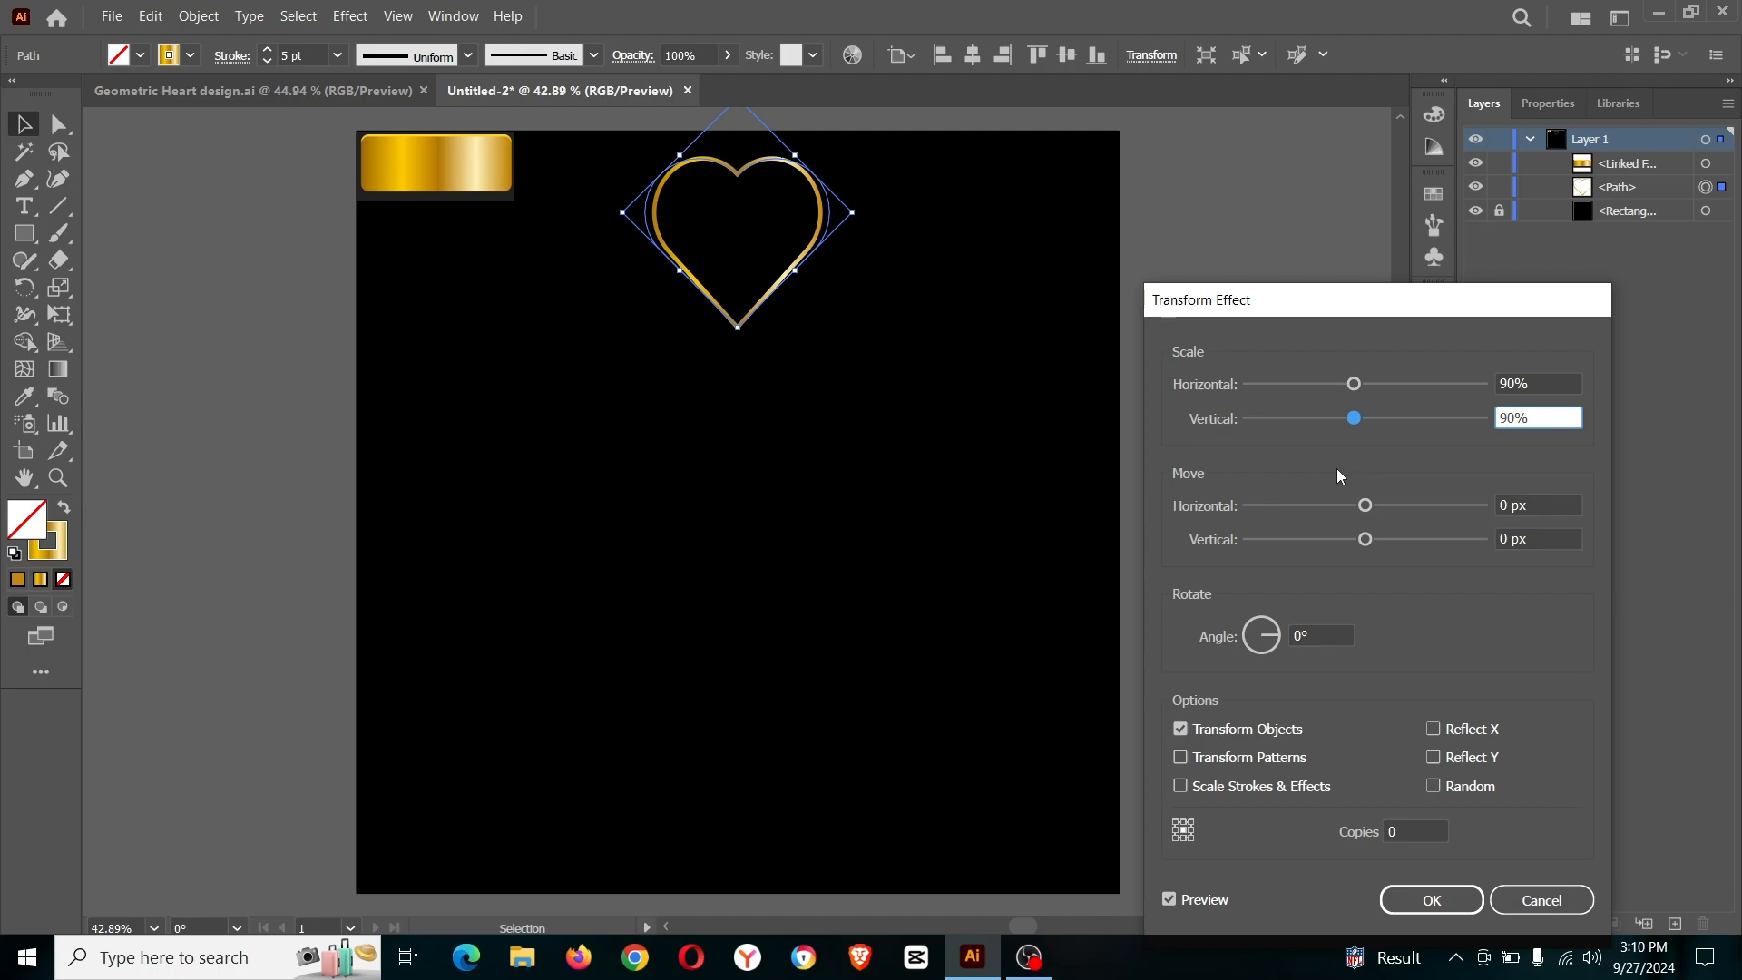
- Give the Transform effect 15 copies and a slight rotation angle, and apply it to the heart
{"action": "left_click", "coordinate": [1401, 831]}
{"action": "type", "text": "15"}
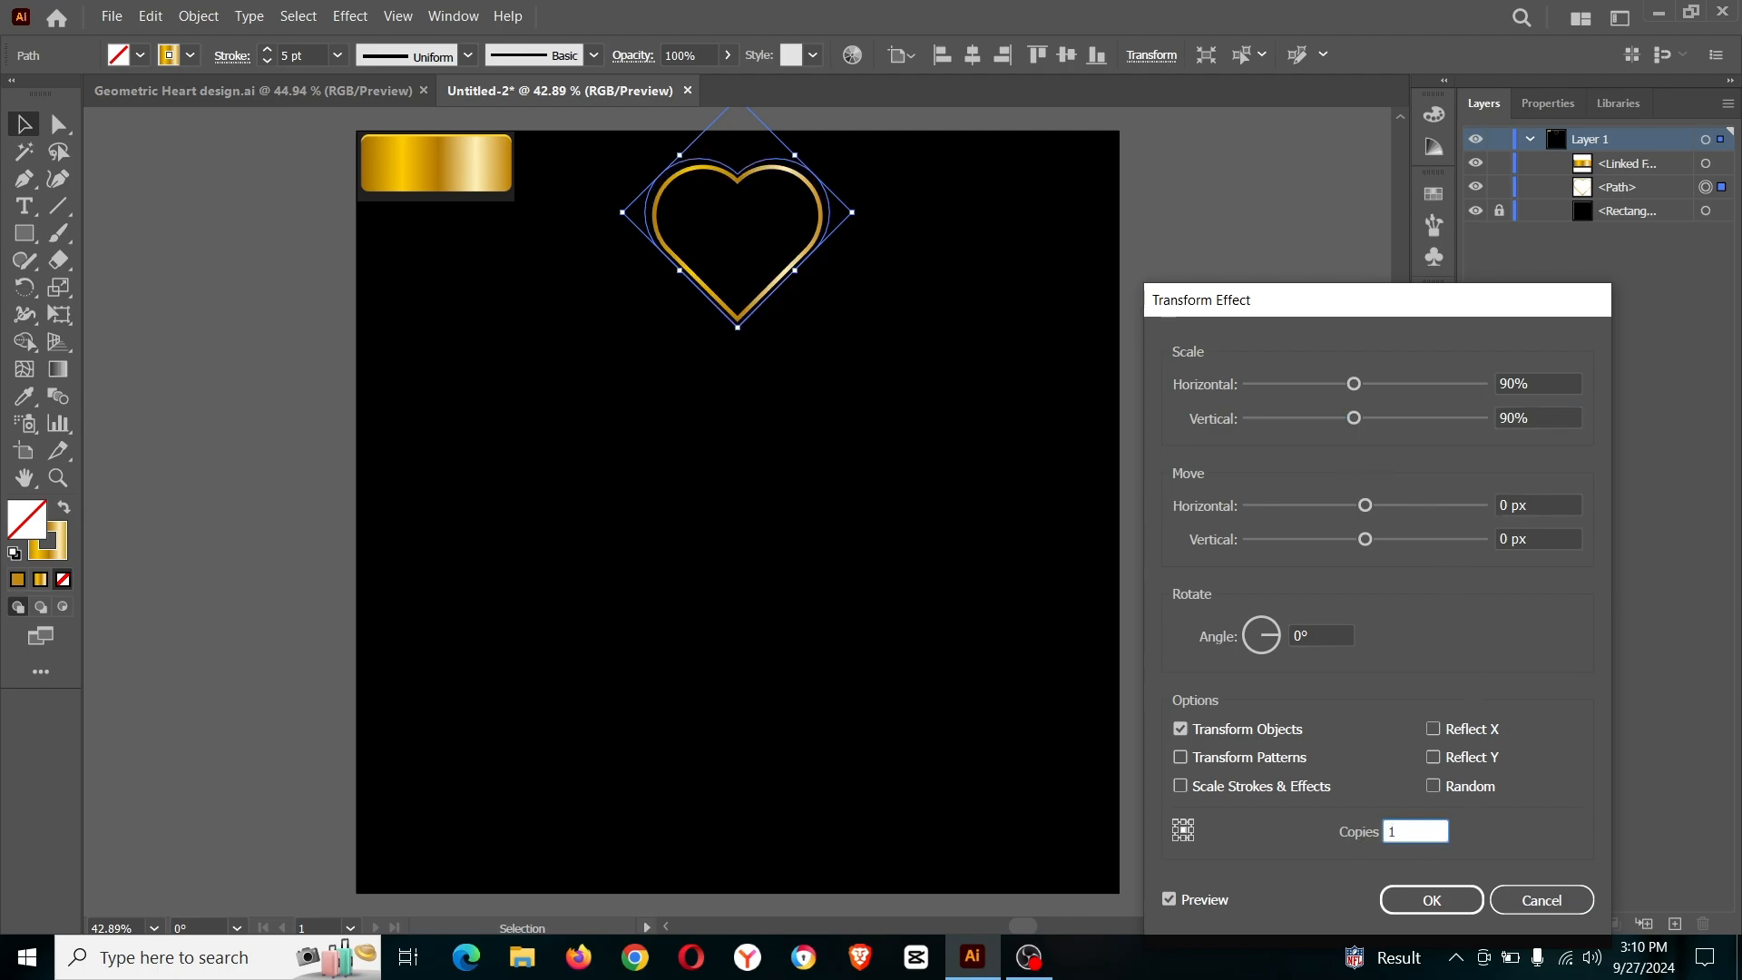
{"action": "left_click", "coordinate": [1303, 639]}
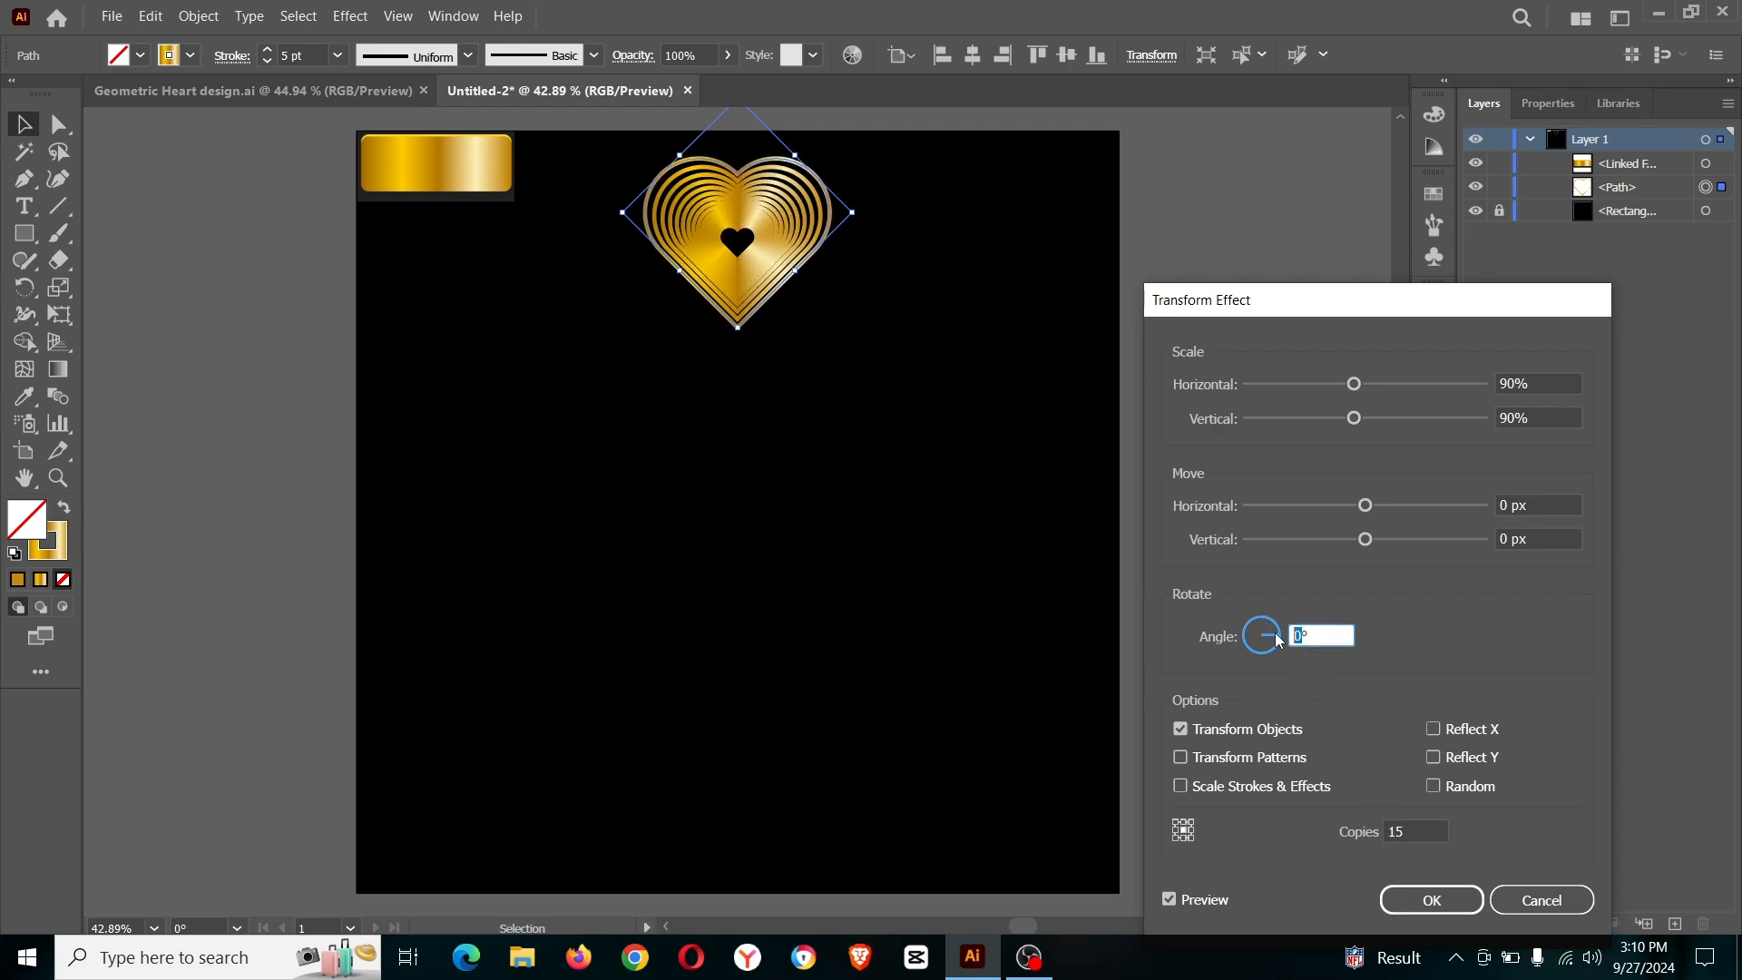
{"action": "left_click", "coordinate": [1433, 900]}
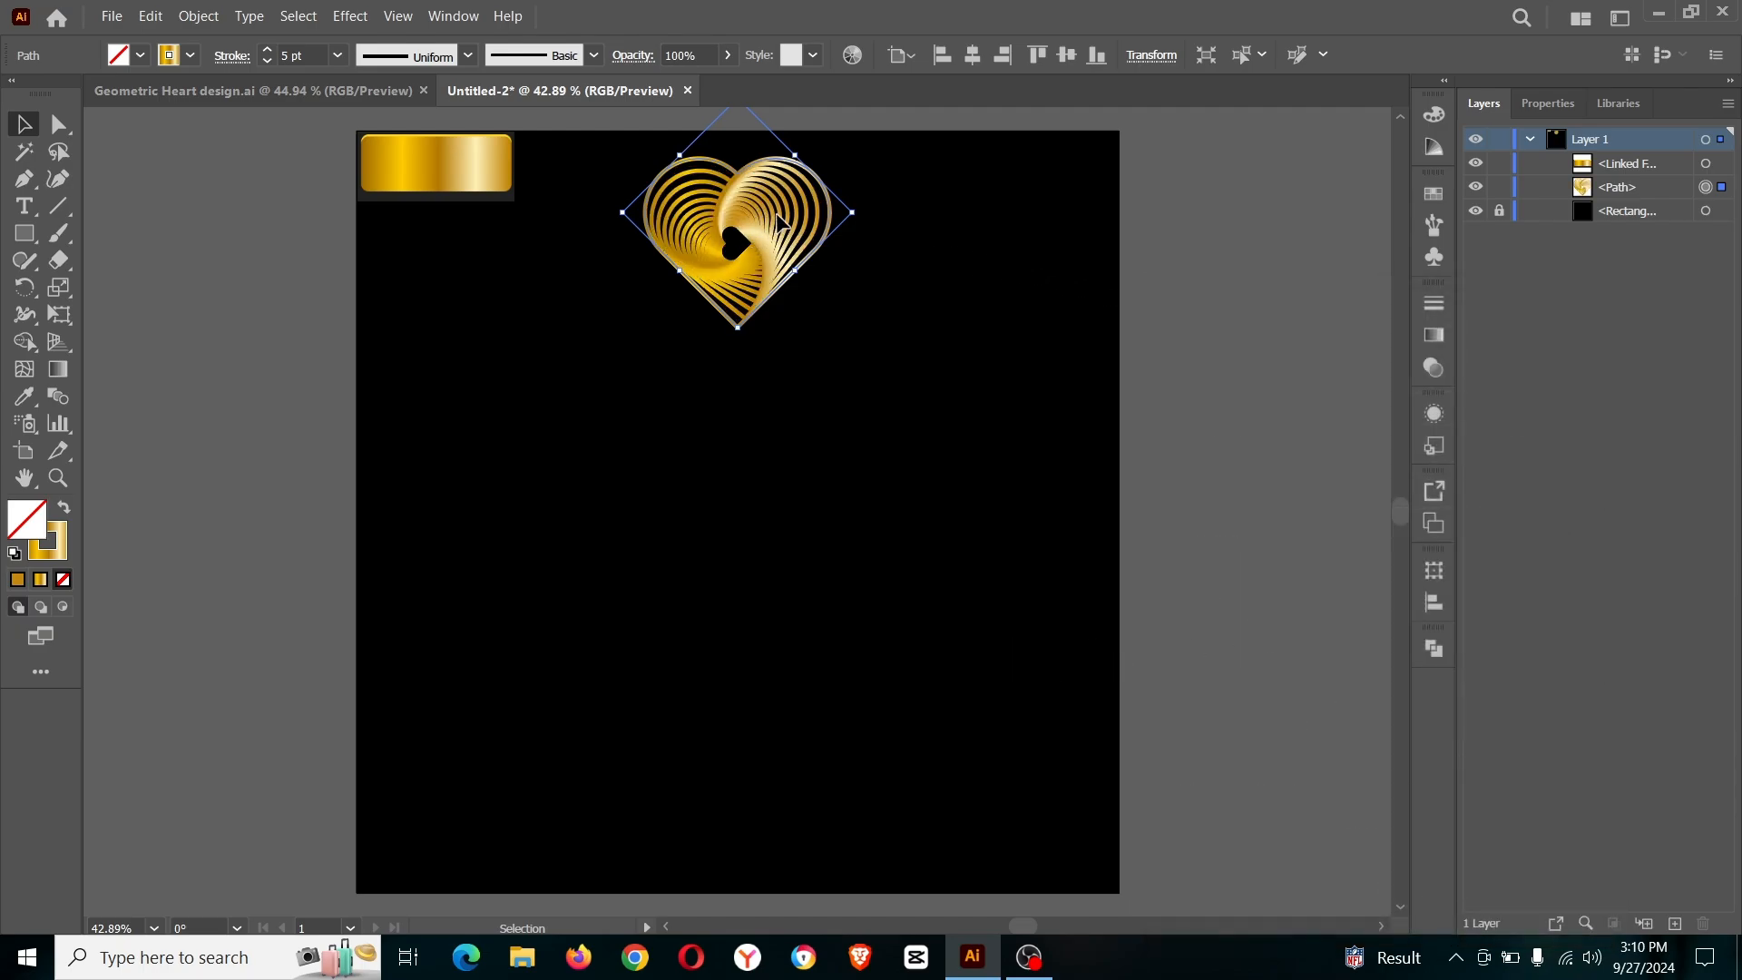
- Add a second Transform effect to the heart, moving it 223 px horizontally and 85 px vertically
{"action": "left_click", "coordinate": [343, 16]}
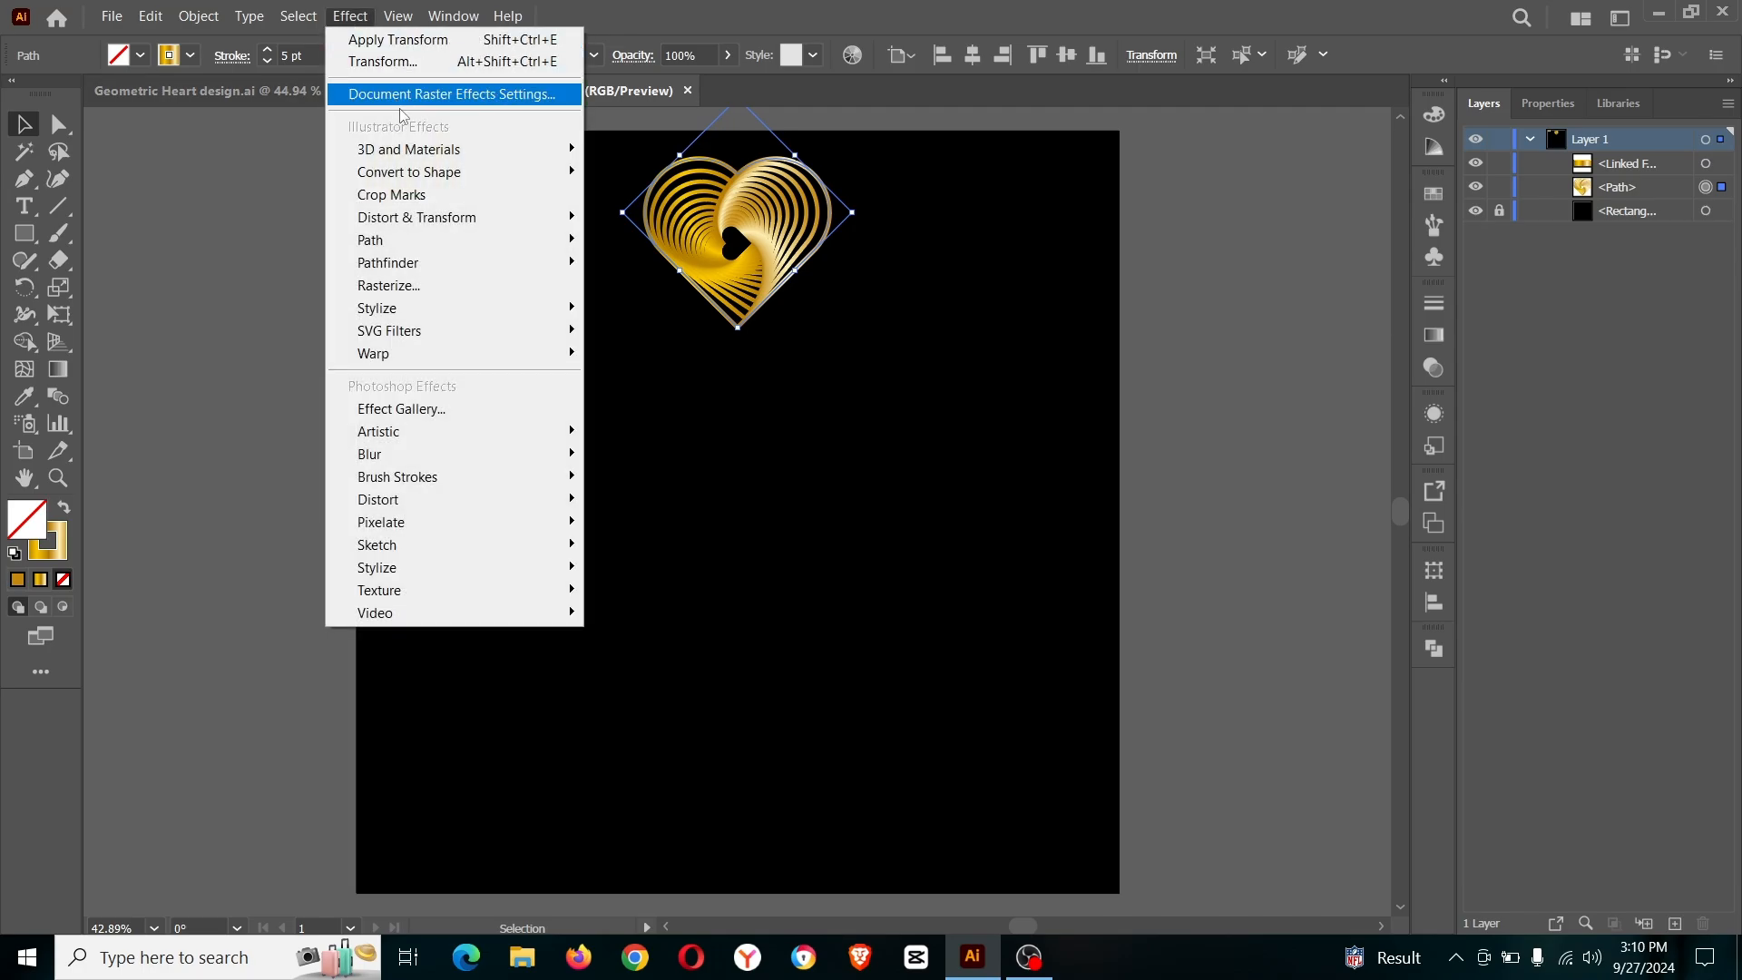
{"action": "mouse_move", "coordinate": [459, 218]}
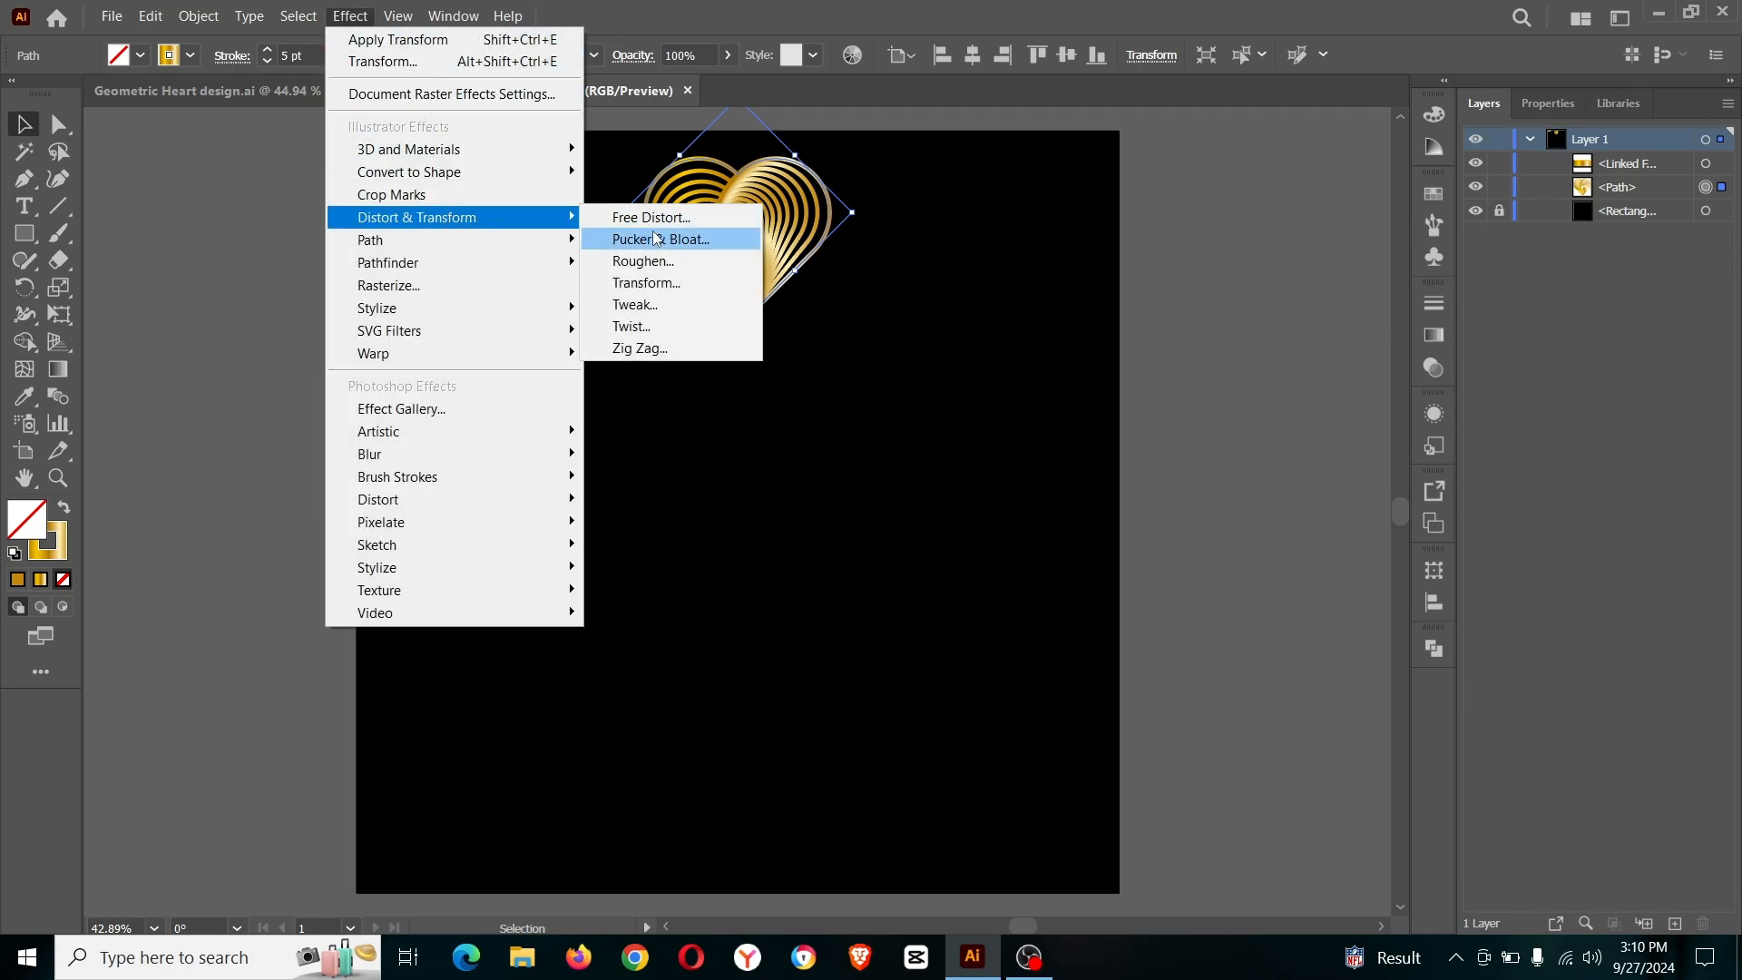
{"action": "left_click", "coordinate": [665, 284]}
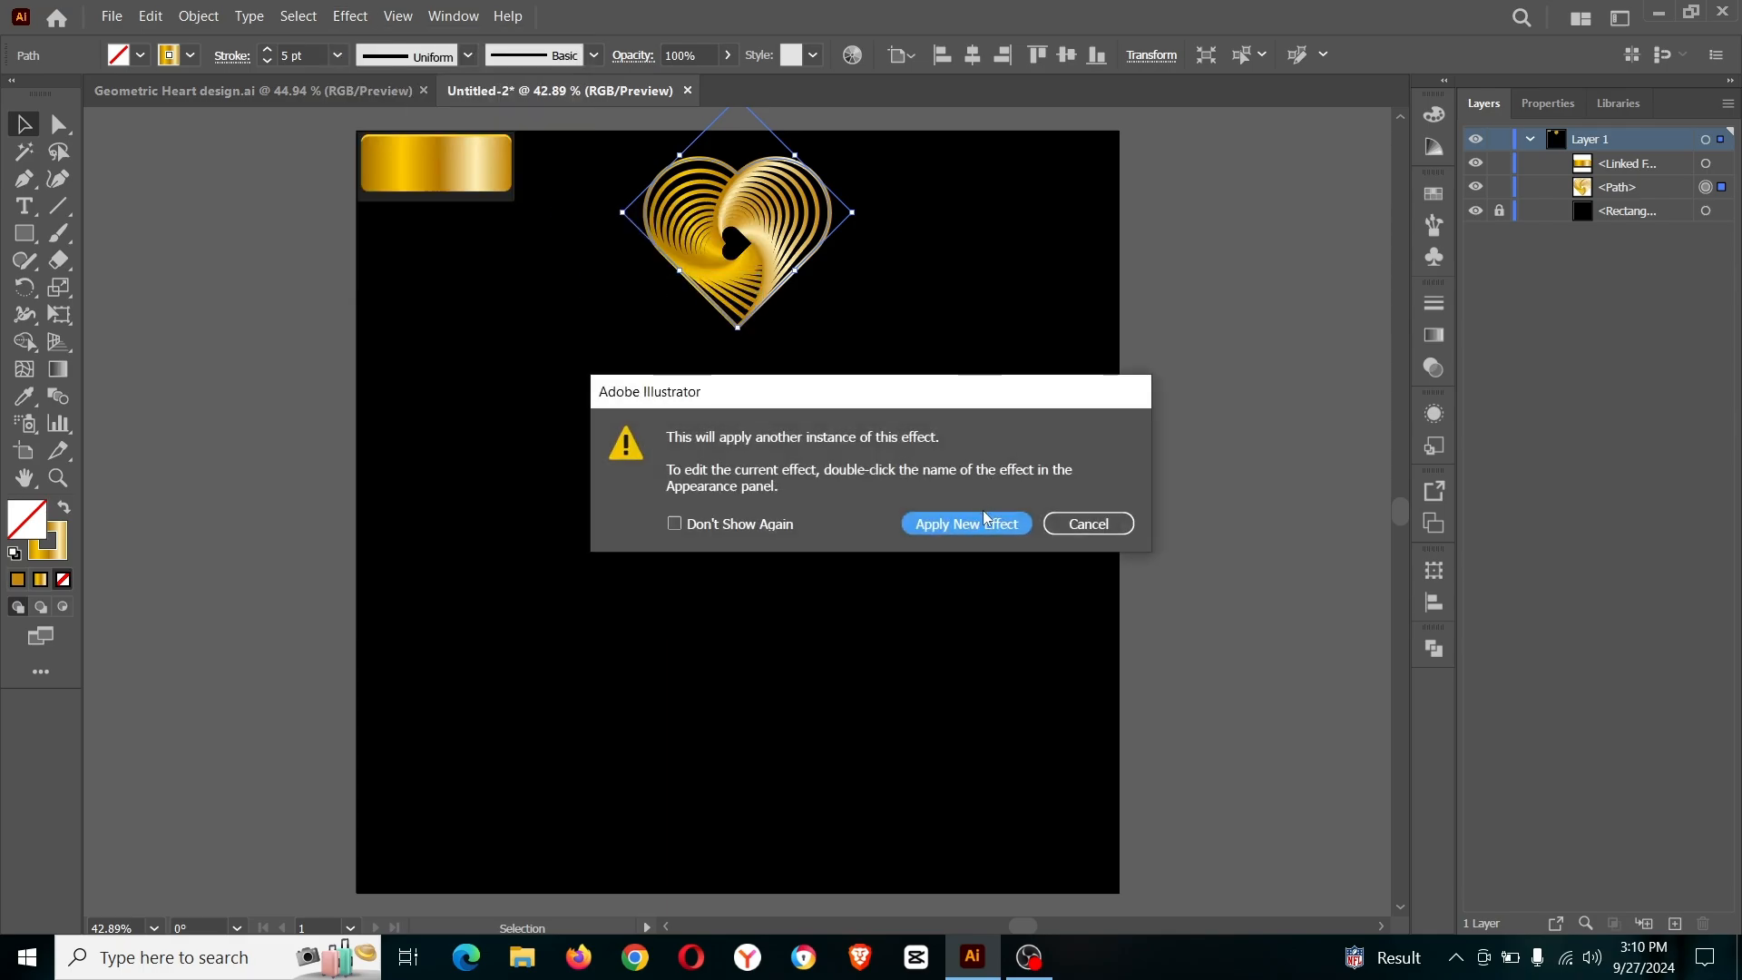
{"action": "left_click", "coordinate": [969, 526]}
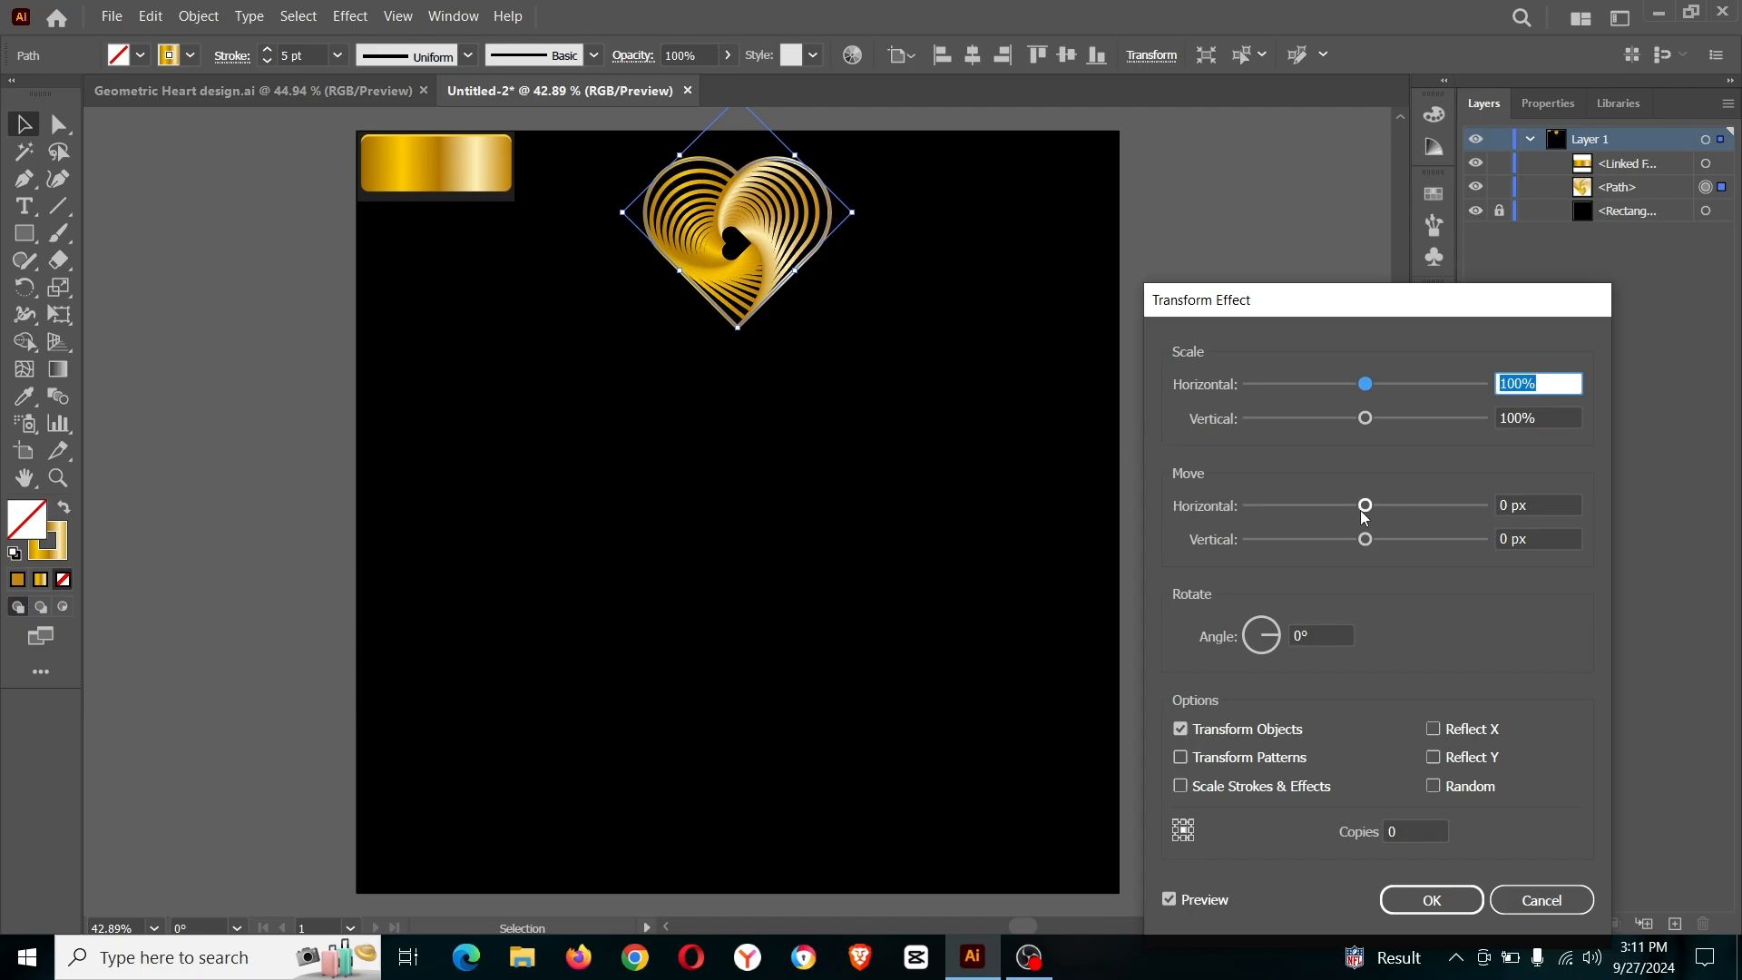
{"action": "left_click", "coordinate": [1514, 504]}
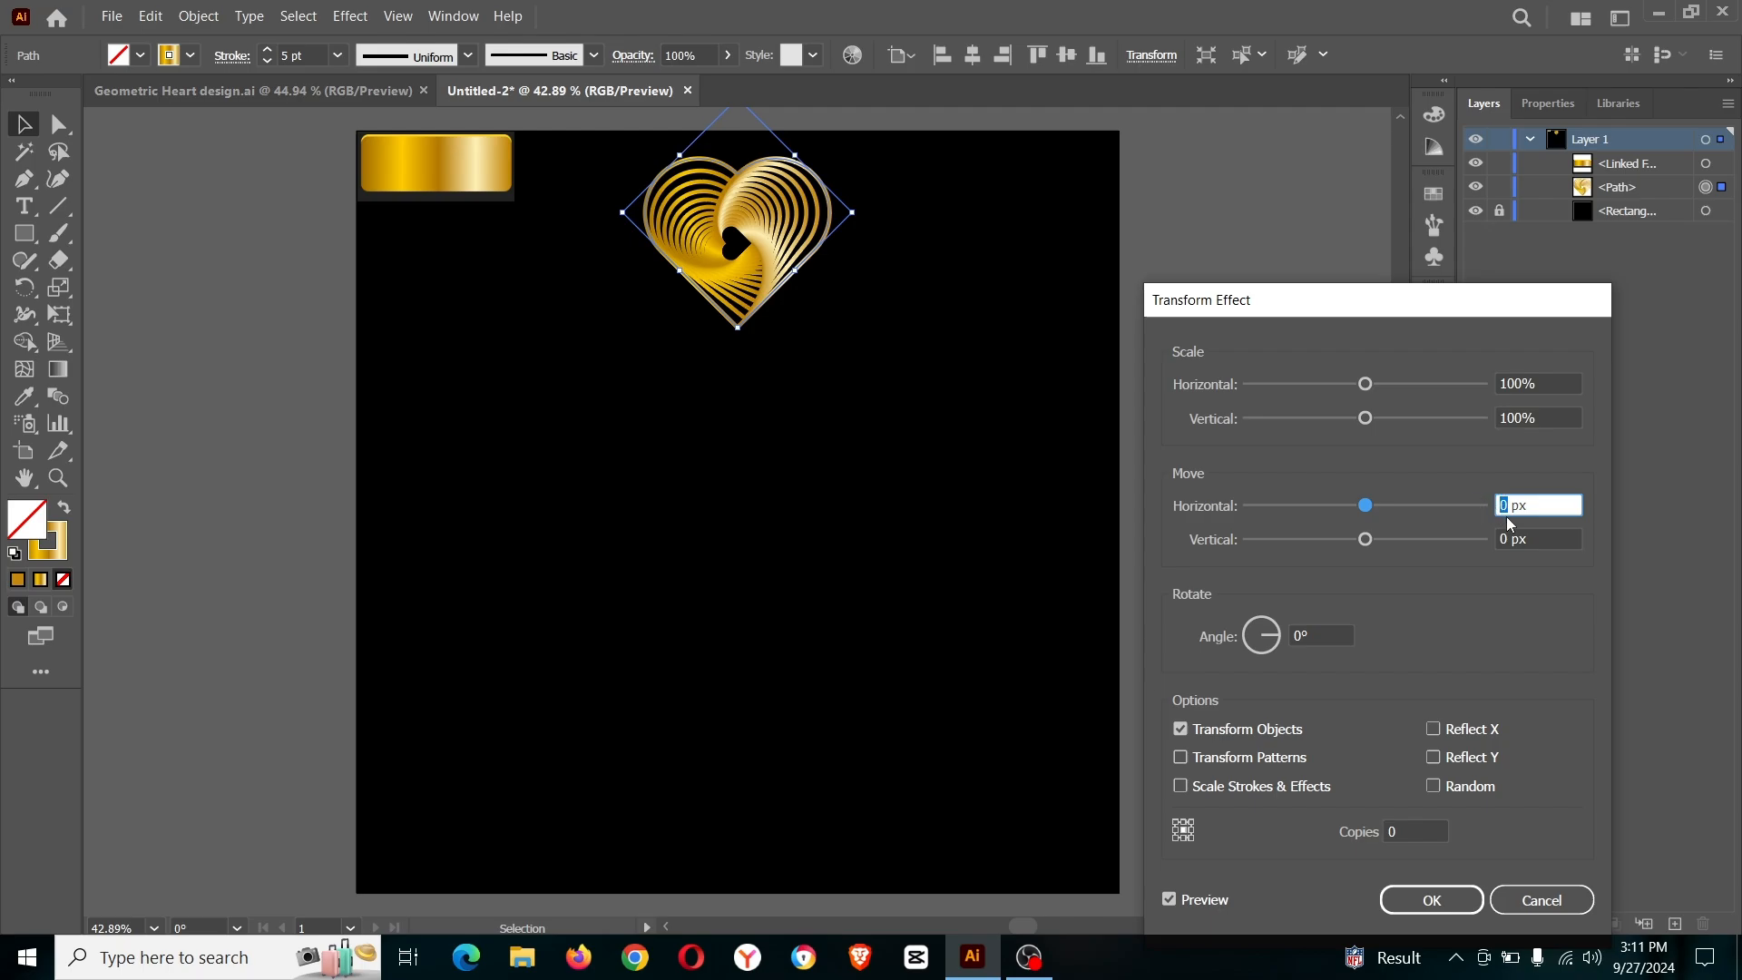
{"action": "type", "text": "223"}
{"action": "key", "text": "Tab"}
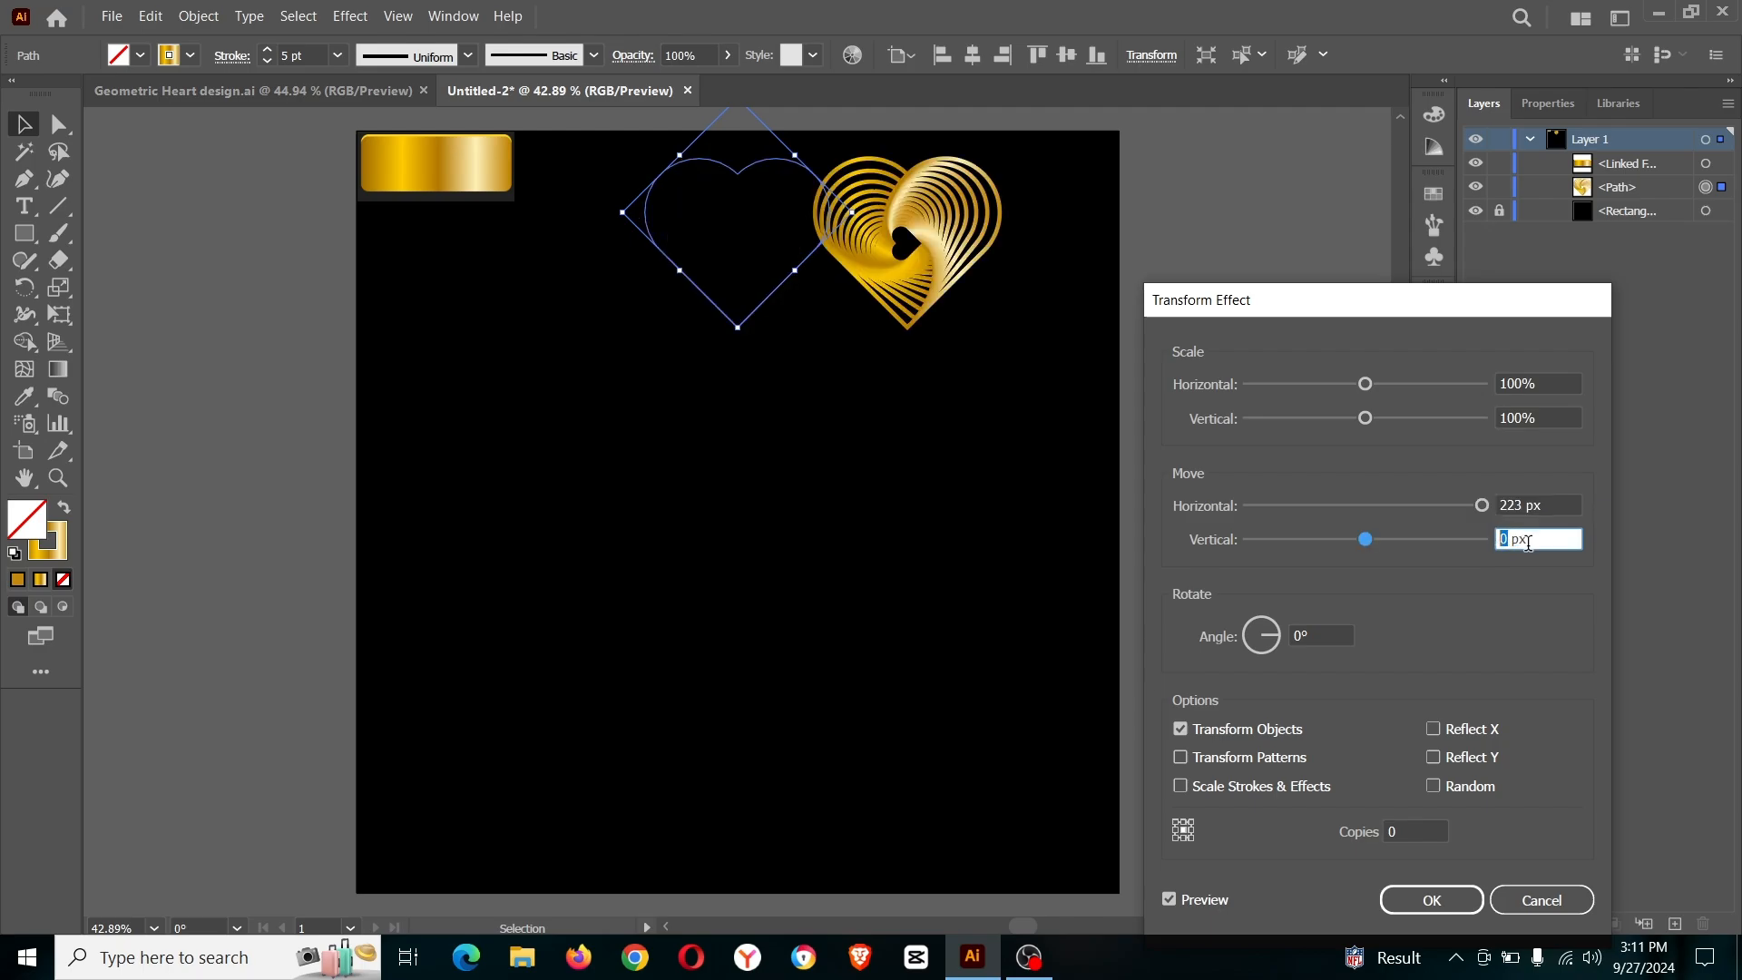
{"action": "type", "text": "85"}
- Give the second Transform effect 9 copies and a -36° rotation, and apply it to form a ring of hearts
{"action": "left_click", "coordinate": [1393, 831]}
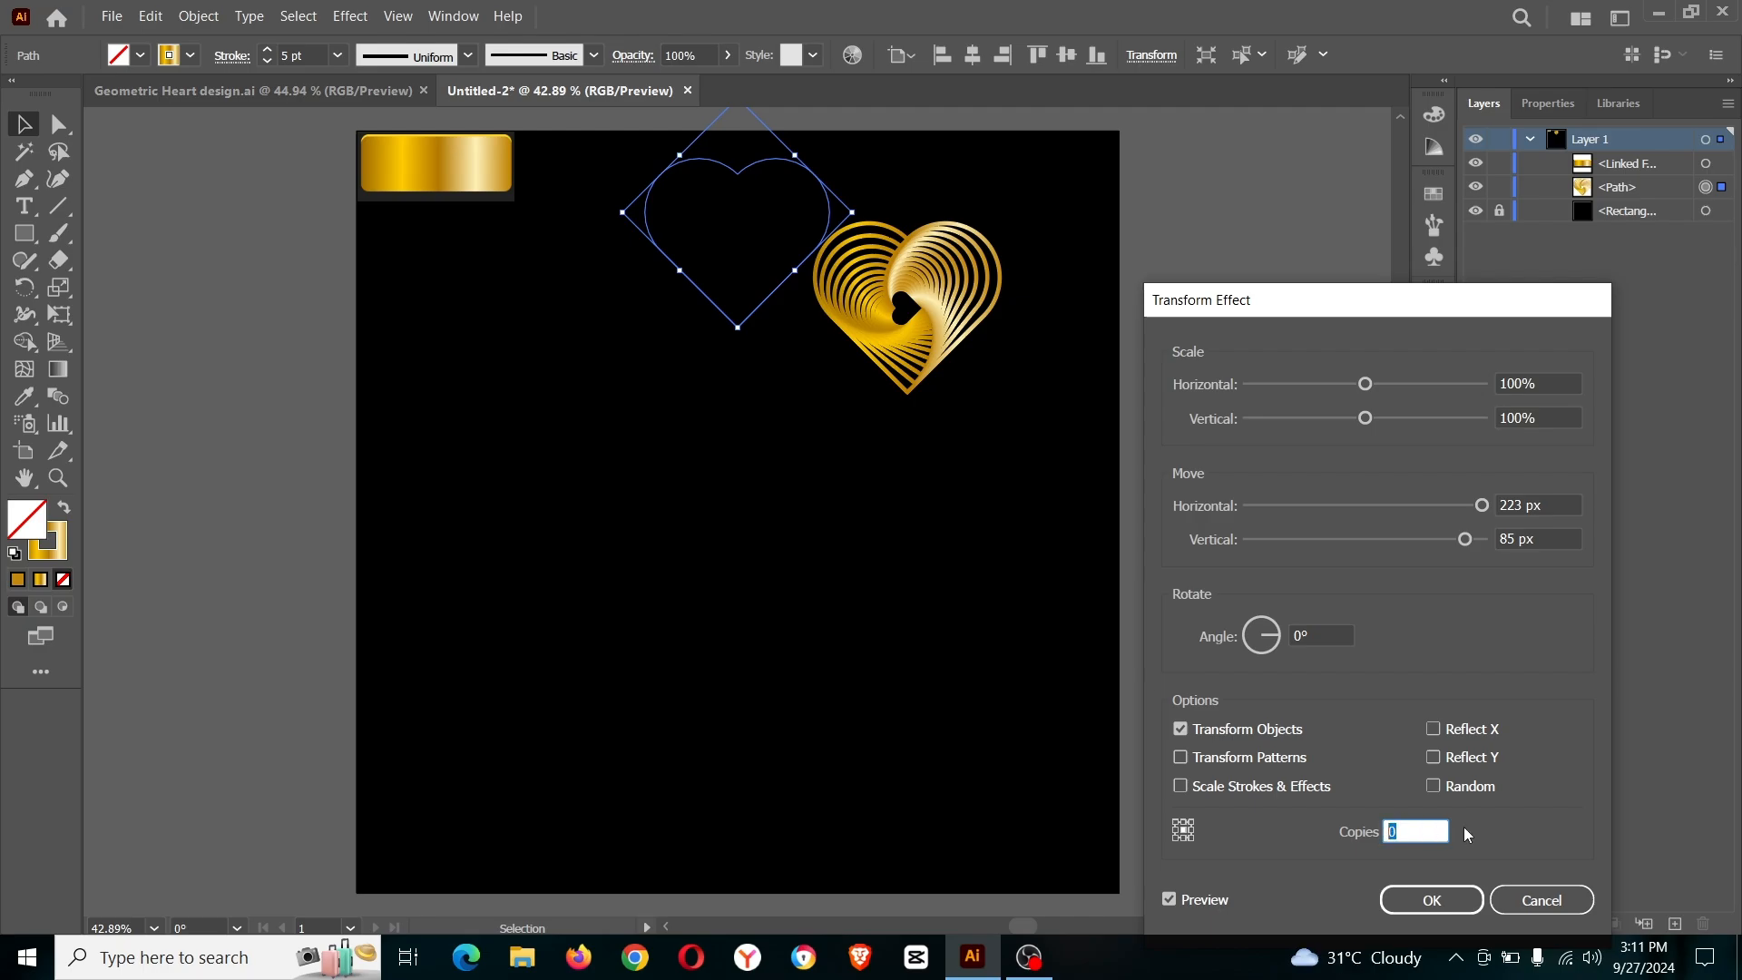
{"action": "type", "text": "9"}
{"action": "left_click", "coordinate": [1292, 633]}
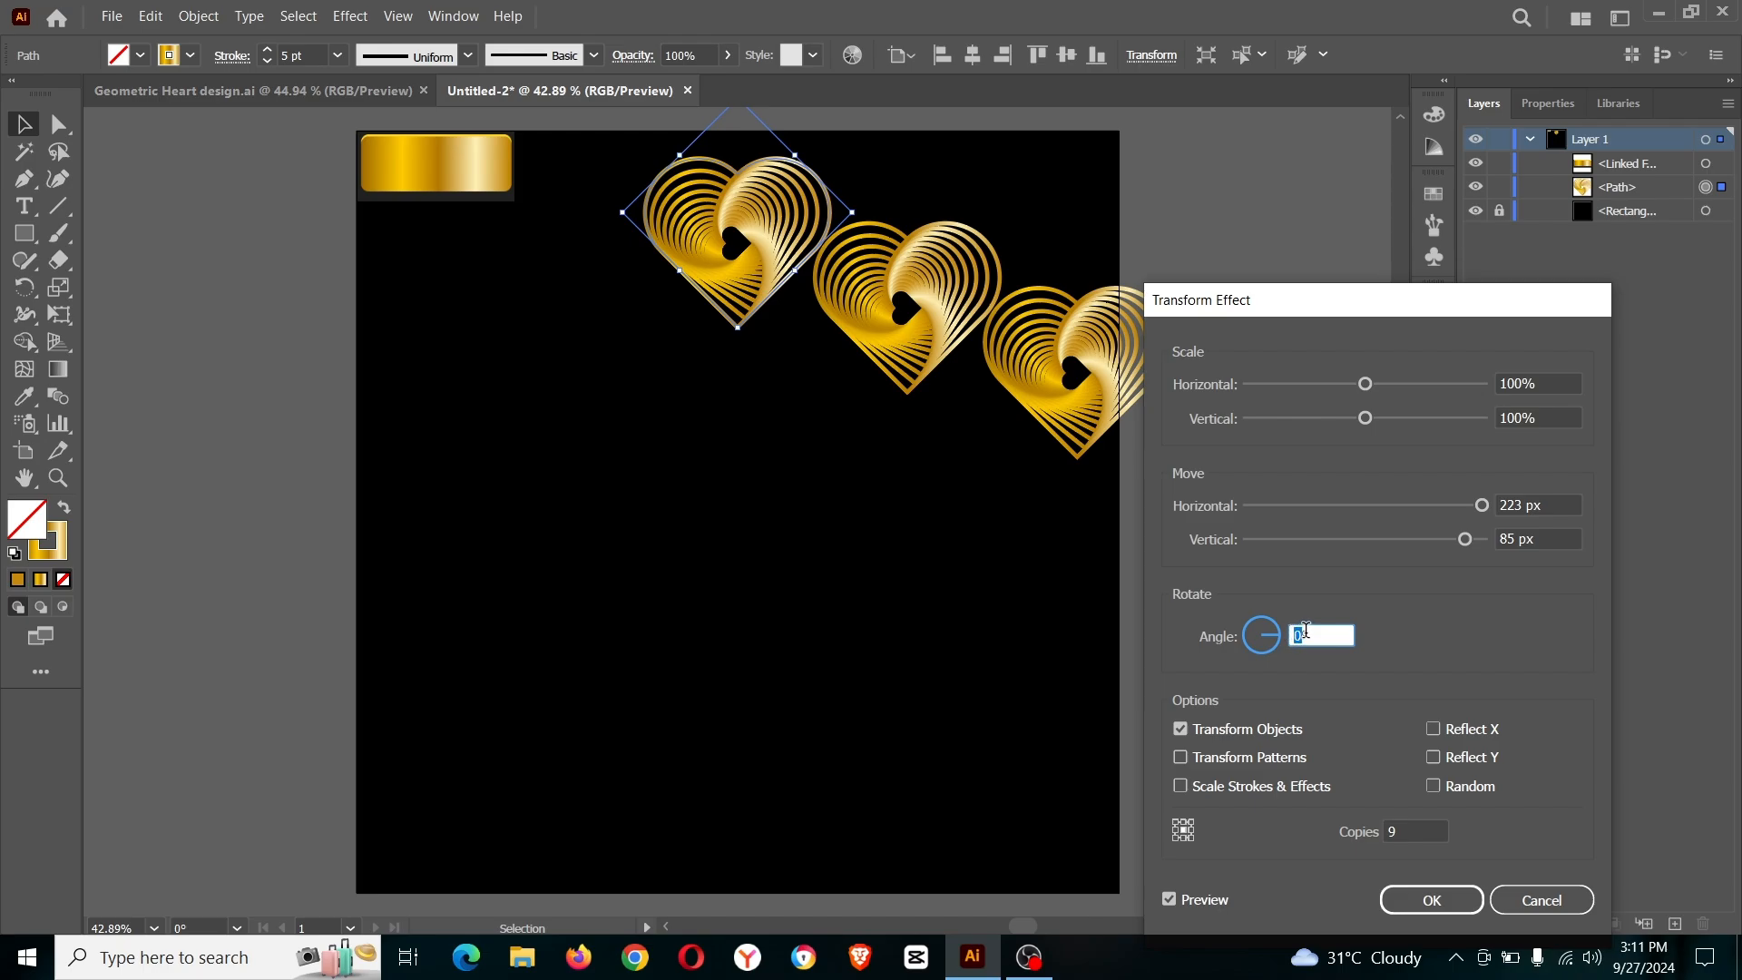
{"action": "type", "text": "-36"}
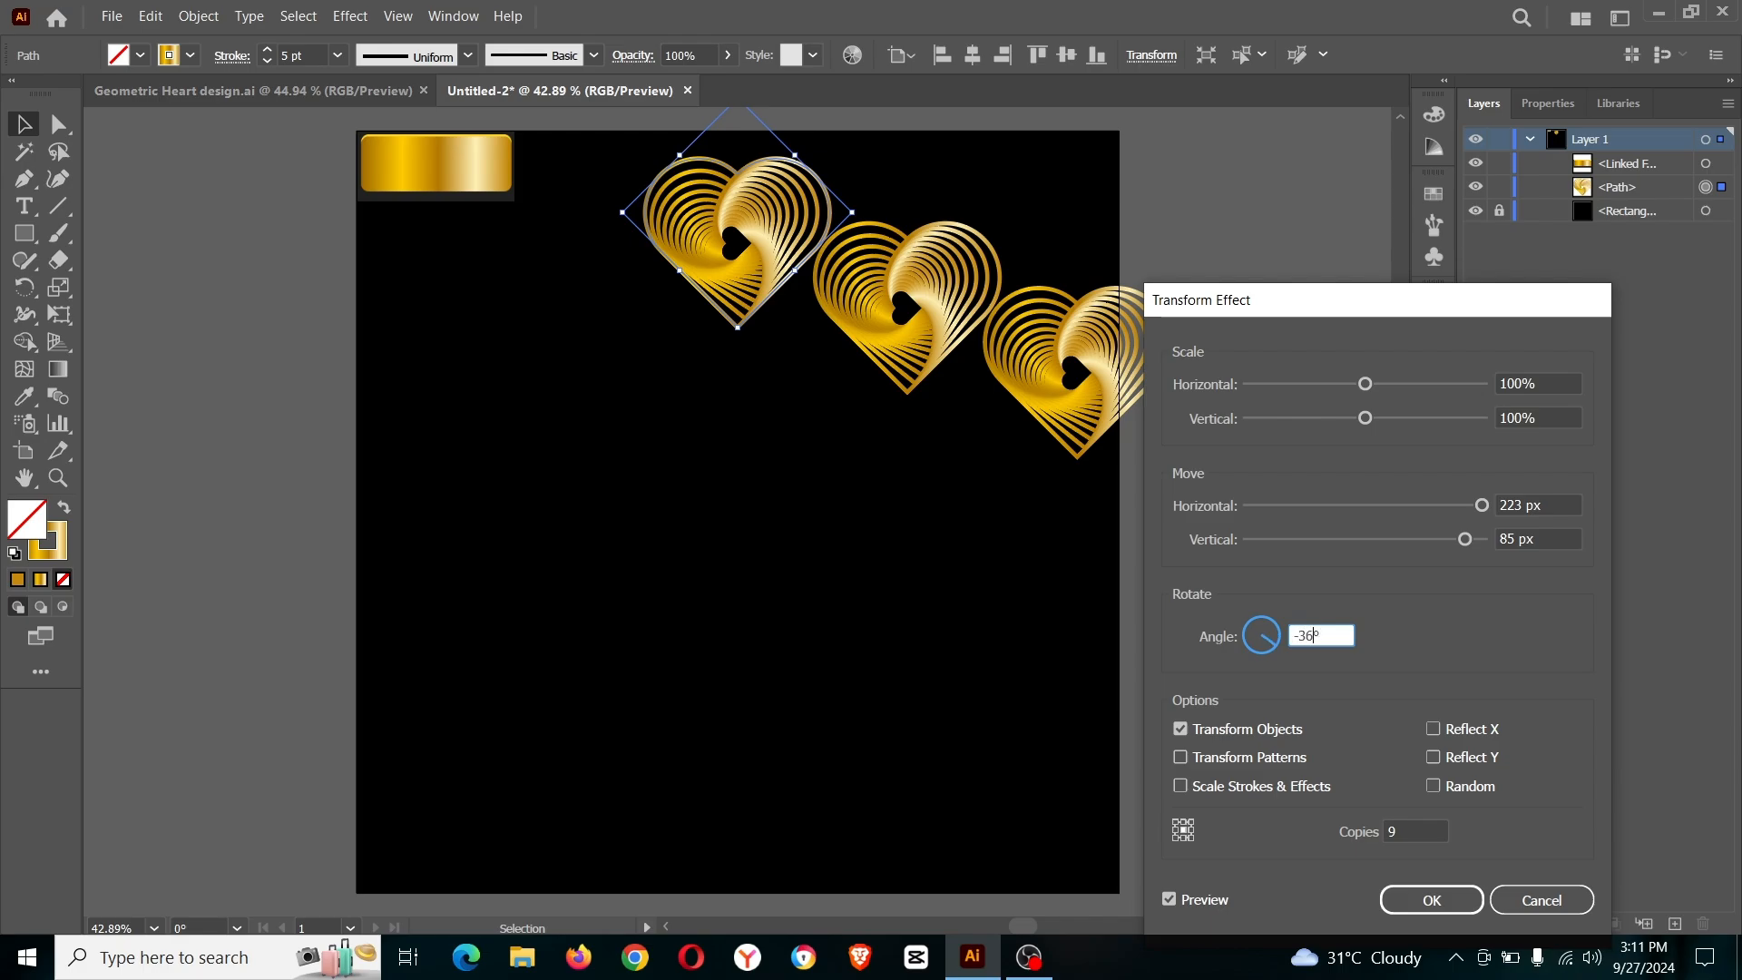
{"action": "left_click", "coordinate": [1432, 901]}
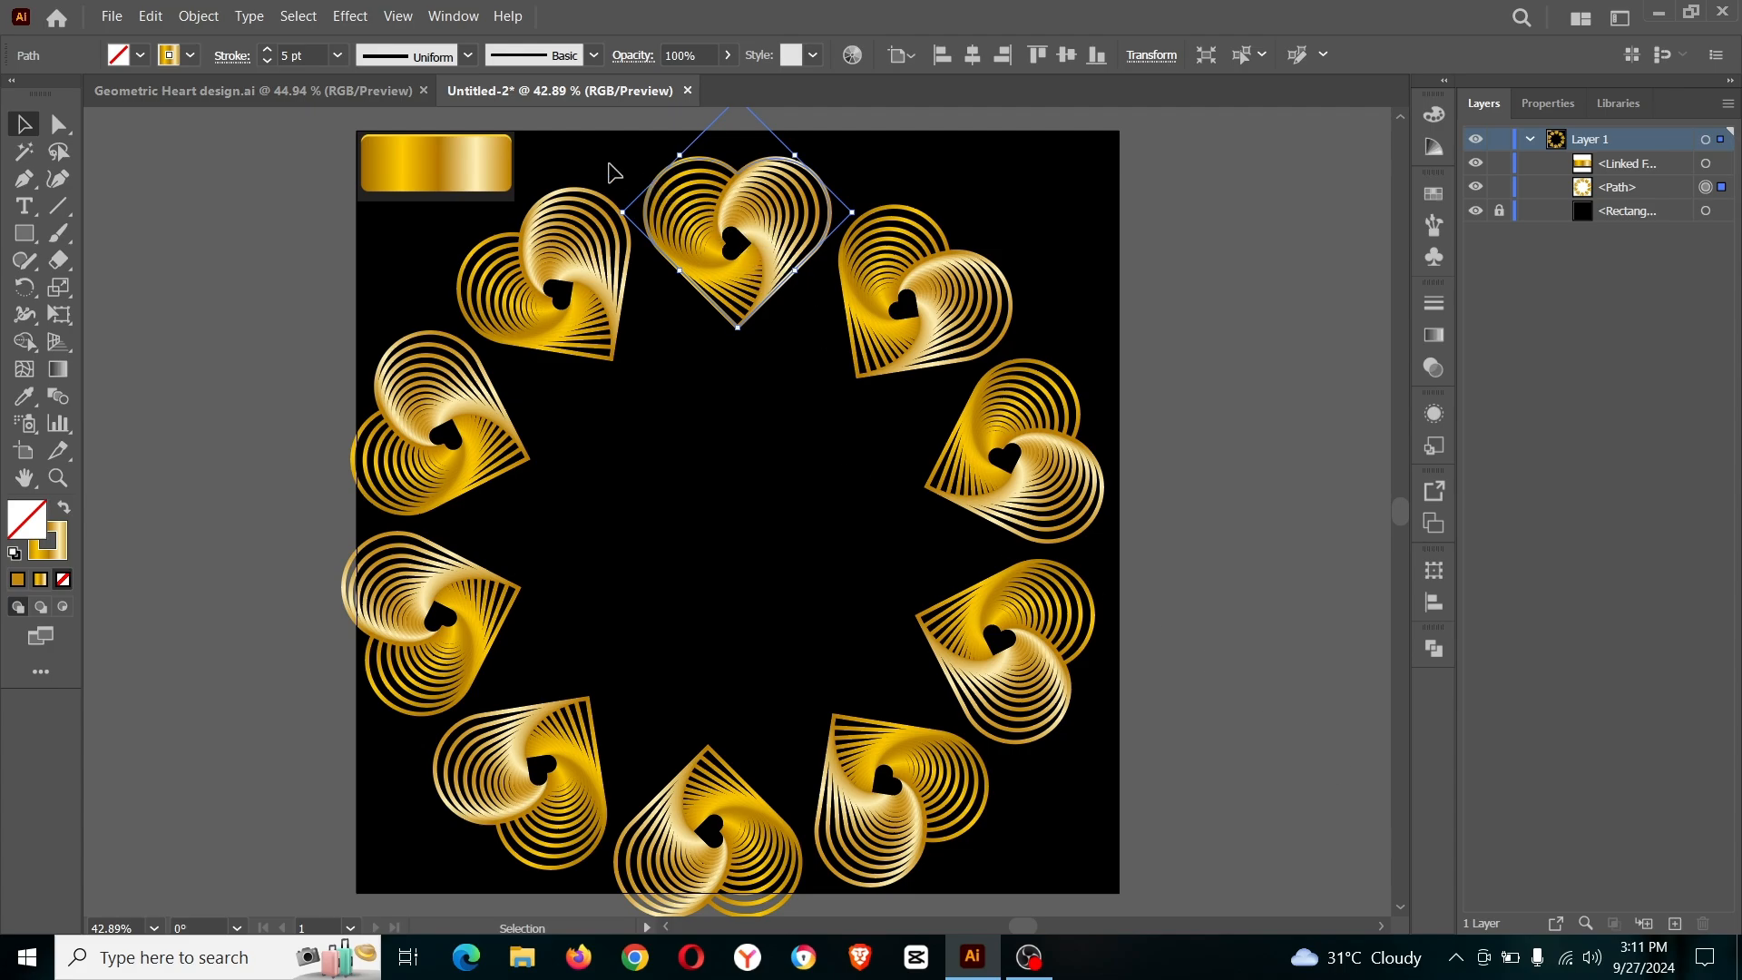
- Expand the appearance of the heart ring and scale the group down proportionally about its center to fit inside the artboard
{"action": "left_click", "coordinate": [199, 17]}
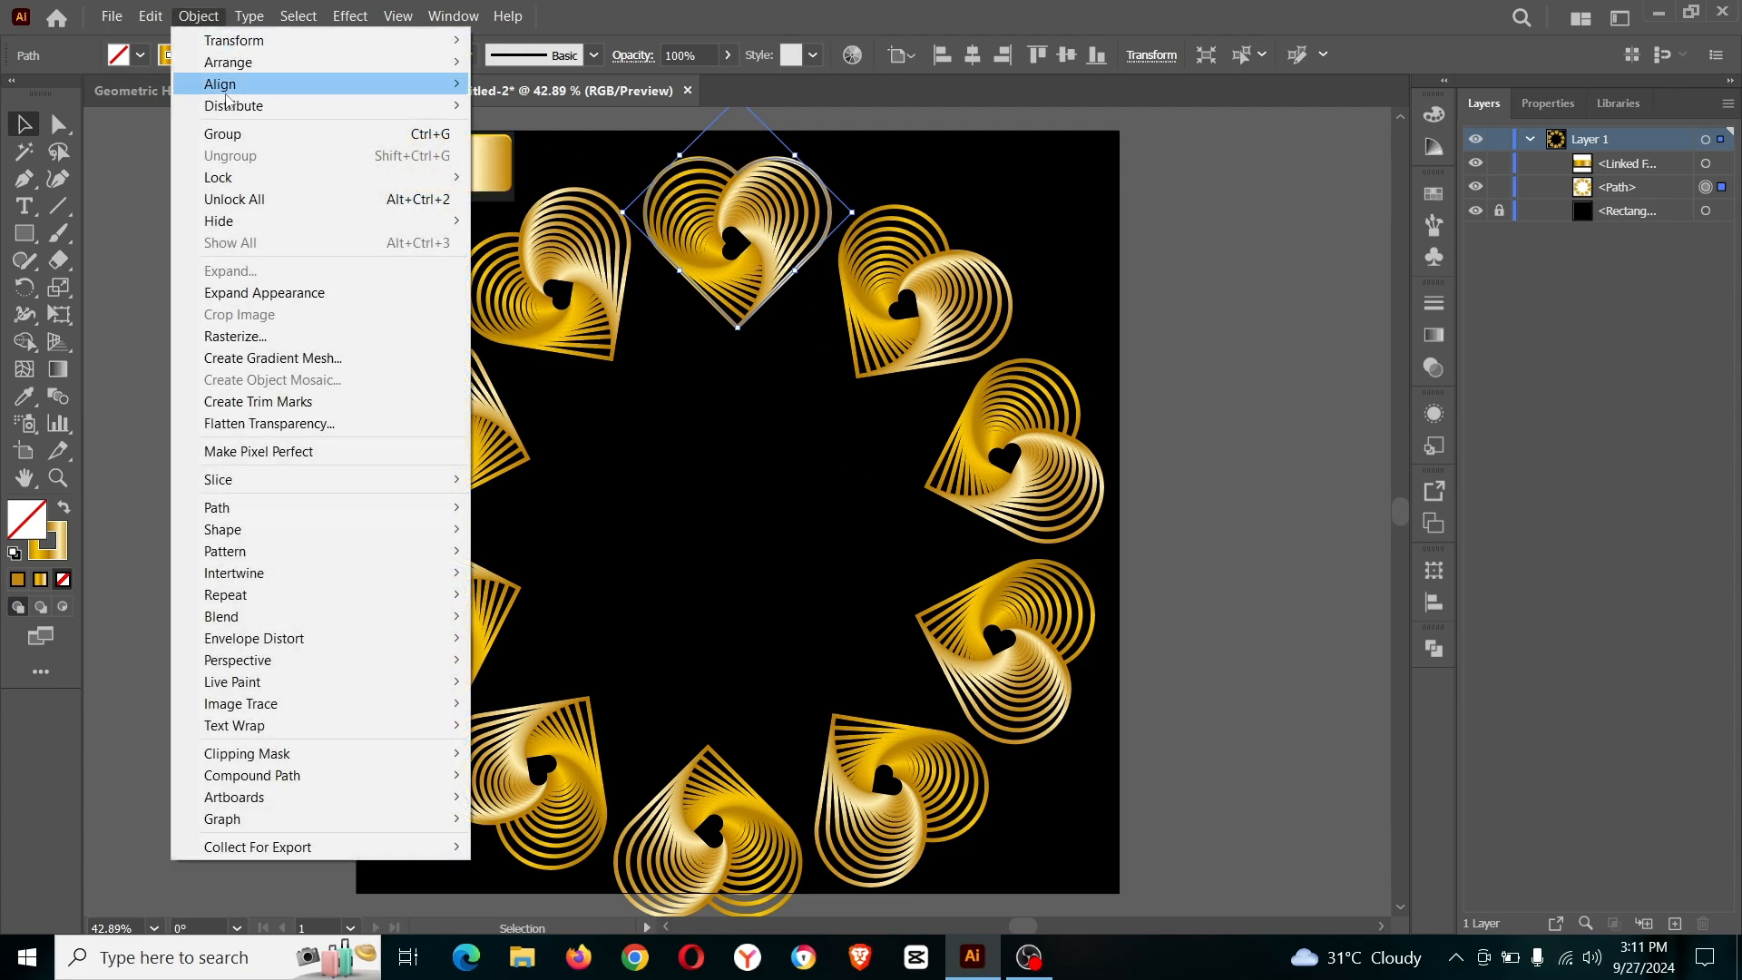
{"action": "left_click", "coordinate": [273, 293]}
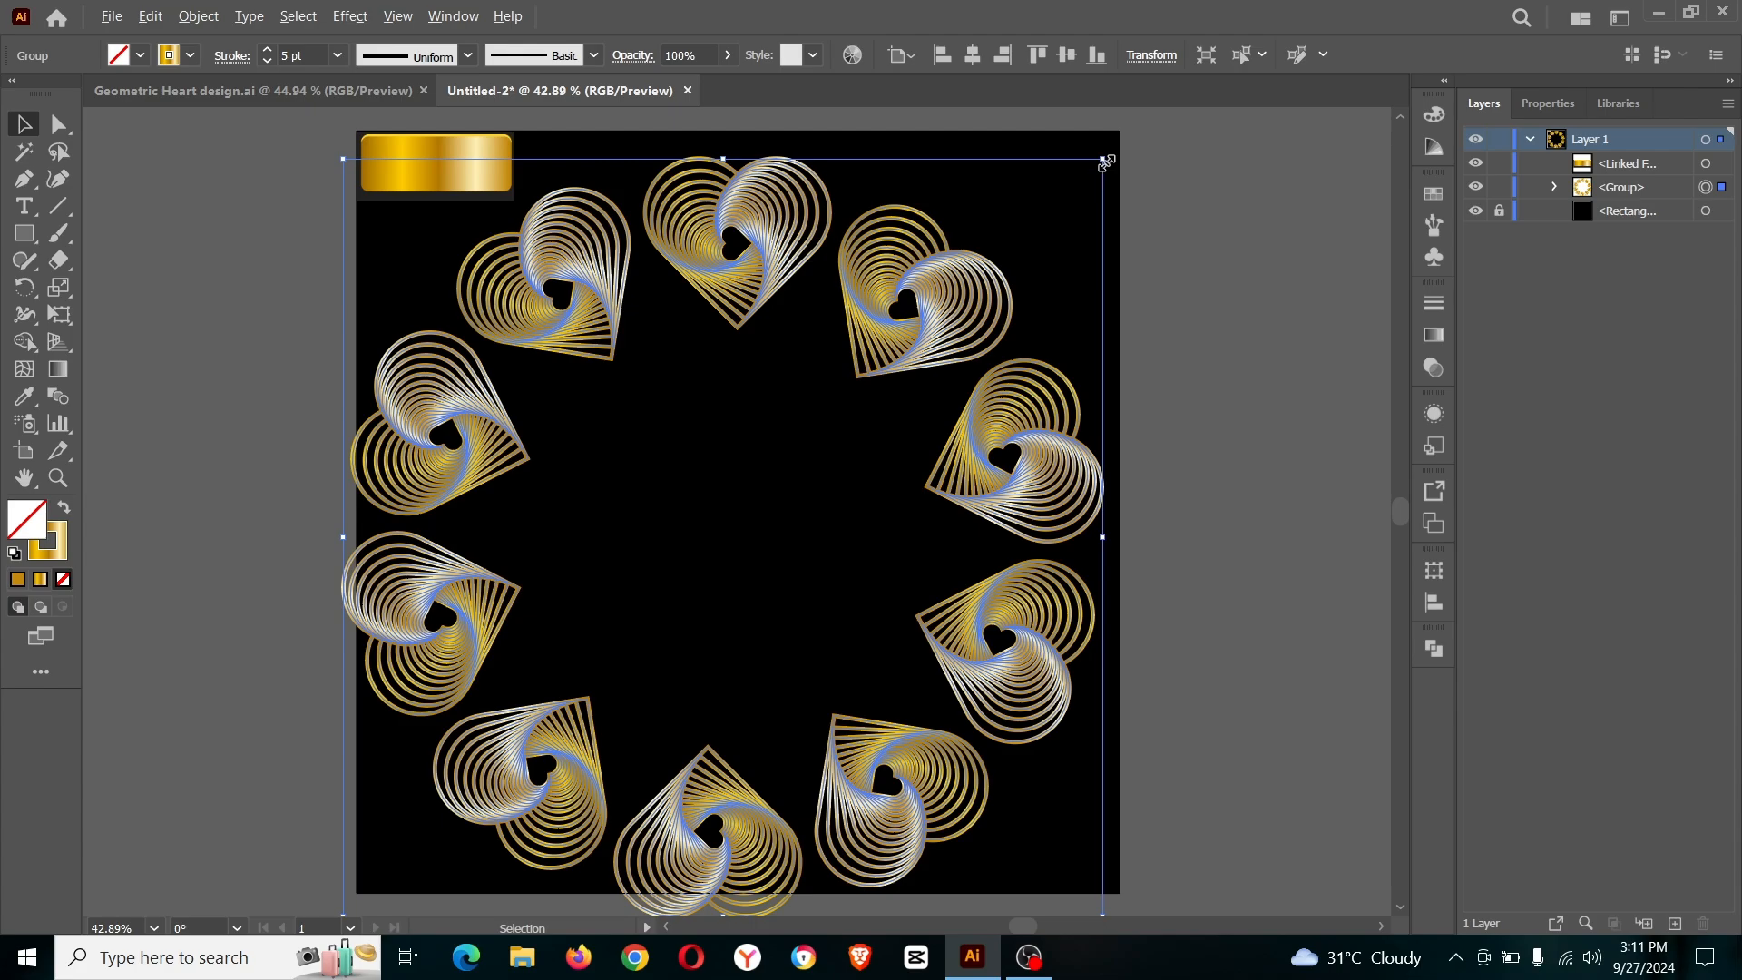
{"action": "left_click_drag", "start_coordinate": [1105, 162], "coordinate": [1063, 196]}
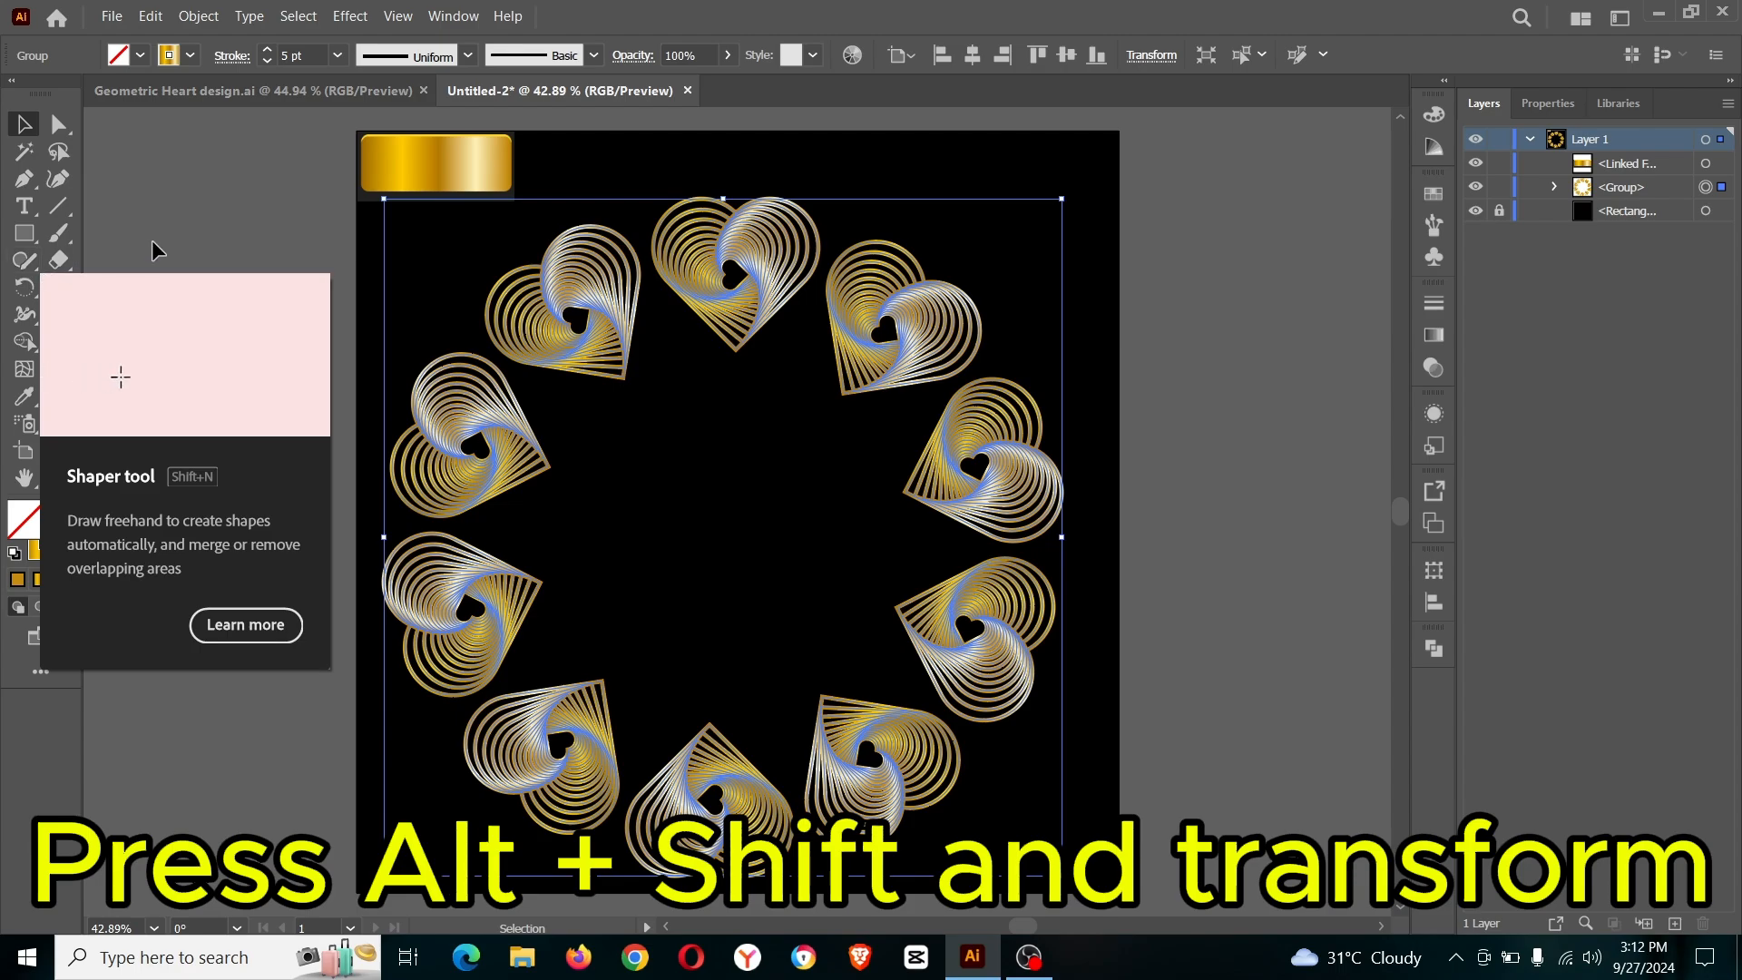
- Create a 10-point star with radii of 25 px and 50 px, and center it on the artboard both ways
{"action": "left_click", "coordinate": [35, 236]}
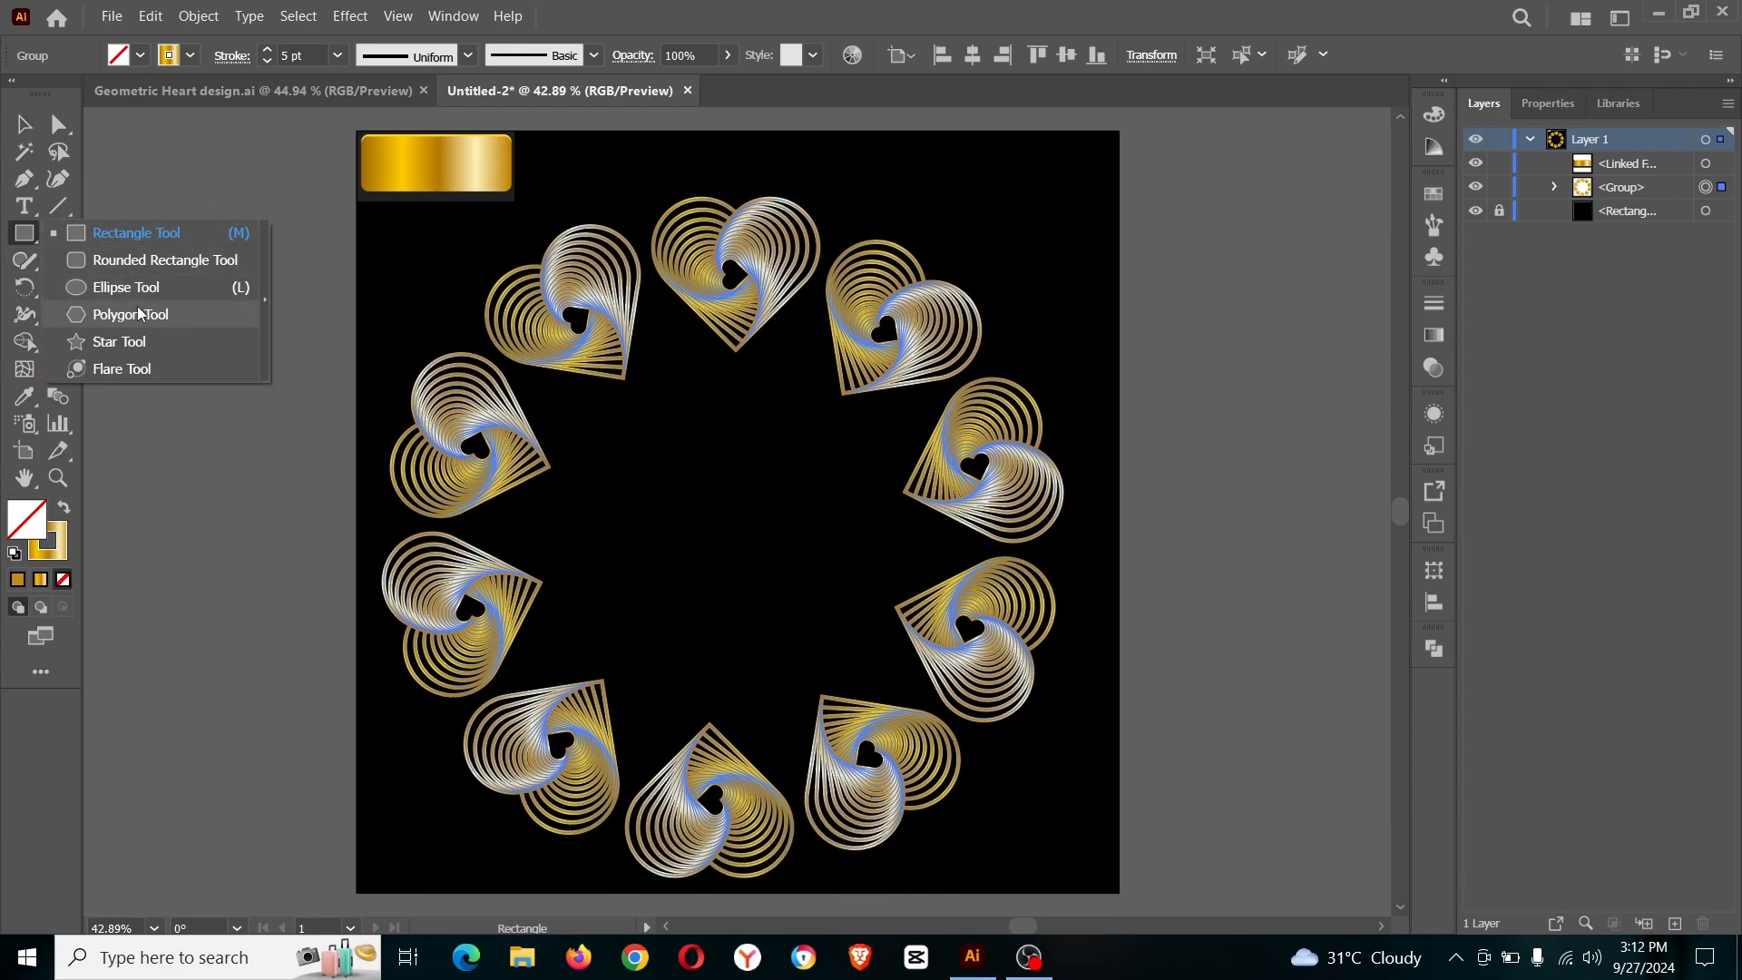
{"action": "left_click", "coordinate": [119, 341]}
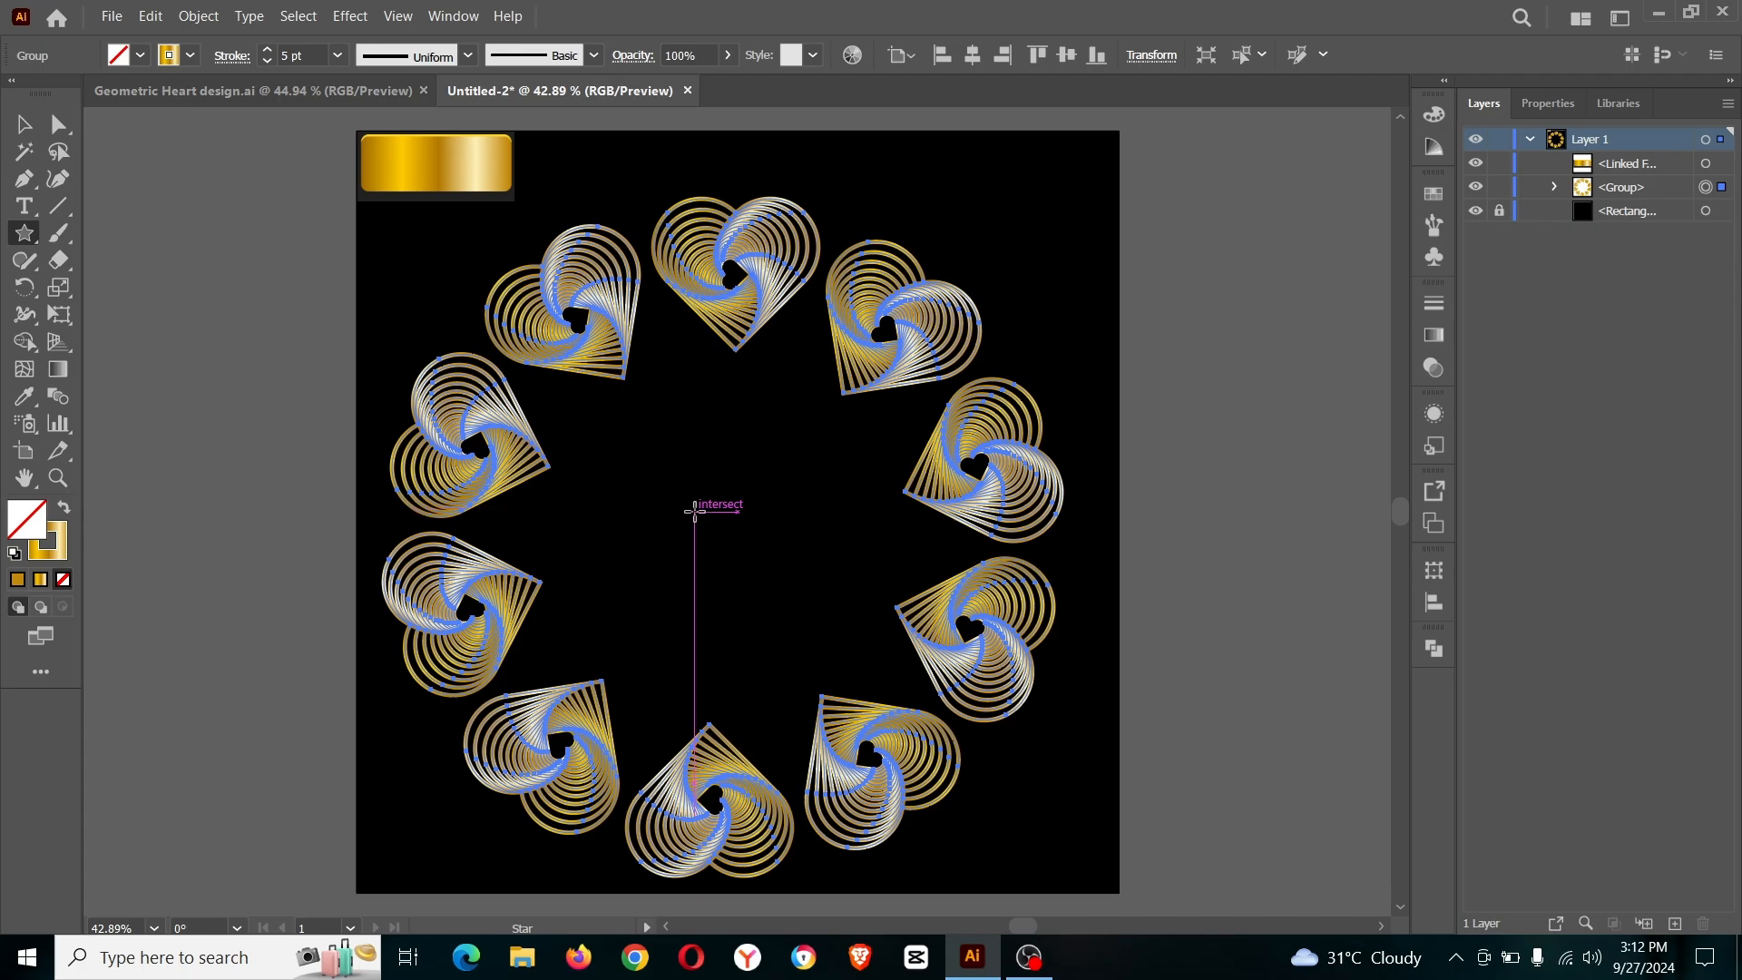
{"action": "left_click", "coordinate": [708, 509]}
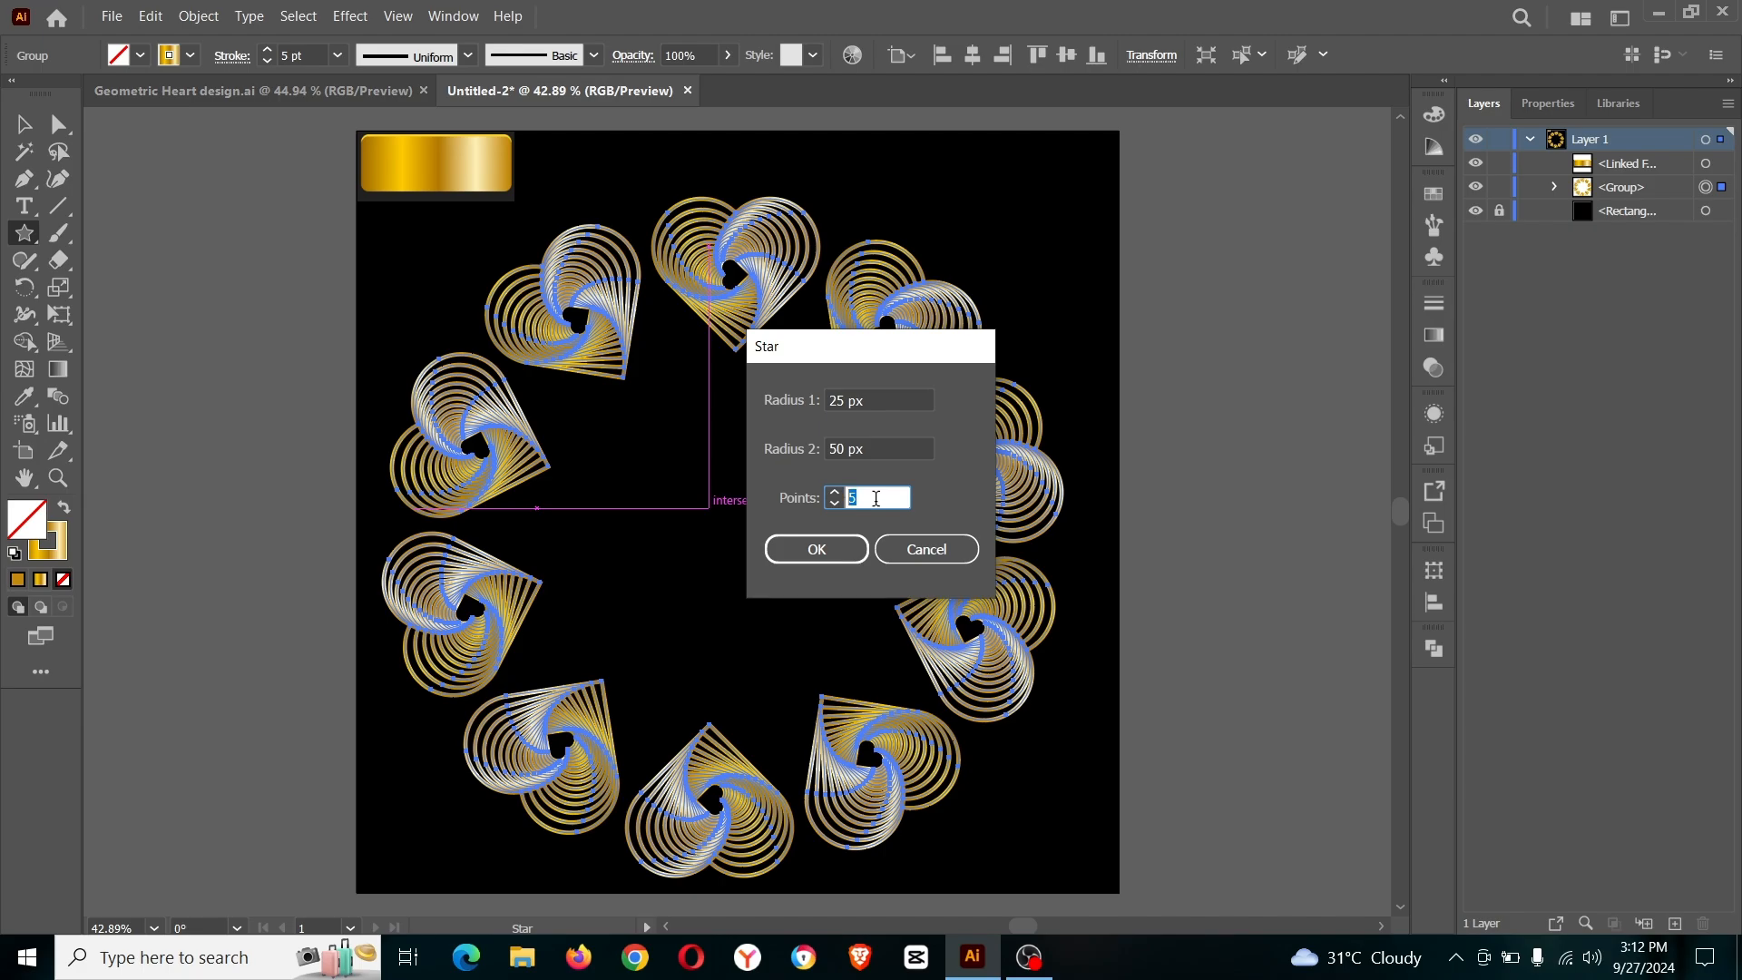
{"action": "type", "text": "10"}
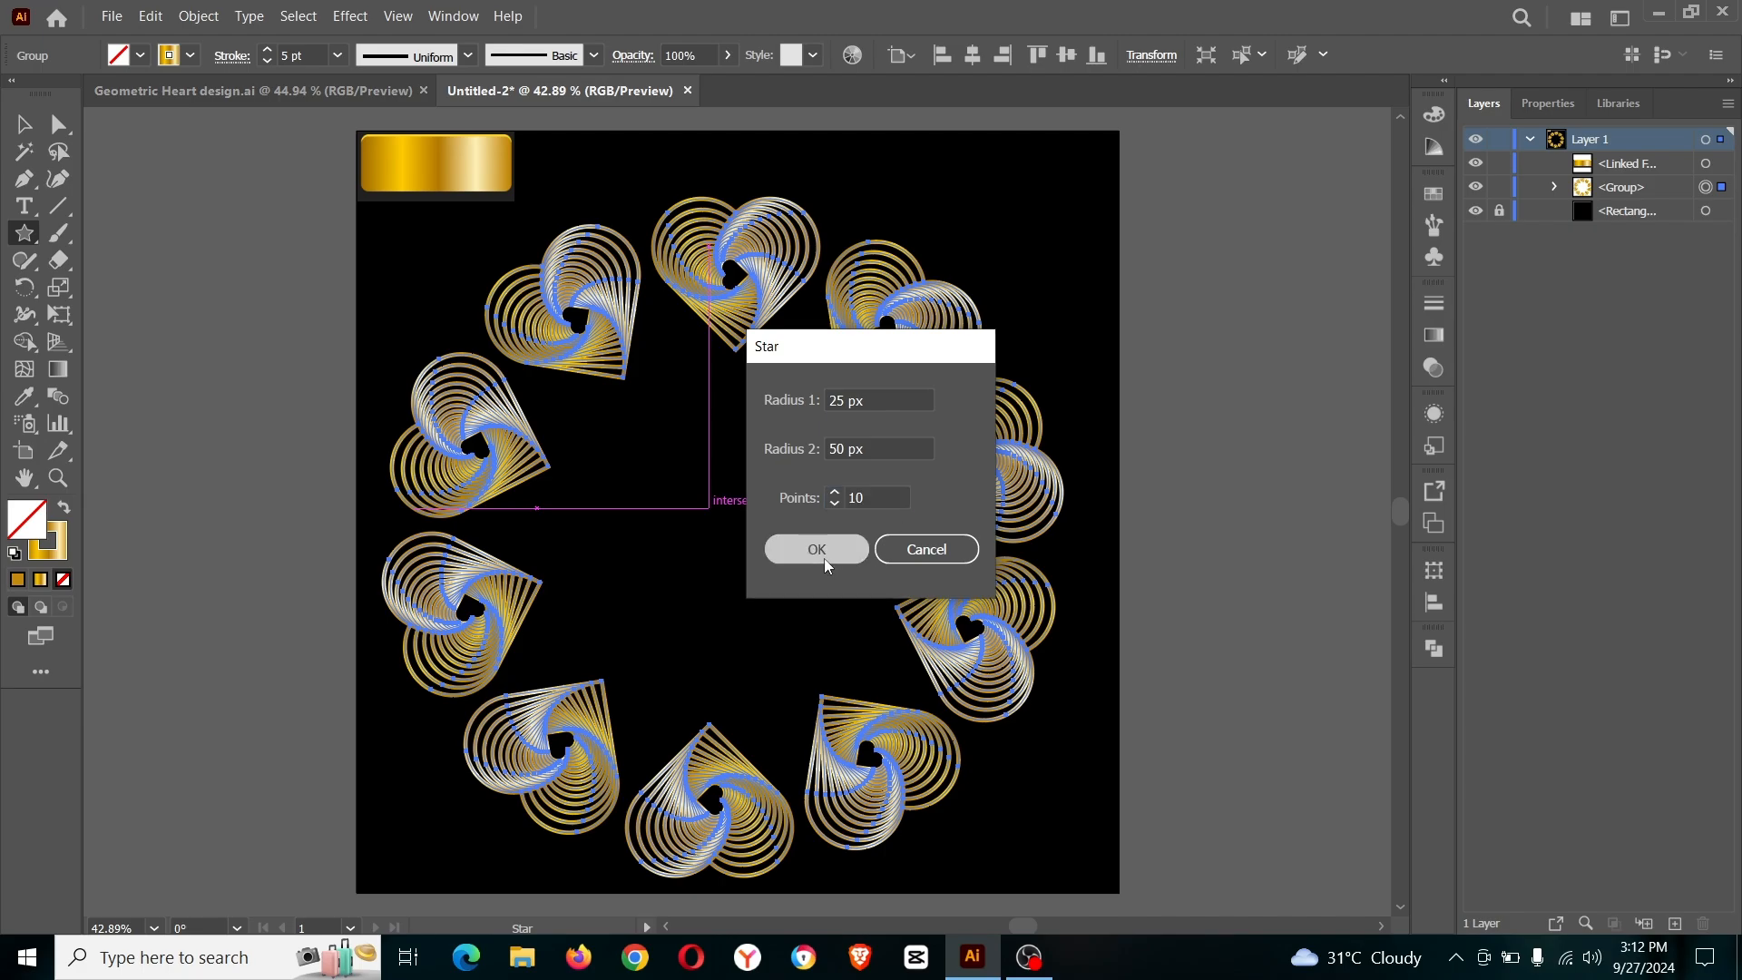
{"action": "left_click", "coordinate": [853, 552]}
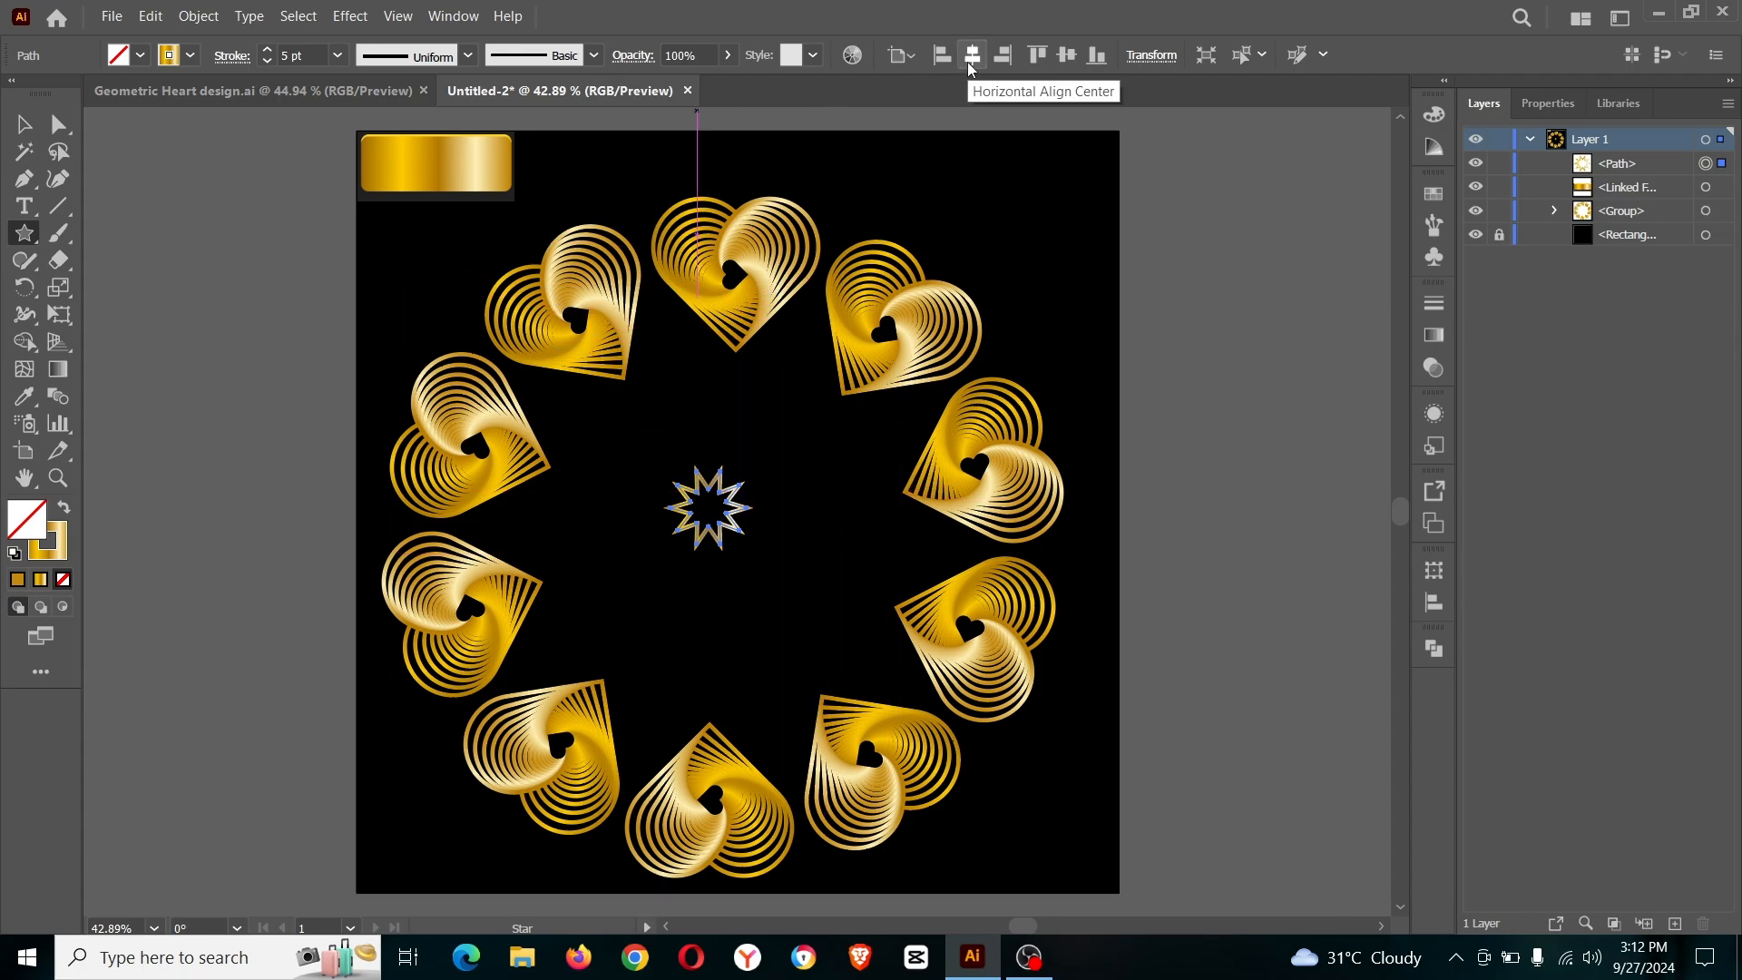
{"action": "left_click", "coordinate": [970, 70]}
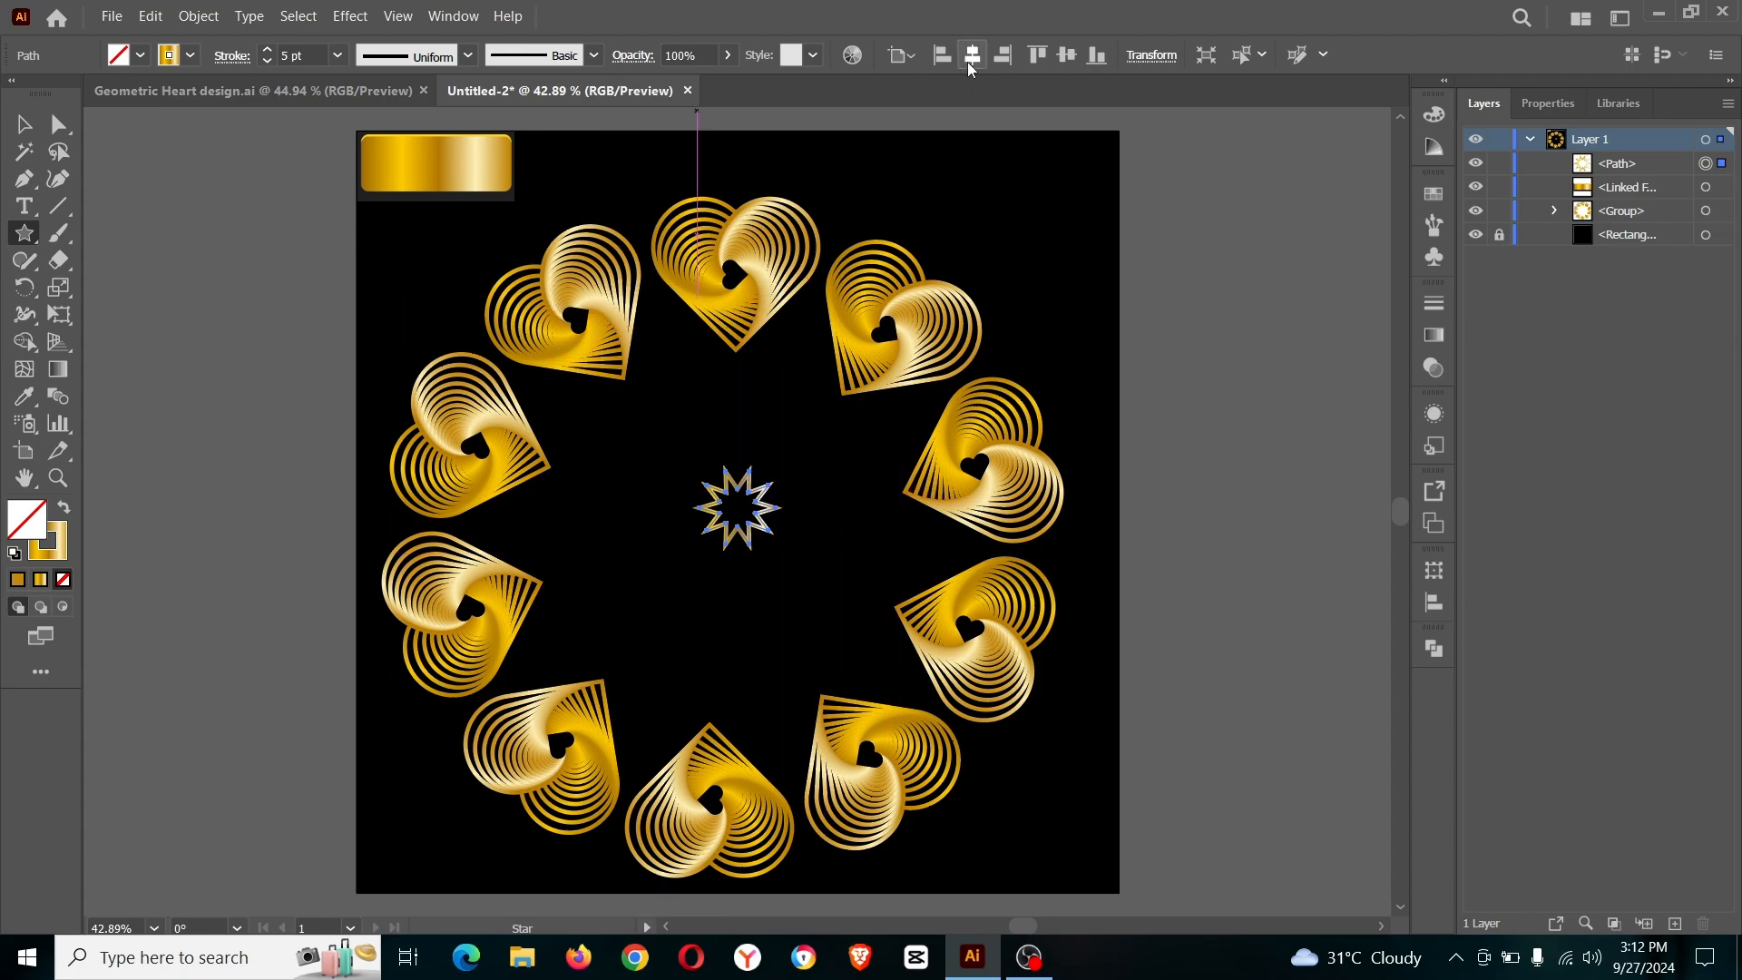
{"action": "left_click", "coordinate": [1066, 60]}
- Center the ring of hearts on the artboard both horizontally and vertically
{"action": "key", "text": "v"}
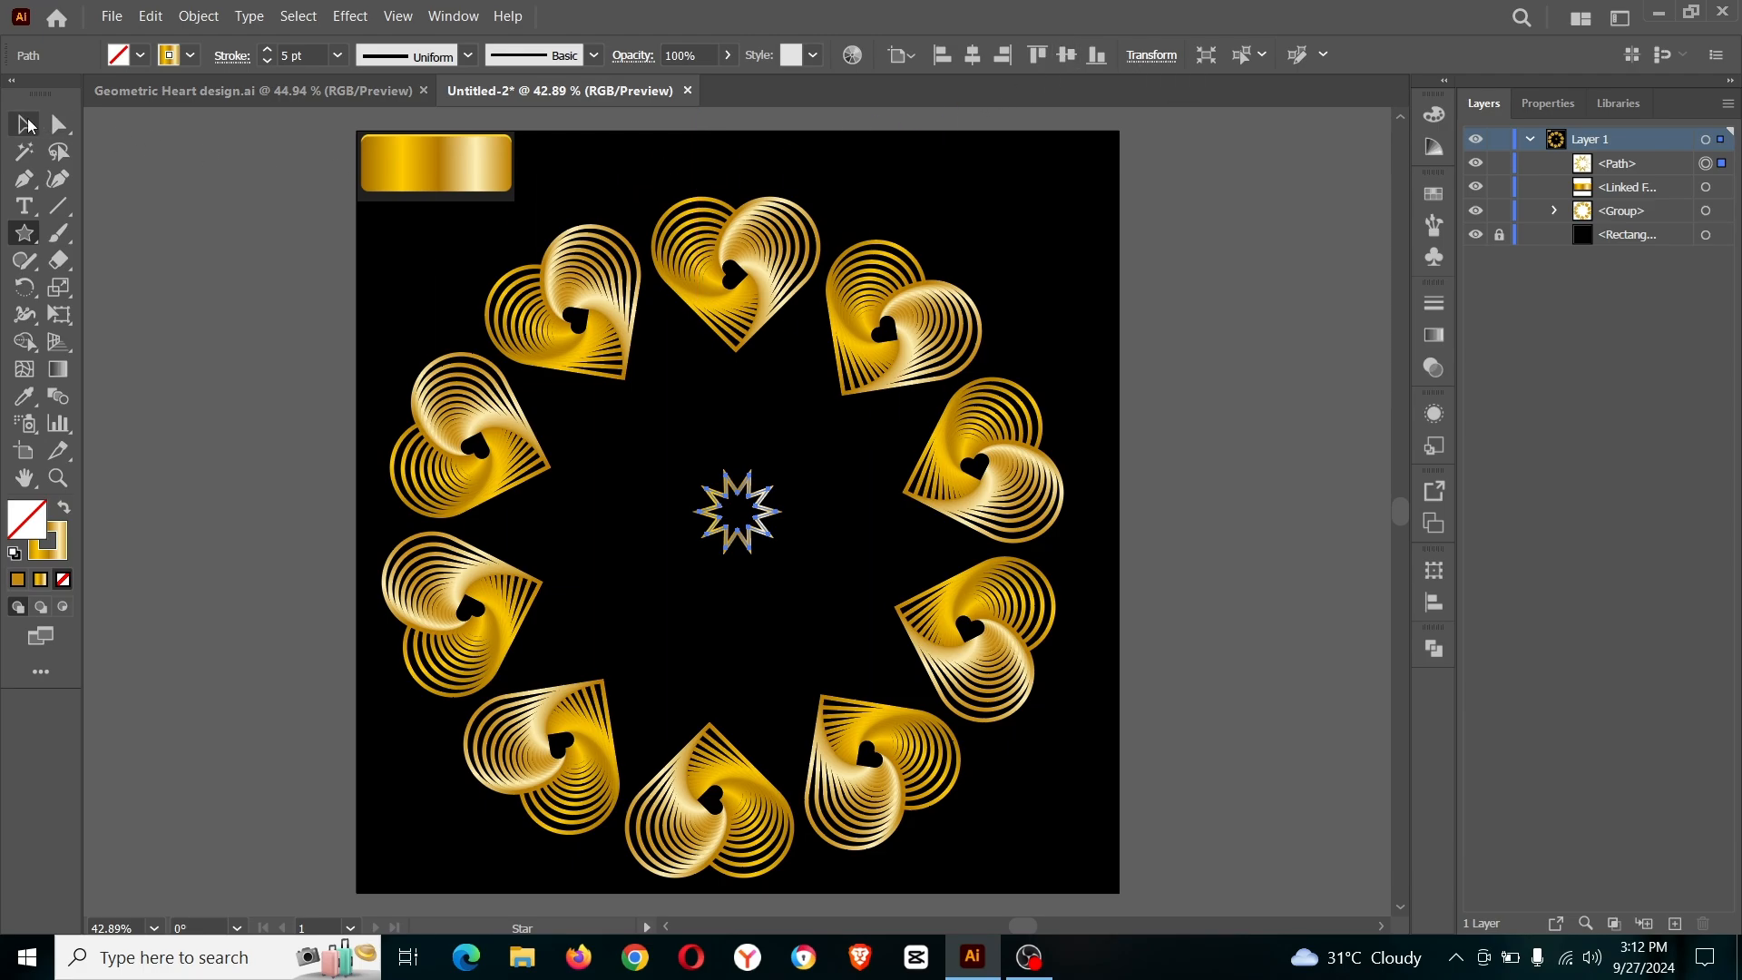
{"action": "left_click", "coordinate": [771, 237]}
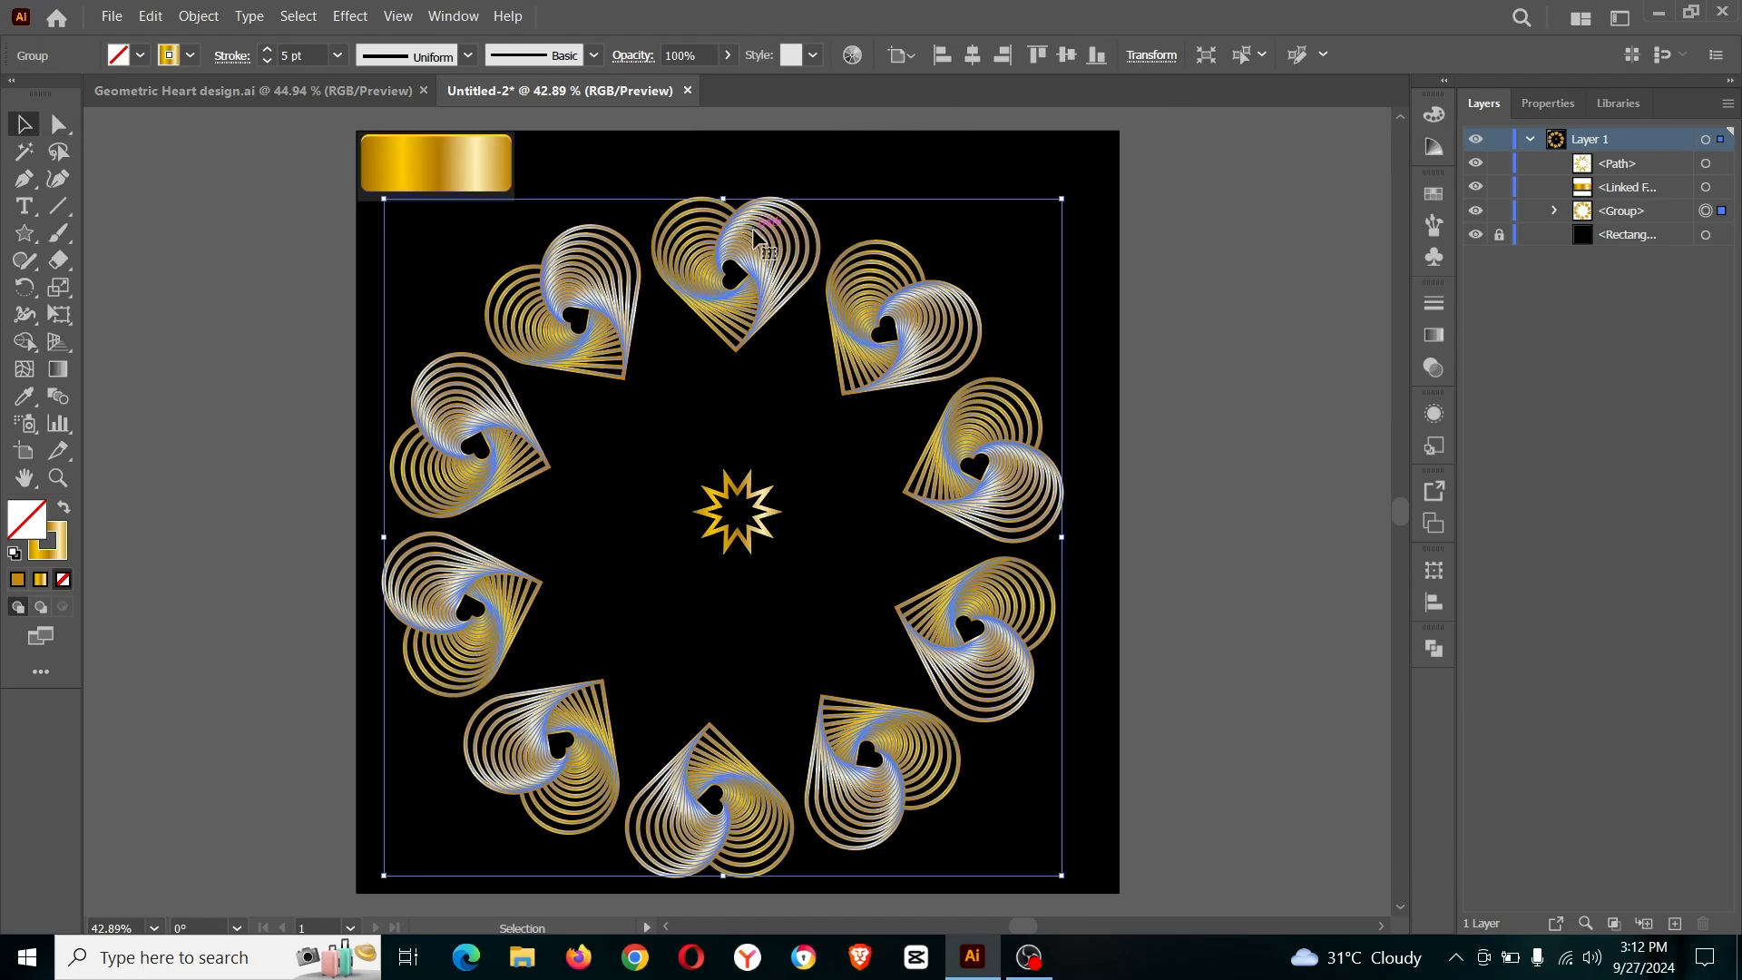
{"action": "left_click", "coordinate": [971, 55]}
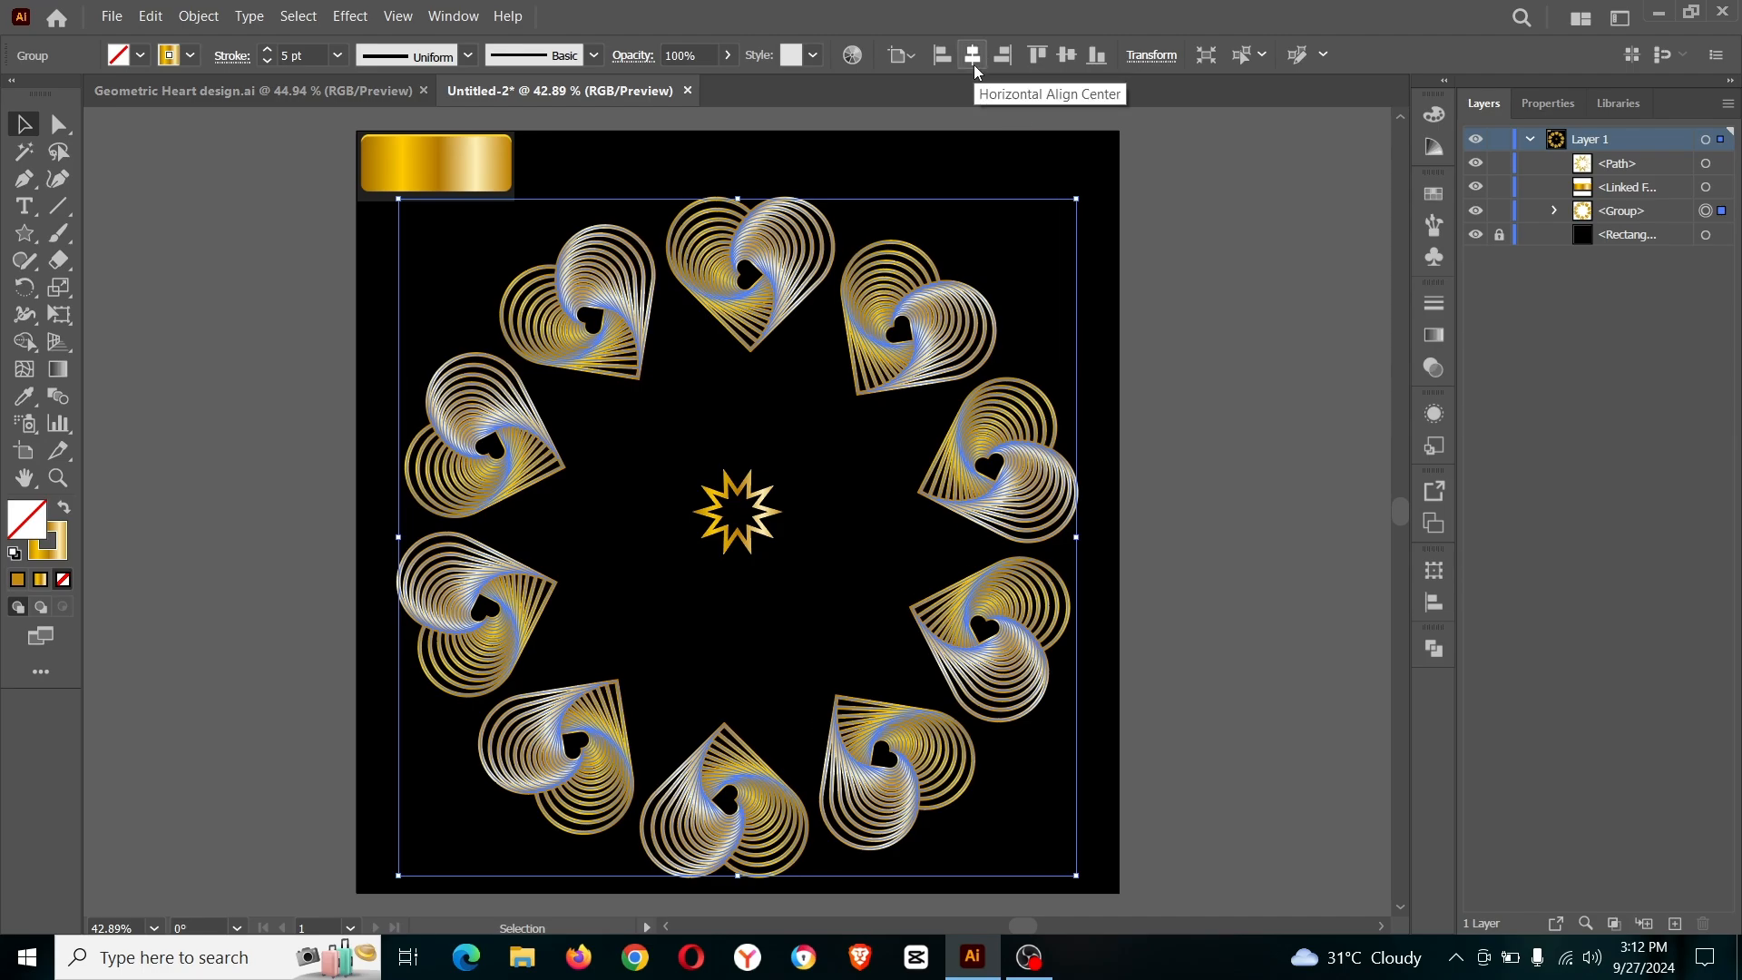
{"action": "left_click", "coordinate": [1066, 57]}
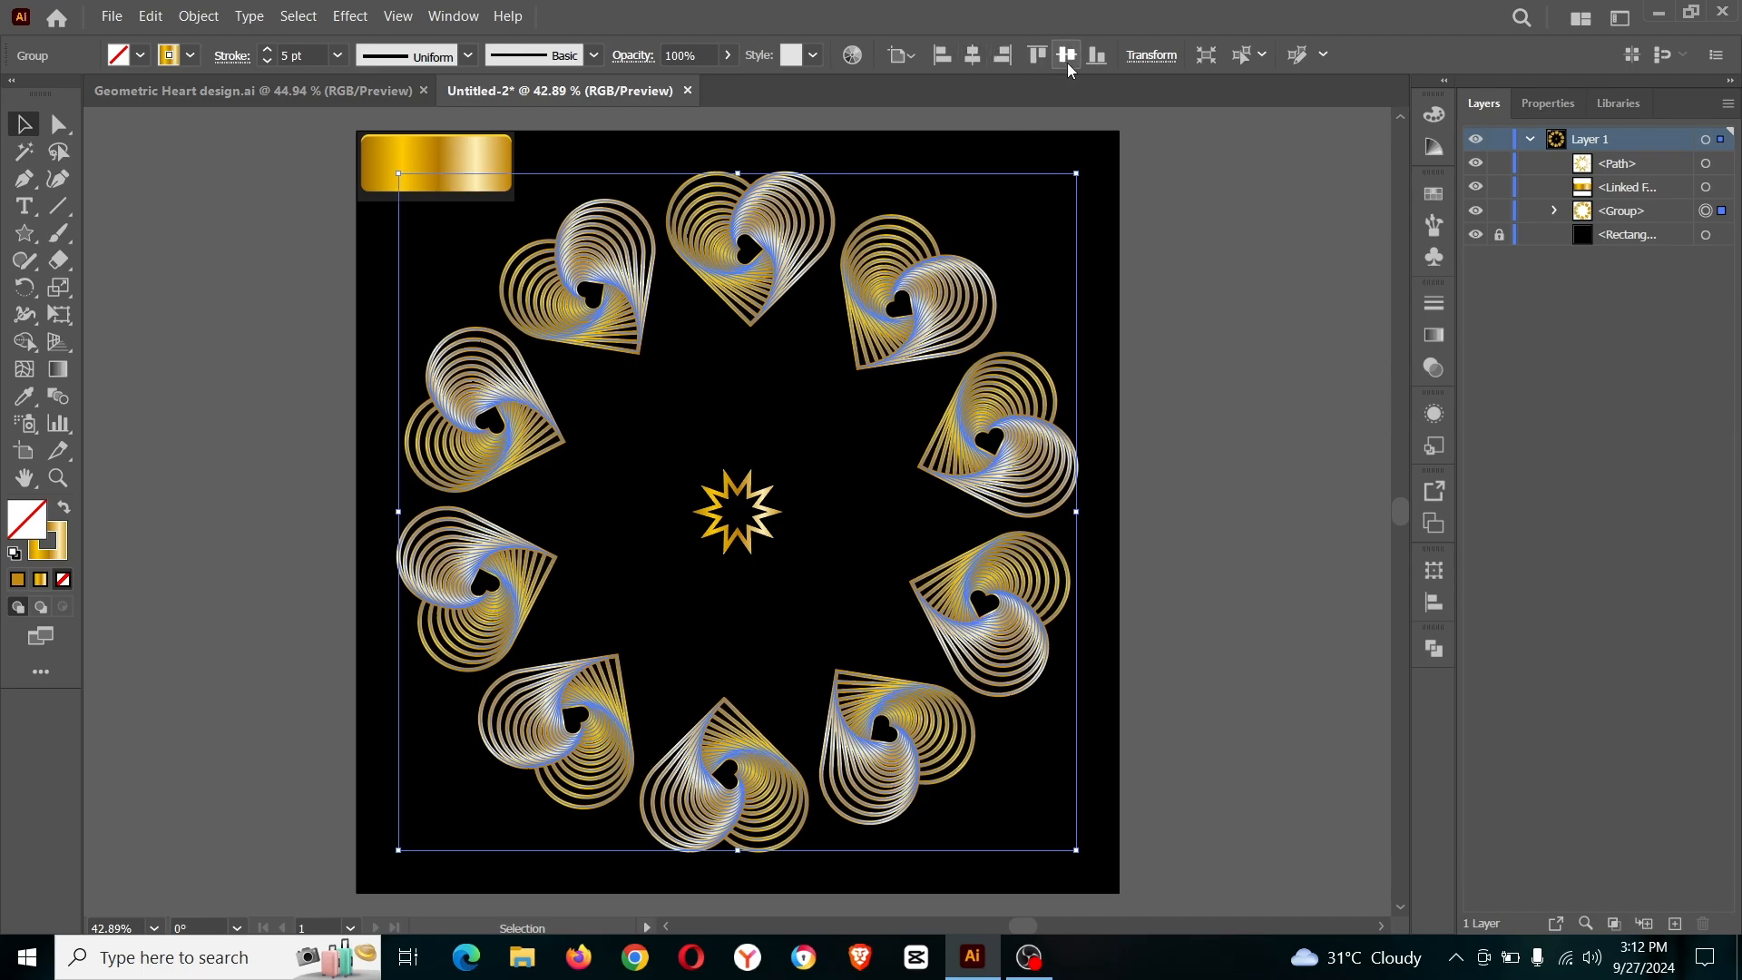
- Add a Transform effect to the central star with horizontal and vertical scale both set to 90%
{"action": "left_click", "coordinate": [773, 532]}
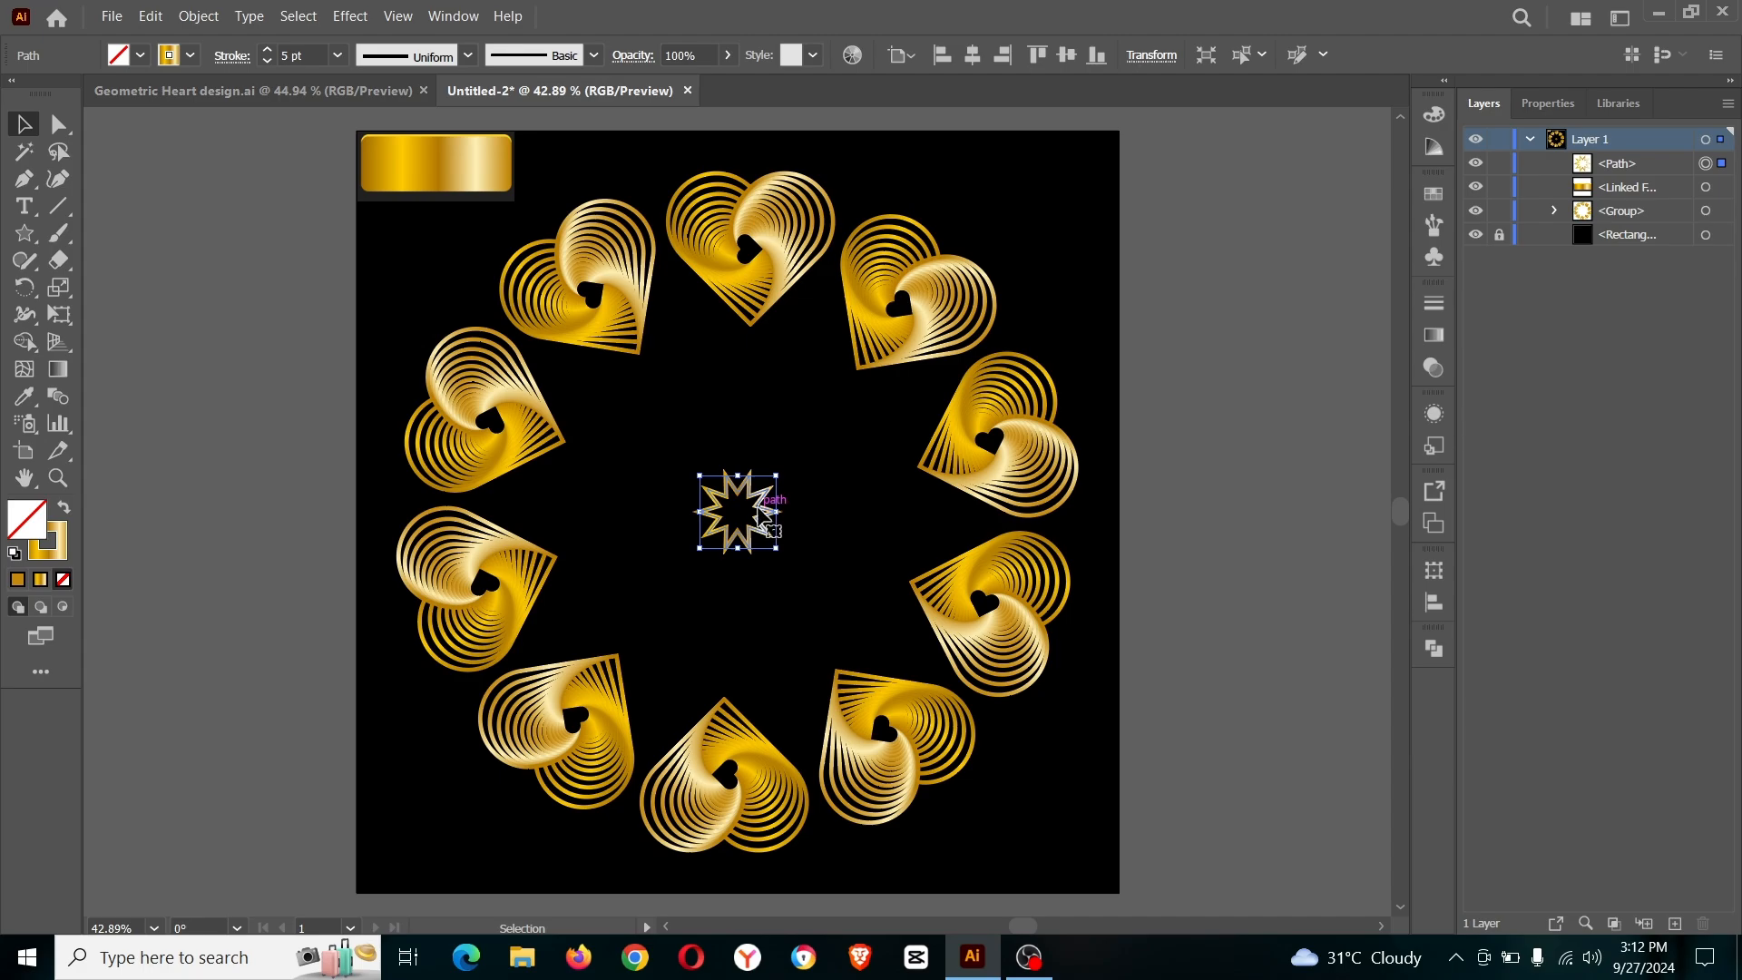
{"action": "left_click", "coordinate": [352, 20]}
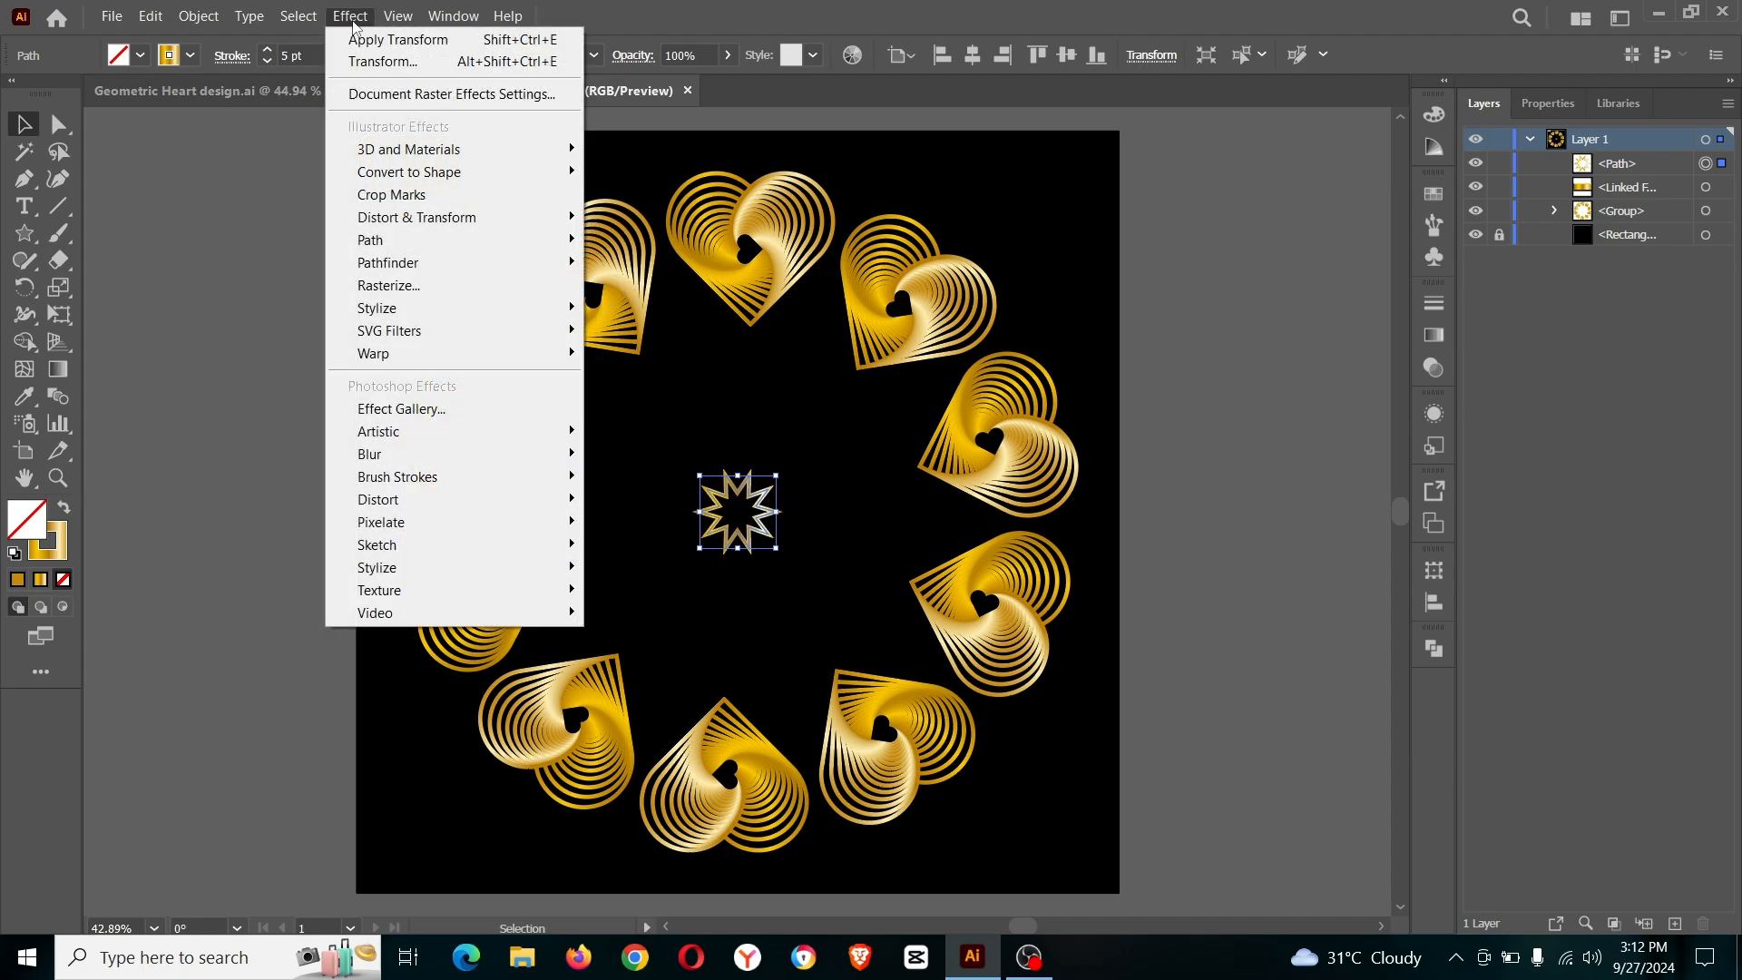
{"action": "mouse_move", "coordinate": [455, 217]}
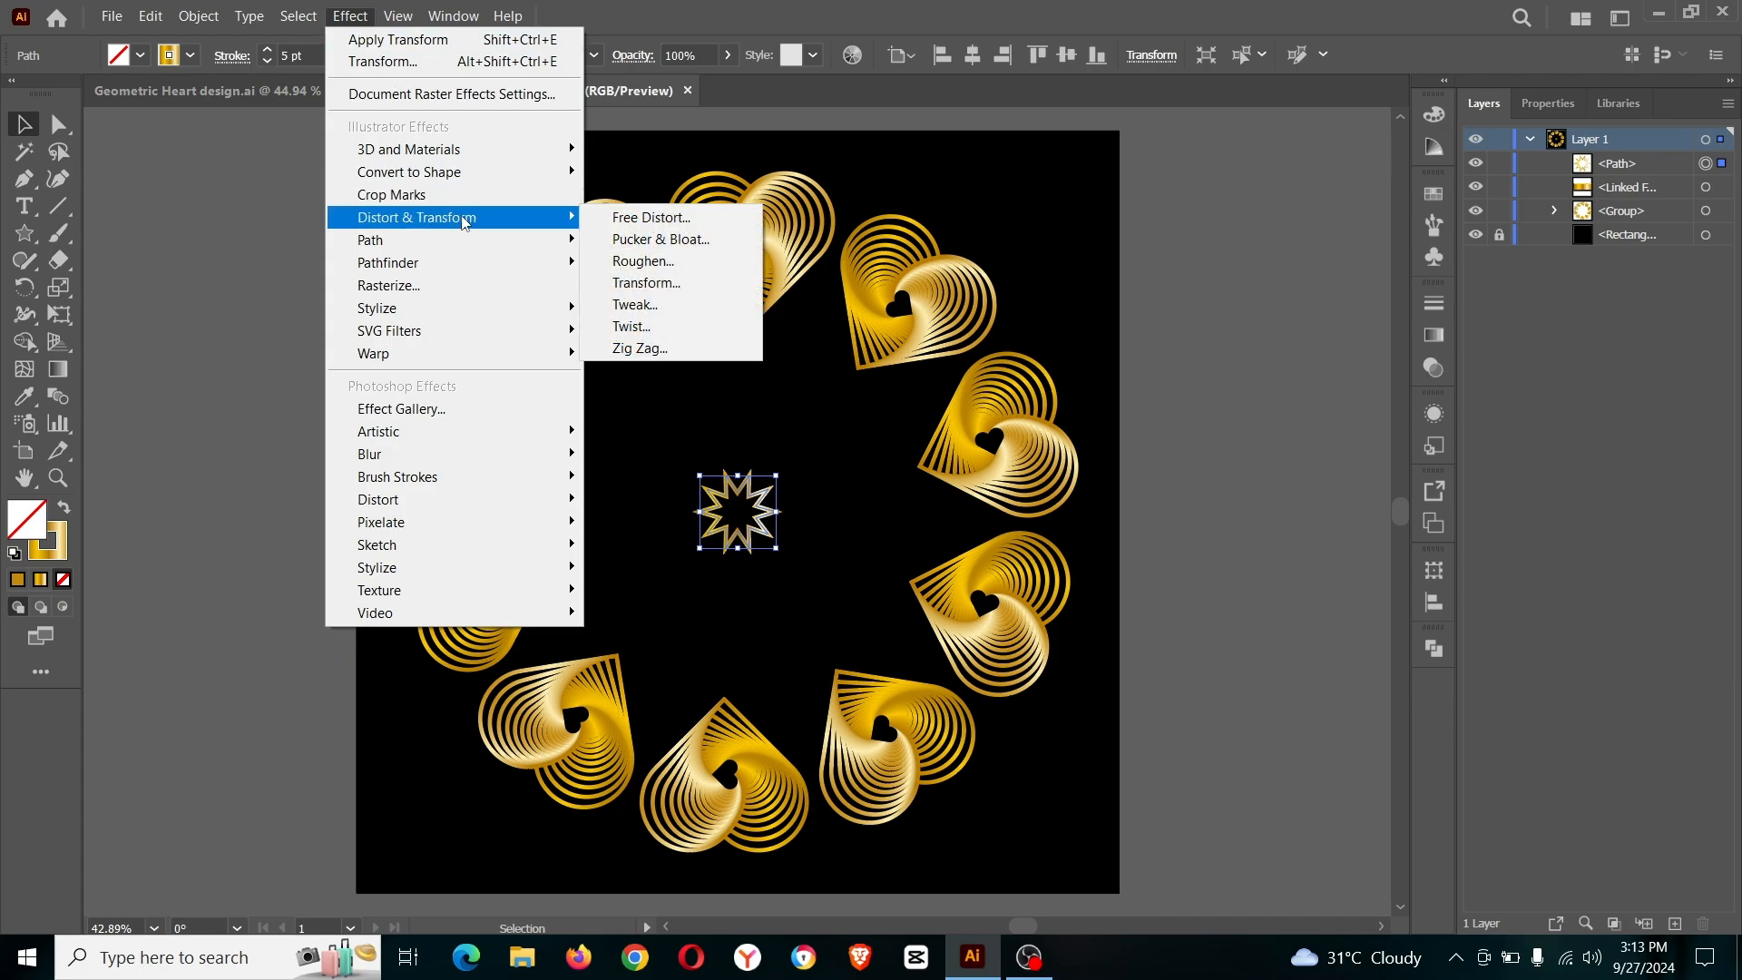
{"action": "left_click", "coordinate": [660, 282]}
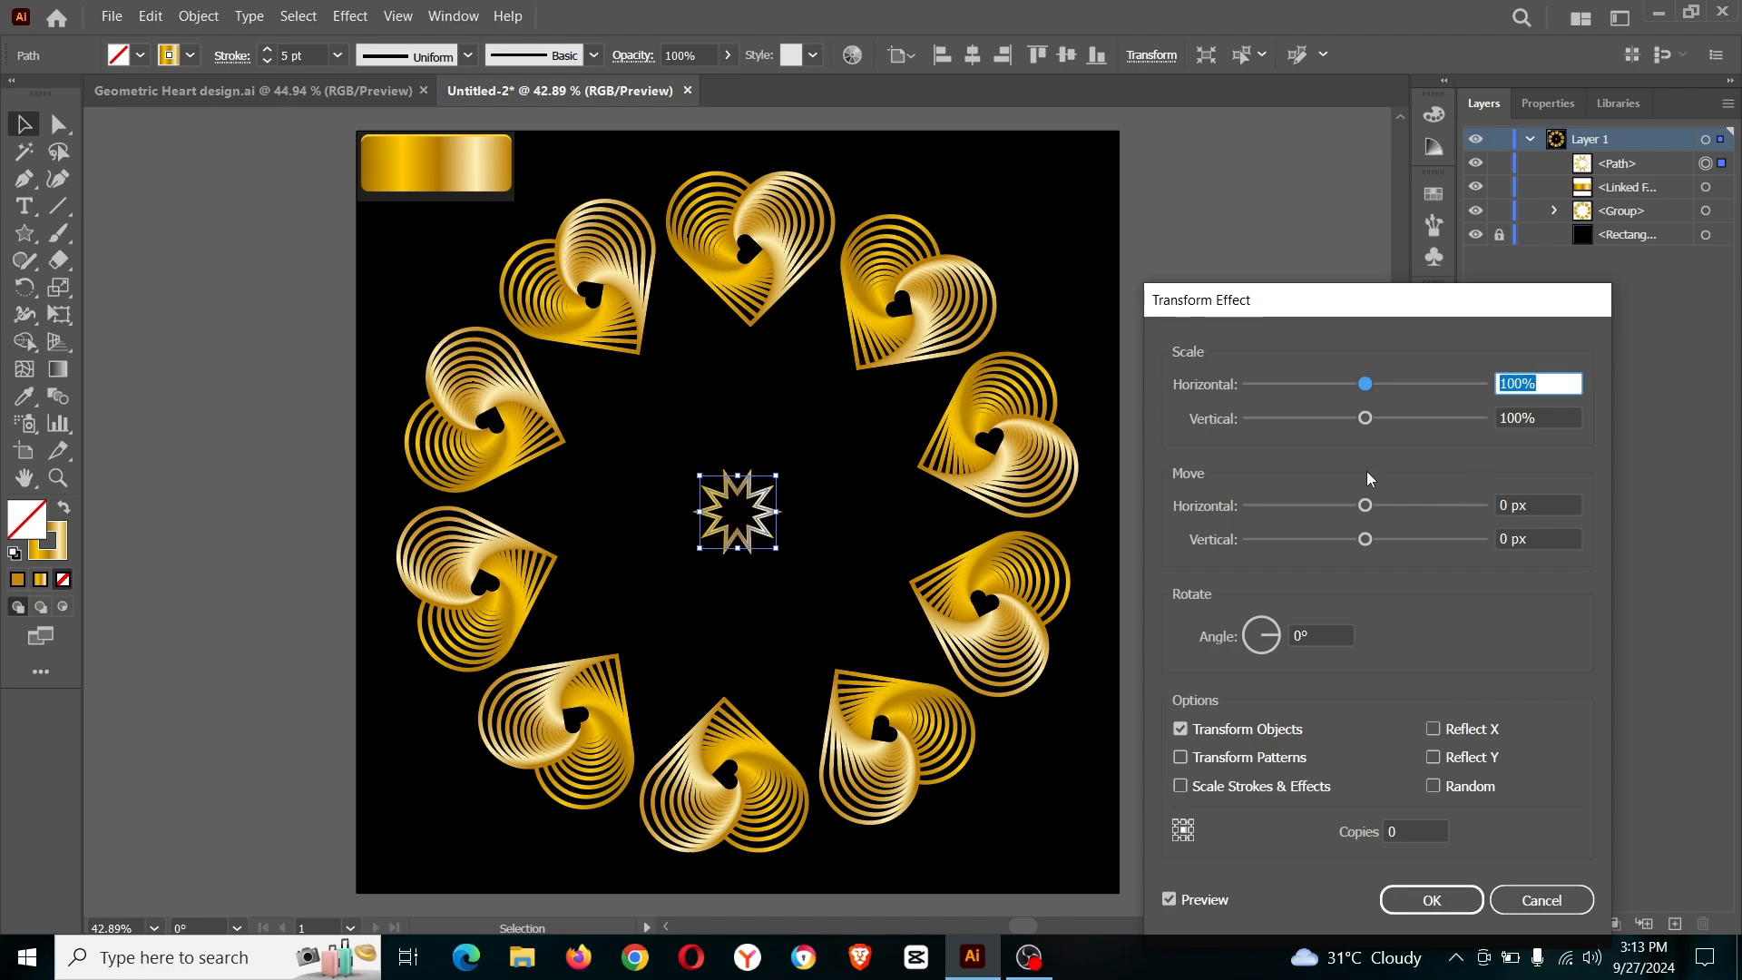
{"action": "left_click_drag", "start_coordinate": [1518, 384], "coordinate": [1478, 416]}
{"action": "type", "text": "9"}
{"action": "type", "text": "9"}
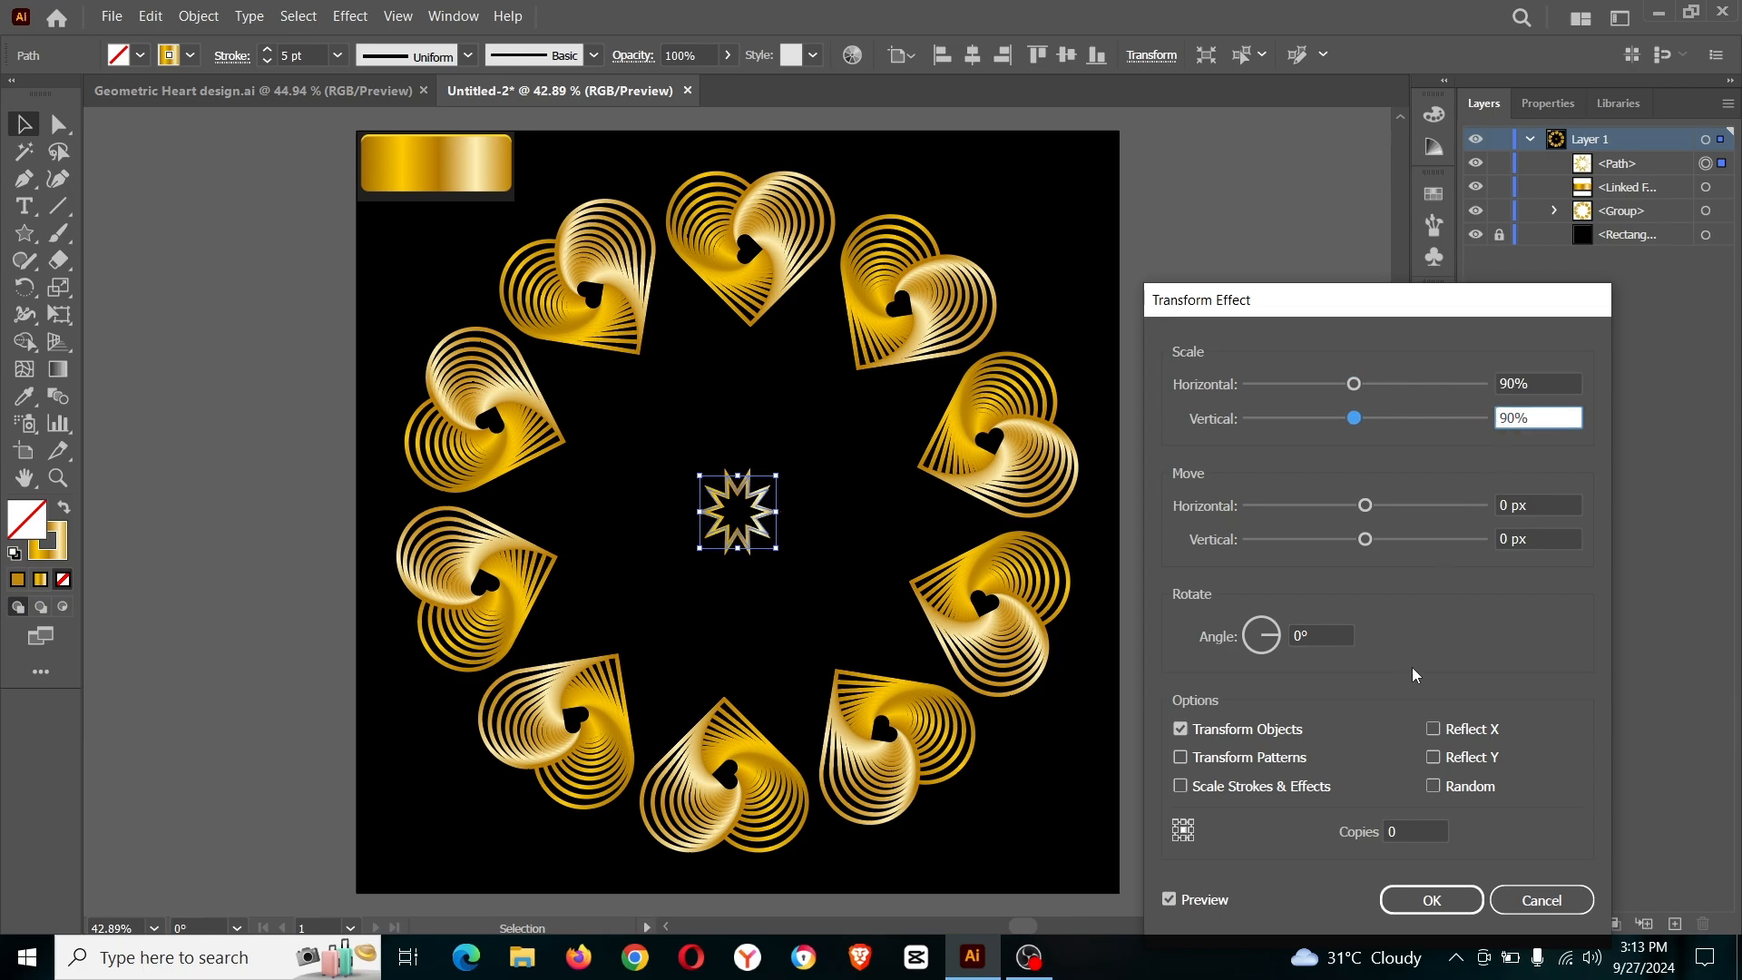
- Give the star's Transform effect 40 copies and a slight rotation angle, and apply it
{"action": "left_click", "coordinate": [1406, 832]}
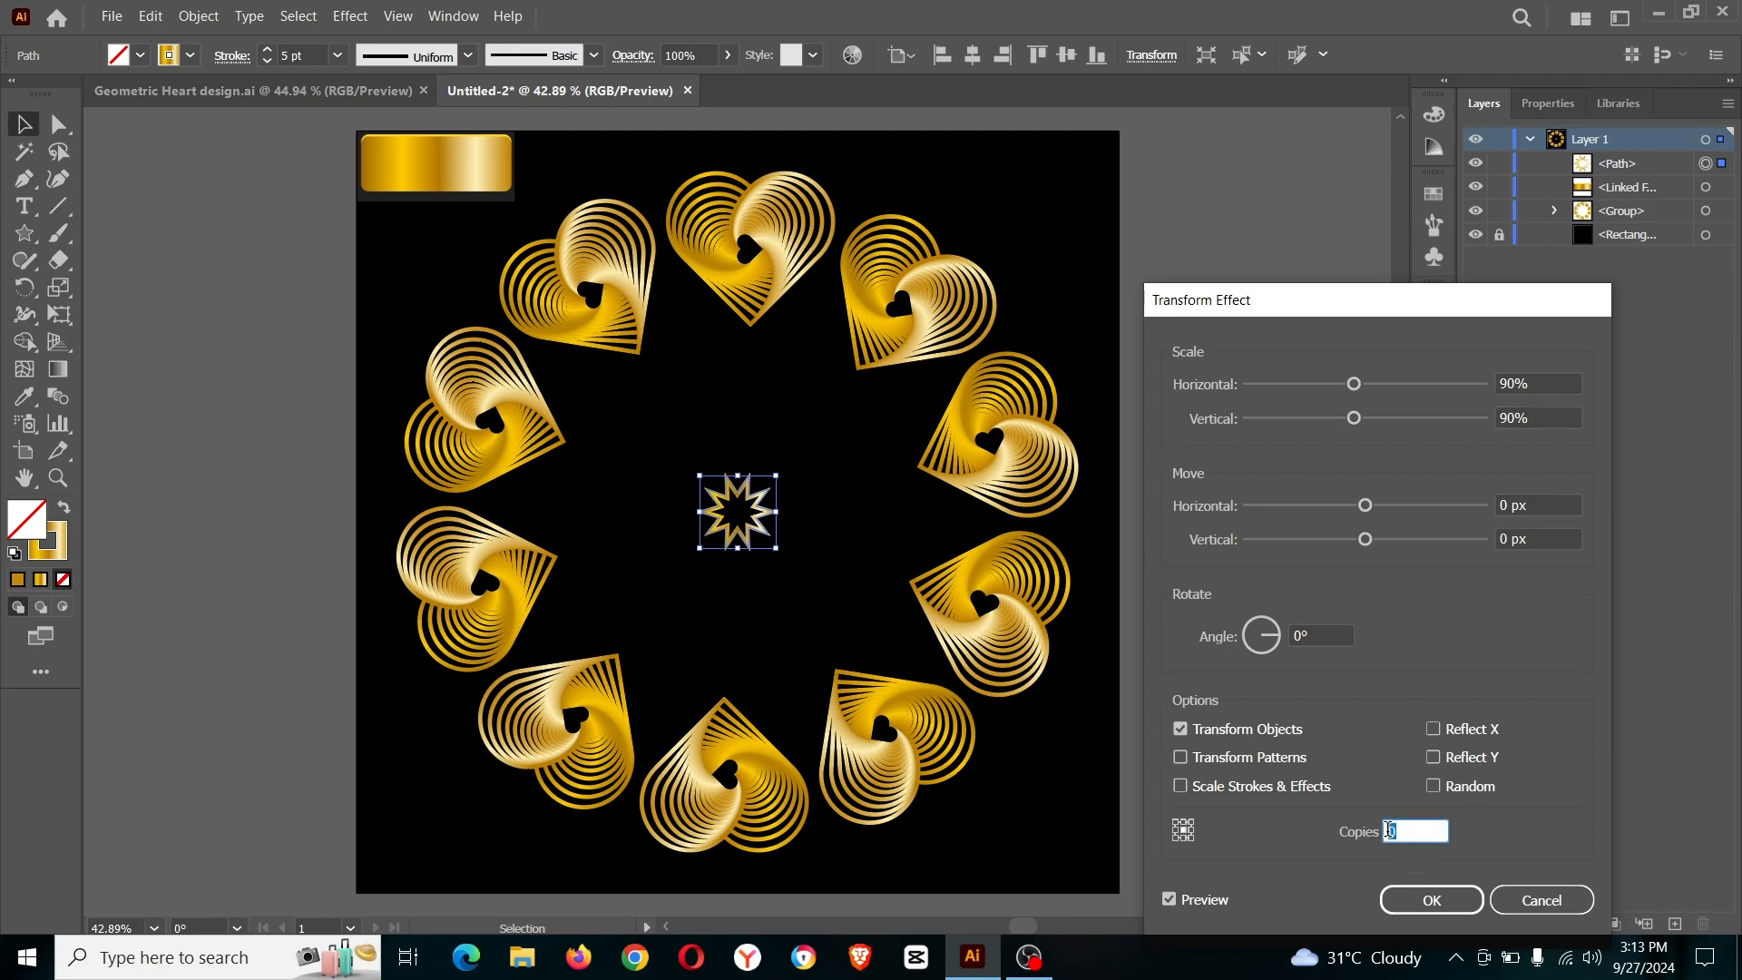
{"action": "type", "text": "40"}
{"action": "left_click", "coordinate": [1301, 635]}
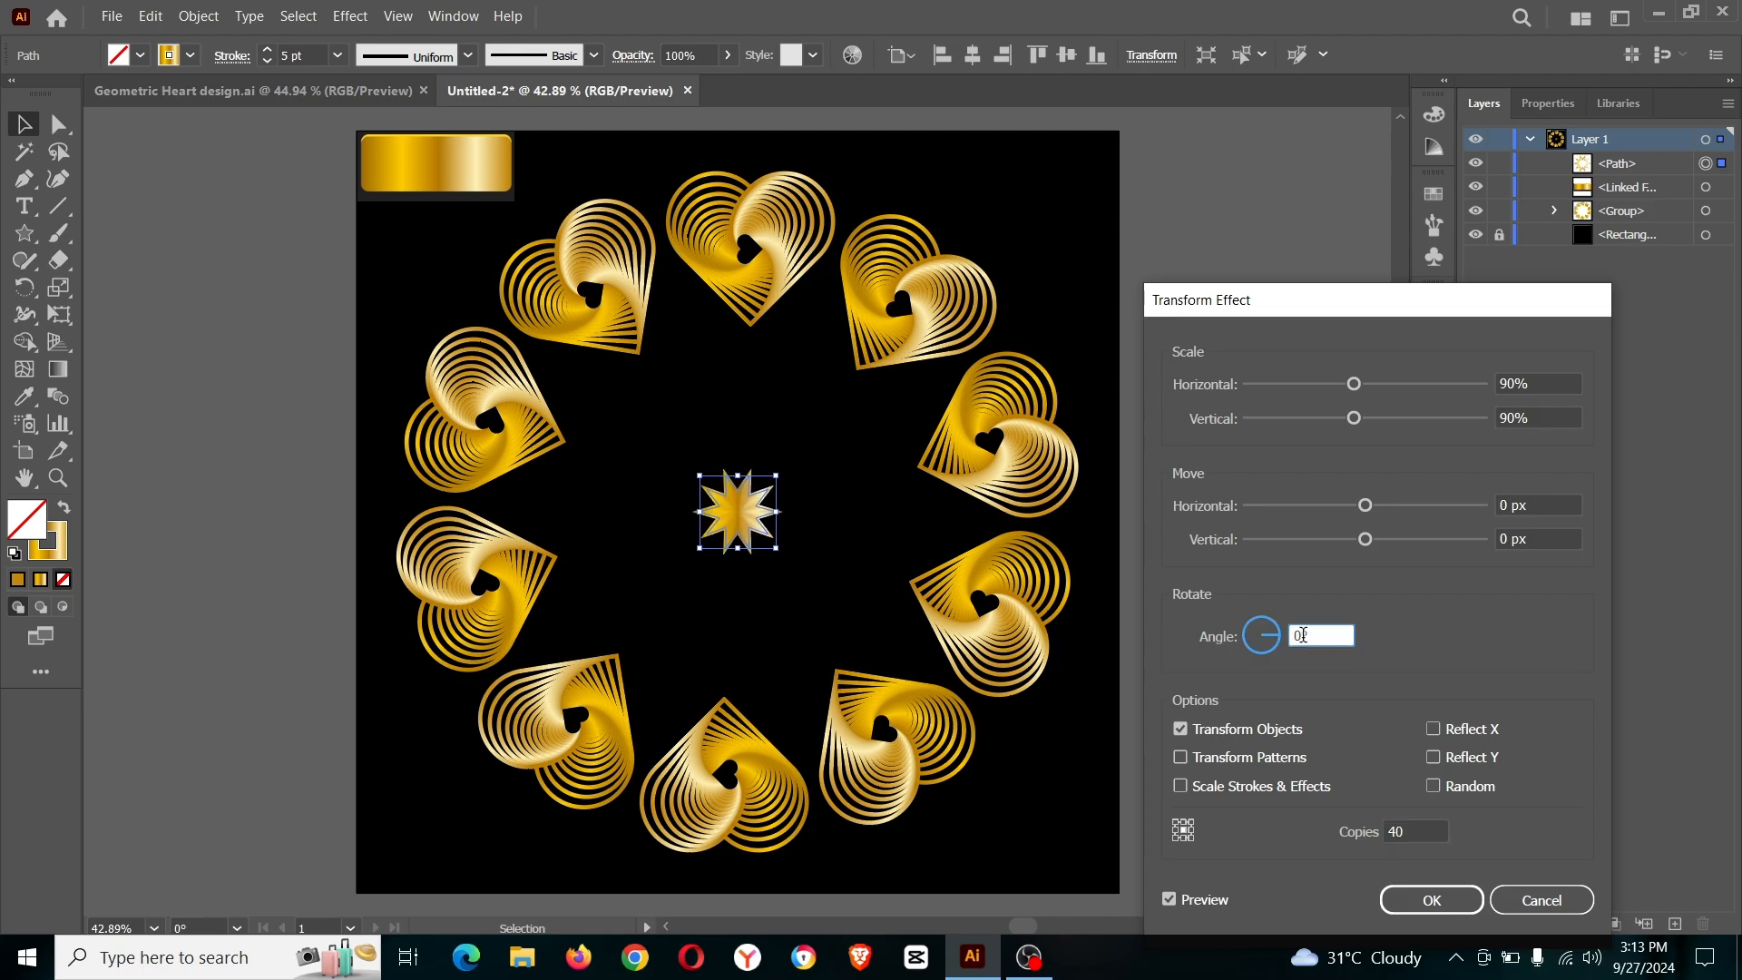
{"action": "key", "text": "Up"}
{"action": "left_click", "coordinate": [1432, 900]}
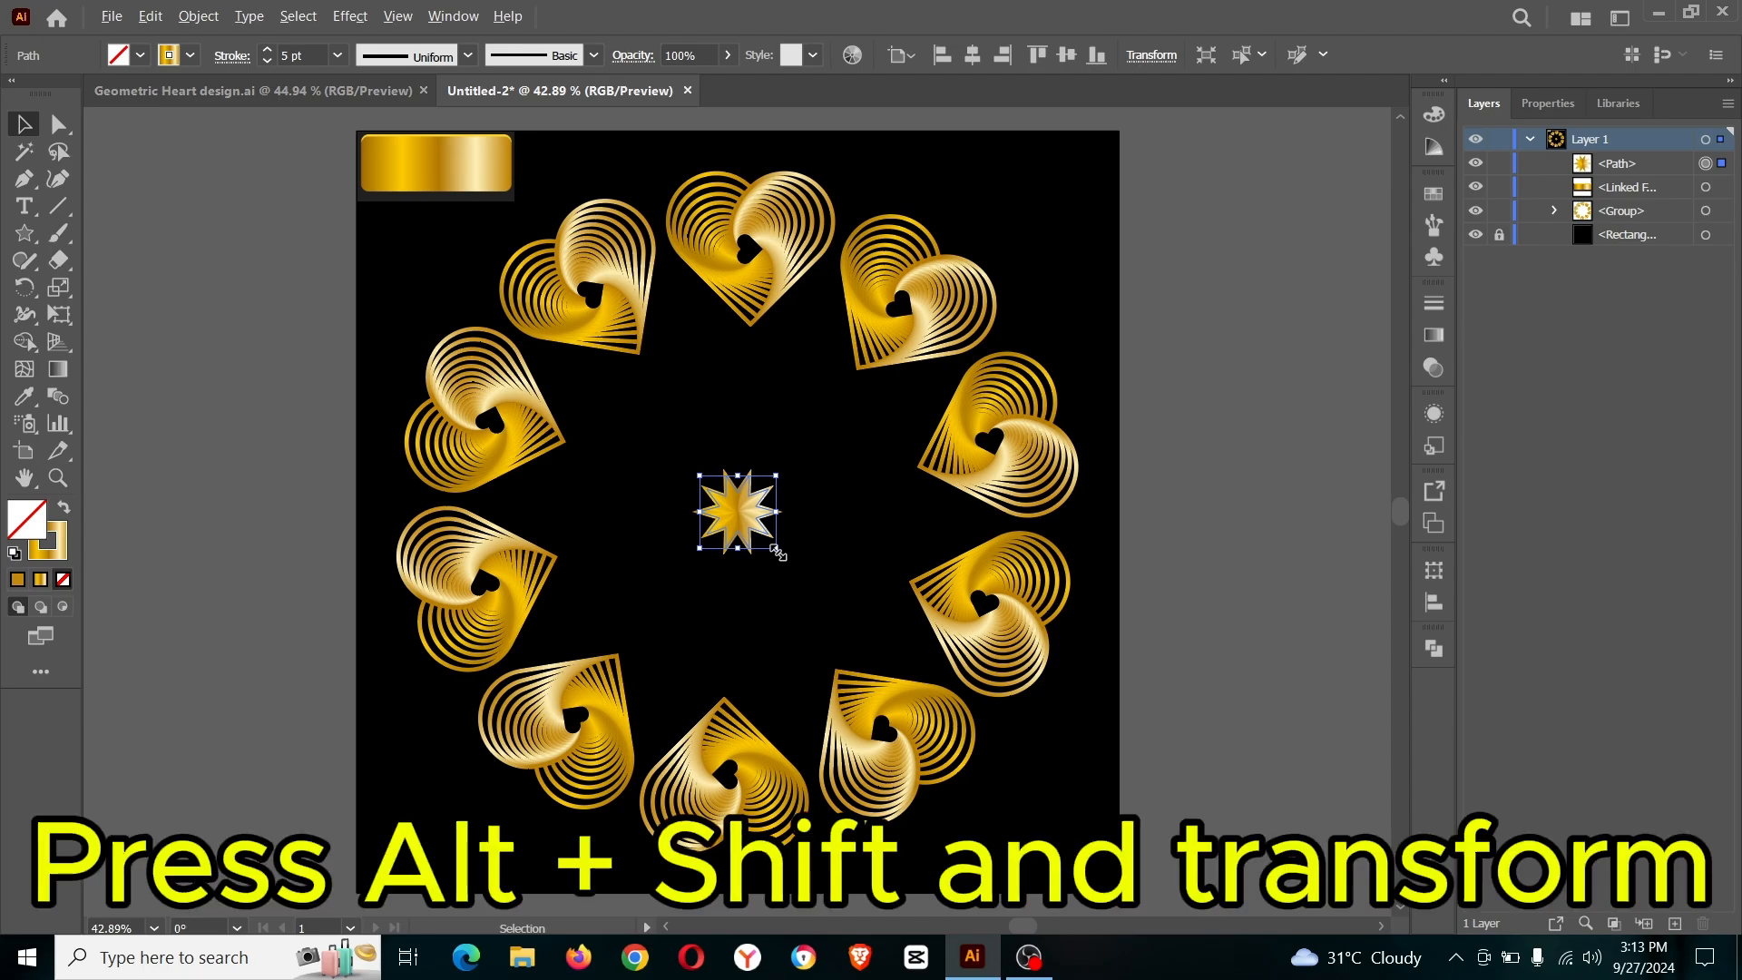
- Enlarge the star proportionally about its center and rotate it slightly clockwise so its points fit between the hearts, leaving nothing selected
{"action": "left_click_drag", "start_coordinate": [777, 550], "coordinate": [1012, 815]}
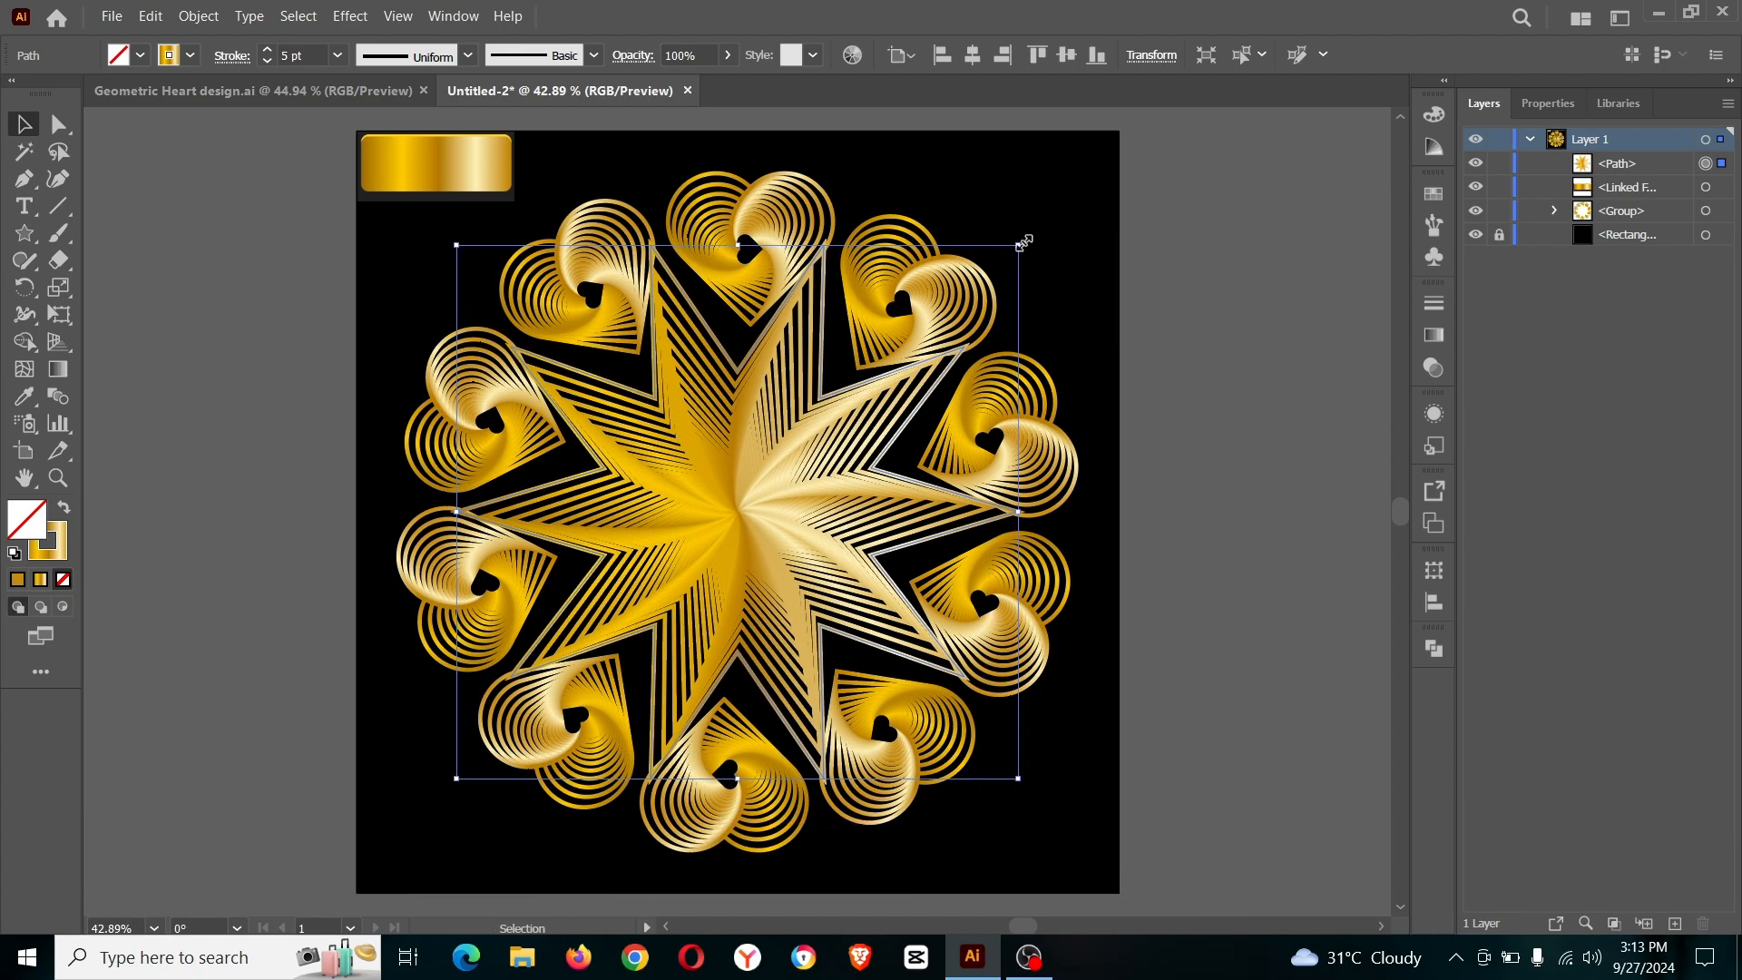
{"action": "left_click_drag", "start_coordinate": [1028, 238], "coordinate": [1044, 248]}
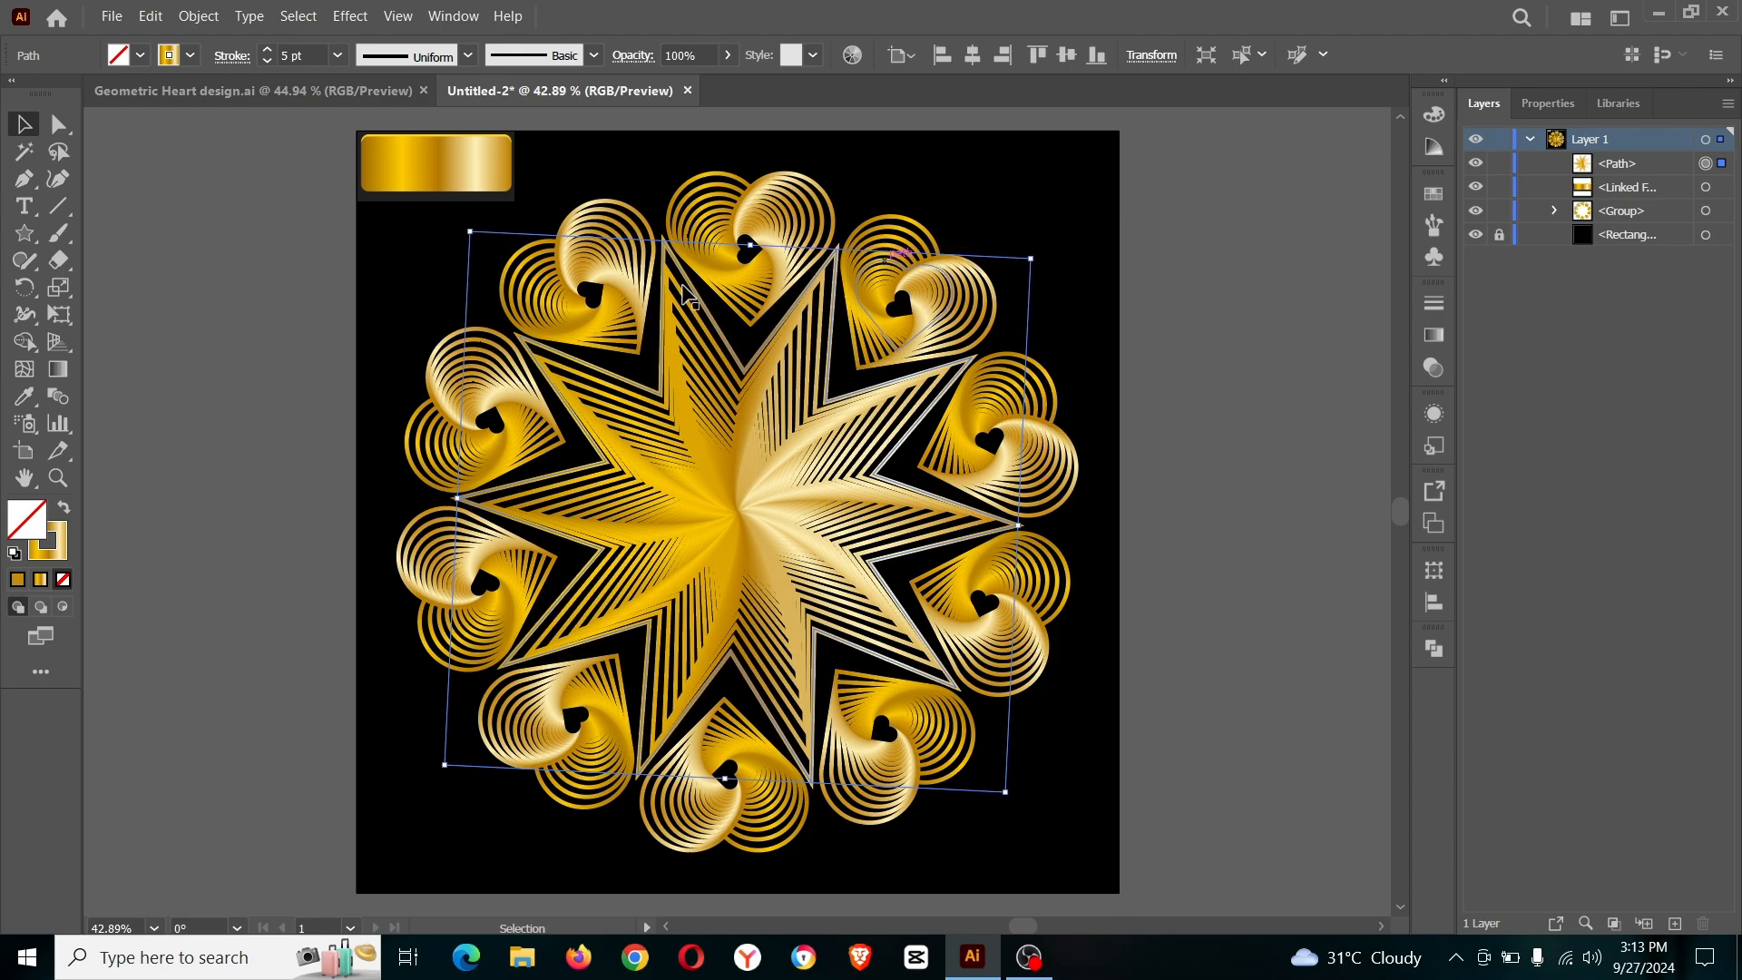
{"action": "left_click", "coordinate": [287, 322]}
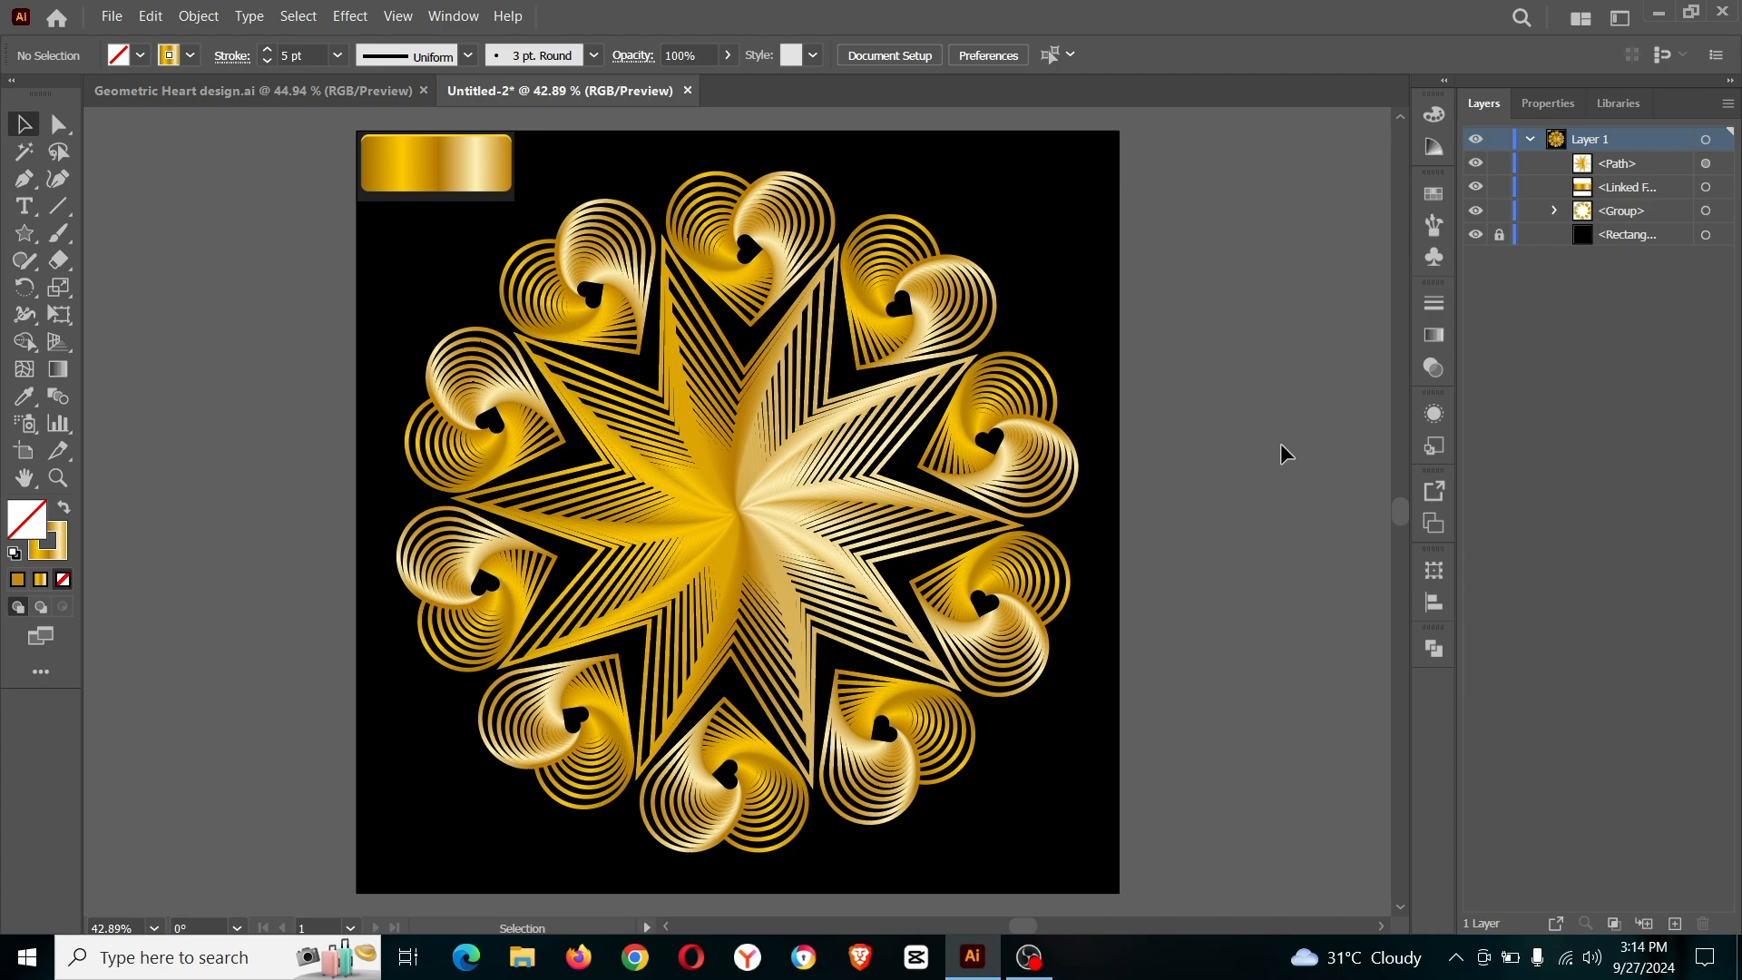
{"action": "key", "text": "ctrl+0"}
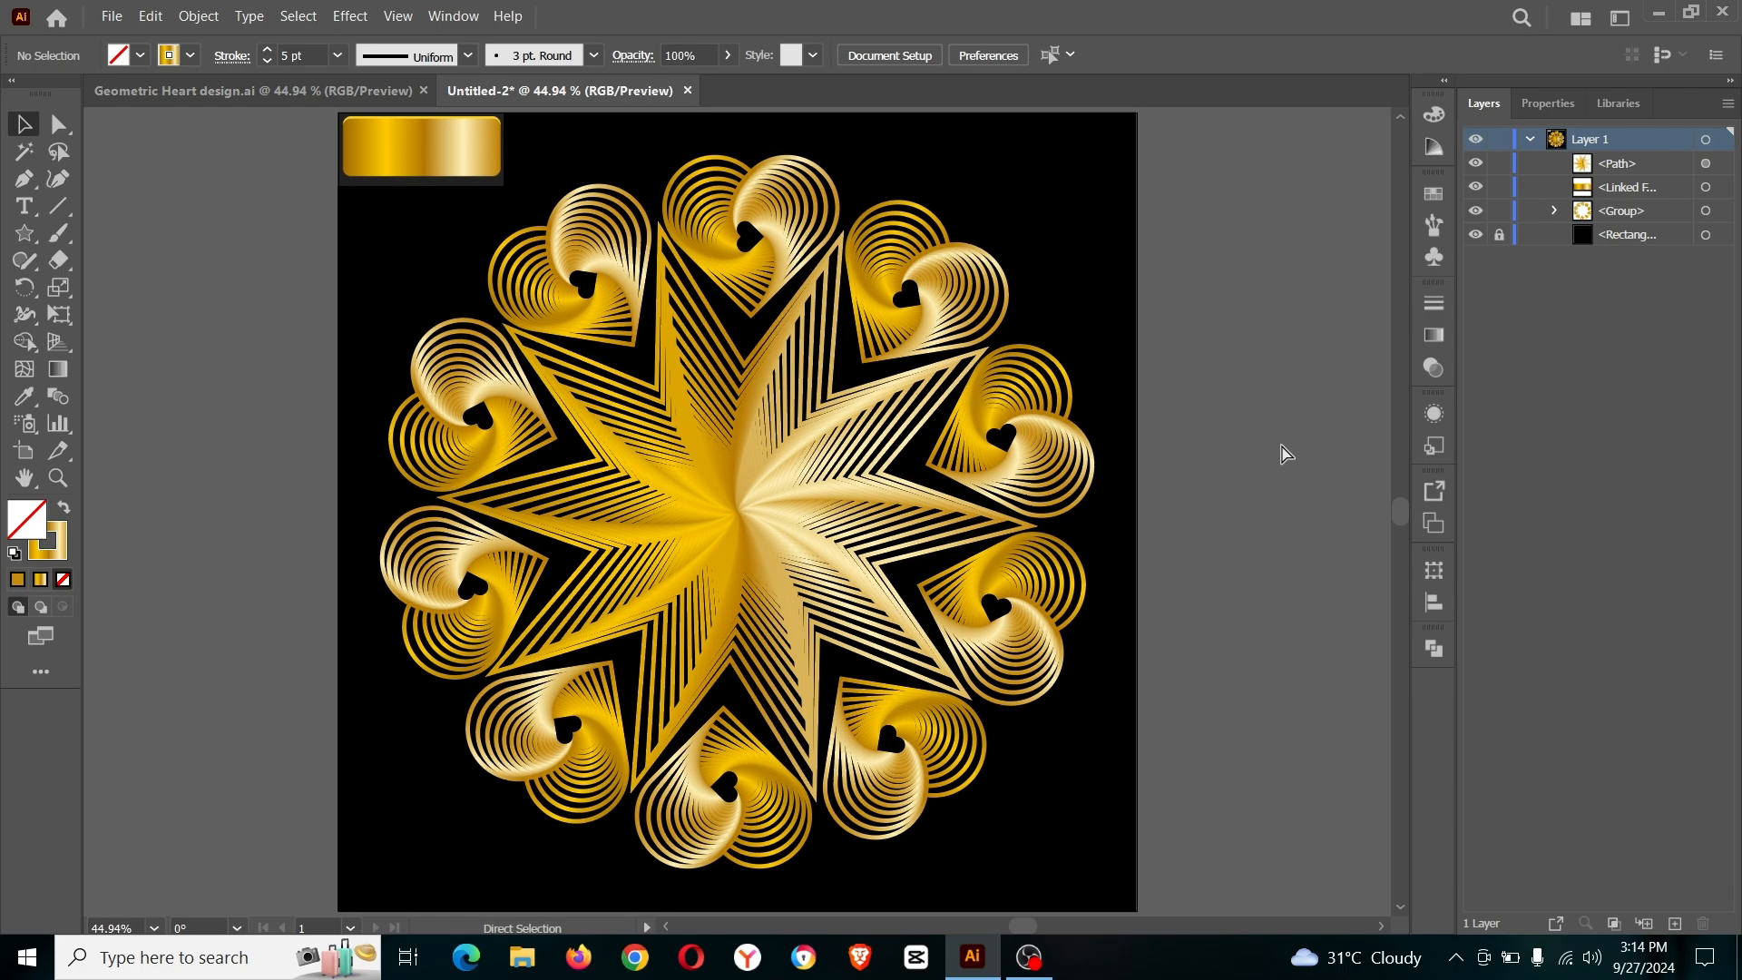
{"action": "key", "text": "ctrl+minus"}
{"action": "key", "text": "ctrl+plus"}
{"action": "key", "text": "ctrl+plus"}
{"action": "key", "text": "ctrl+minus"}
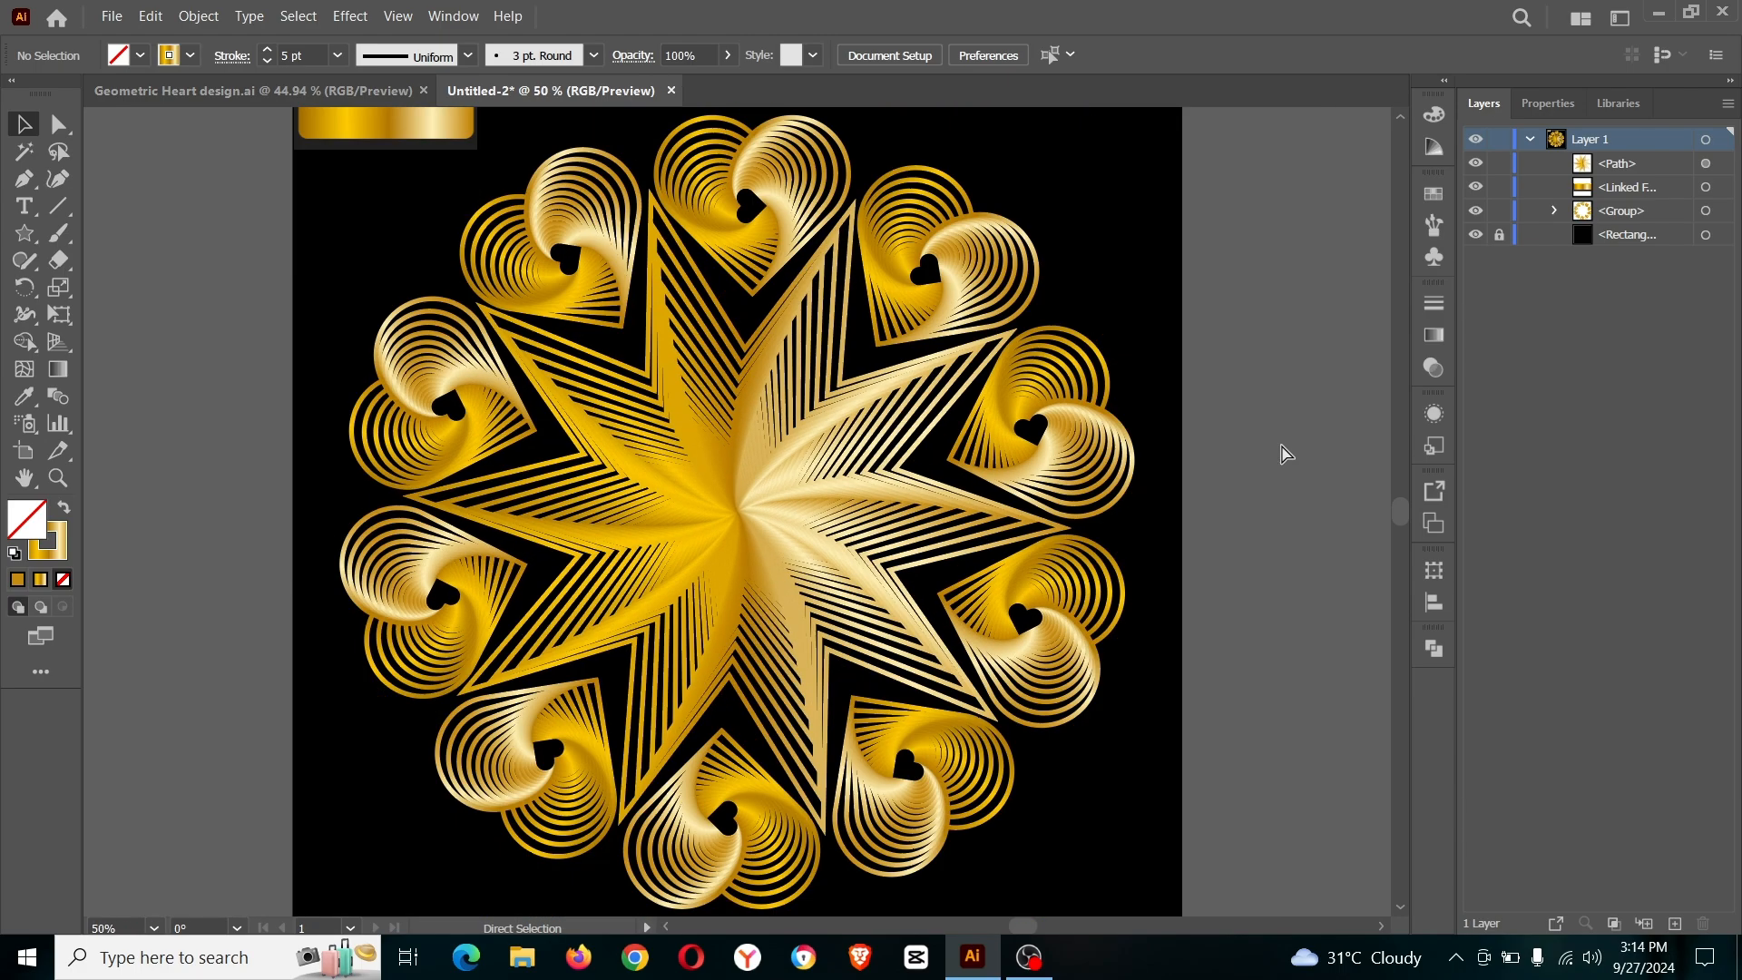